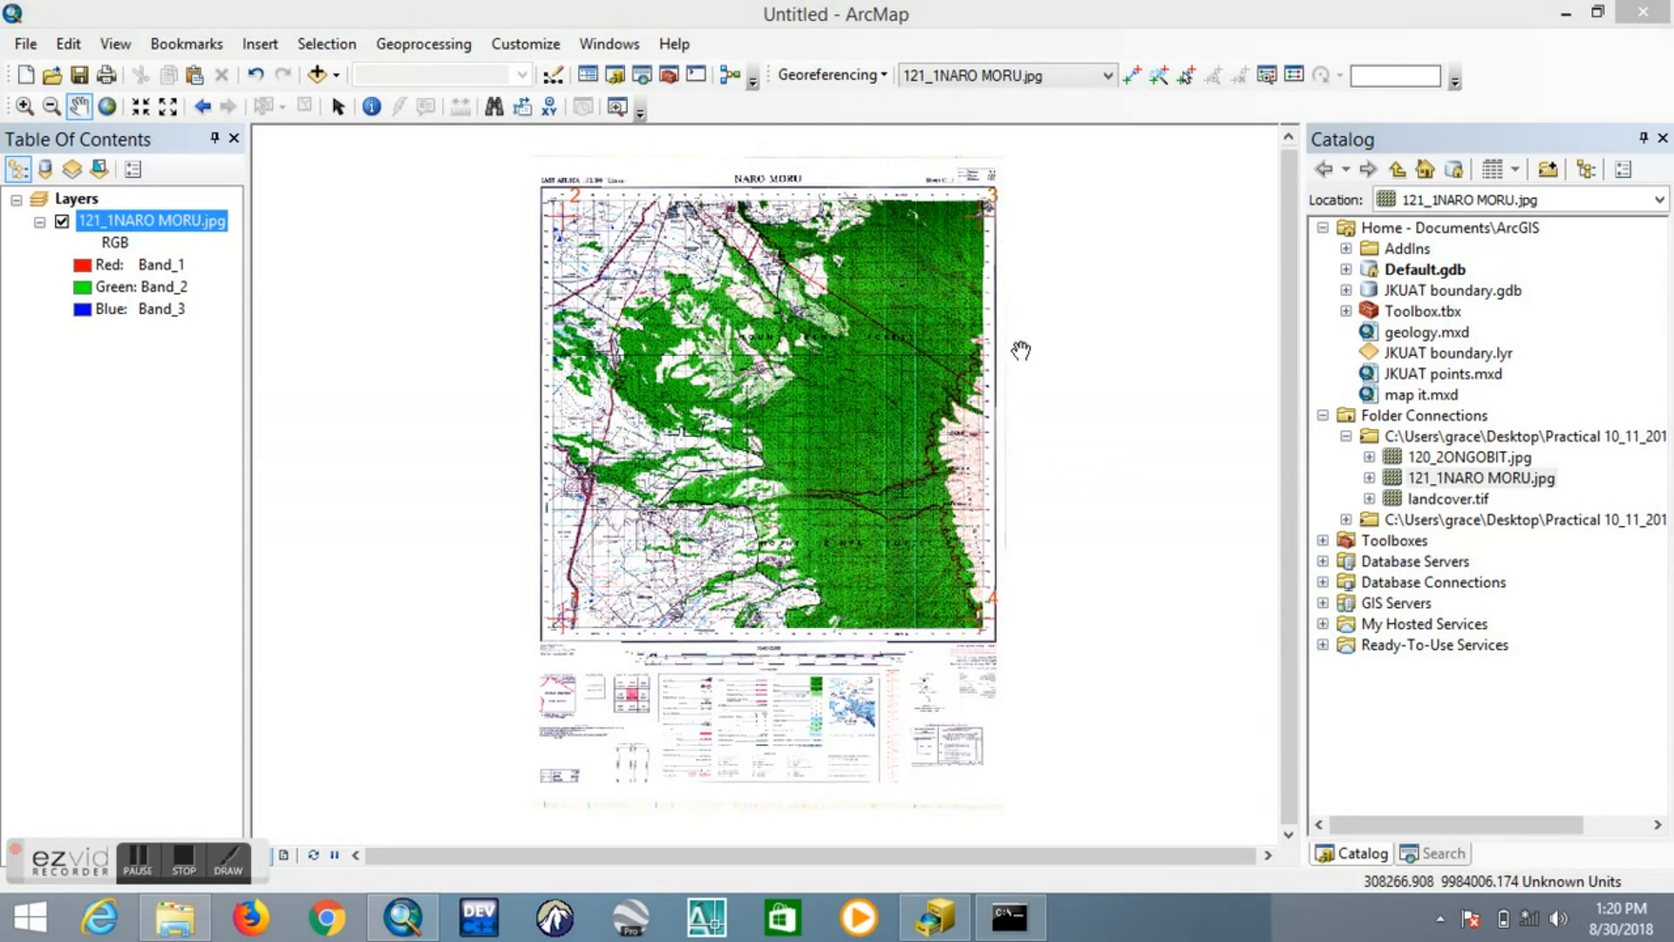
# Start rectifying the 121_1NARO MORU.jpg raster and create an output folder named "Naro moru geo" in the ArcGIS home folder
pyautogui.click(864, 75)
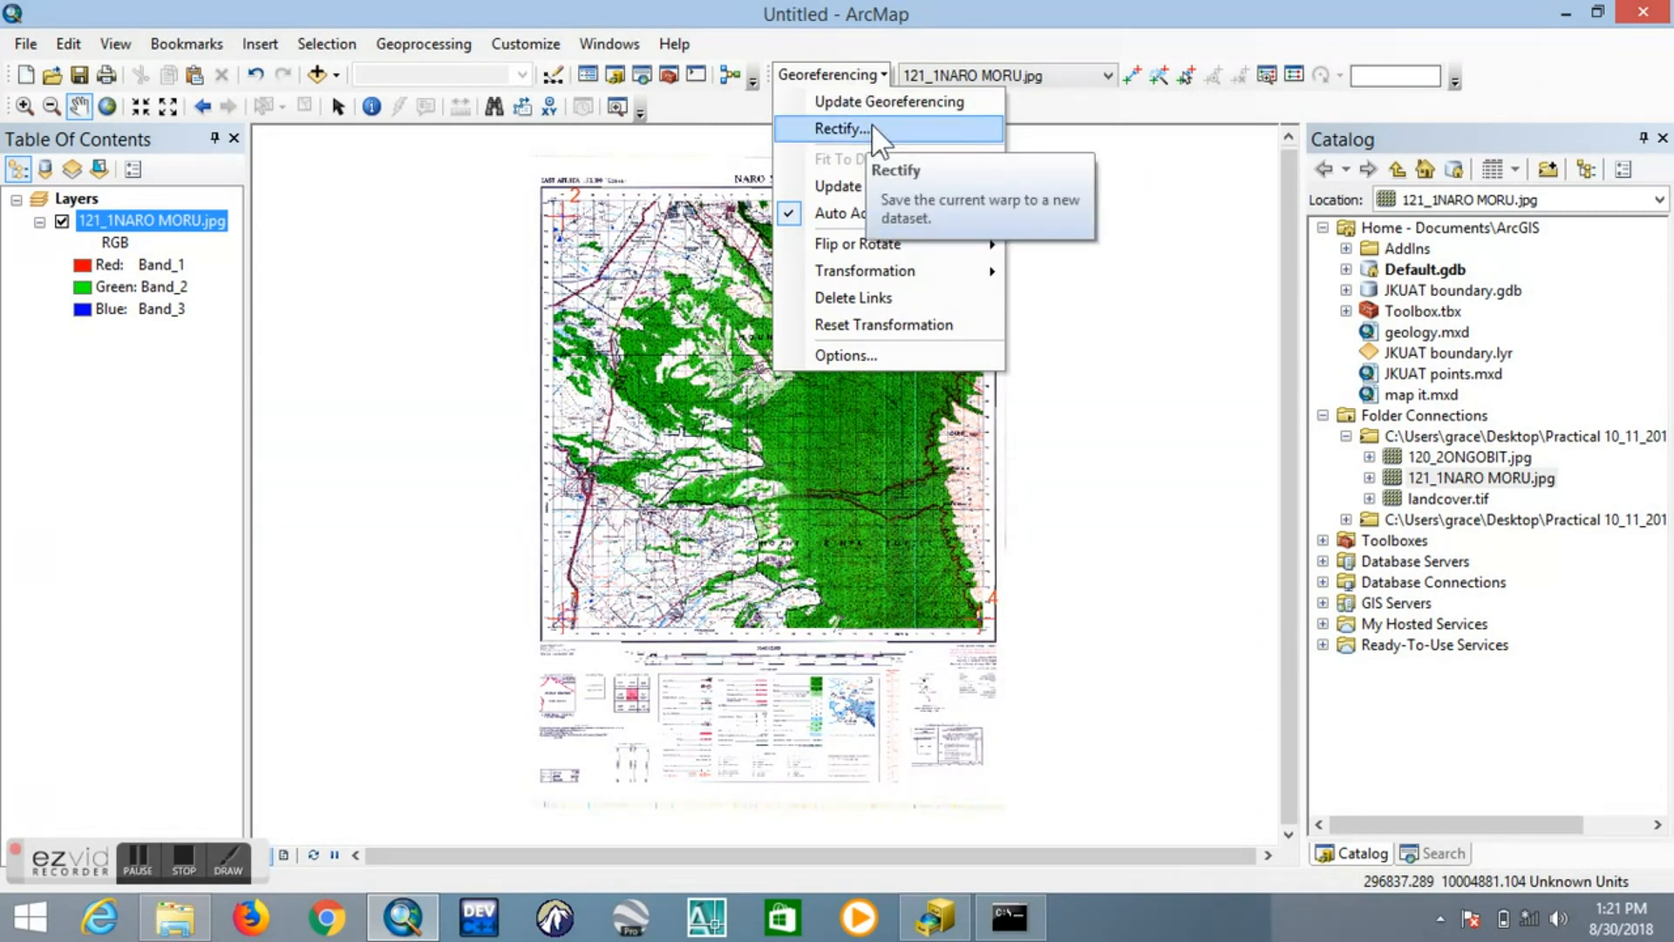
pyautogui.click(874, 131)
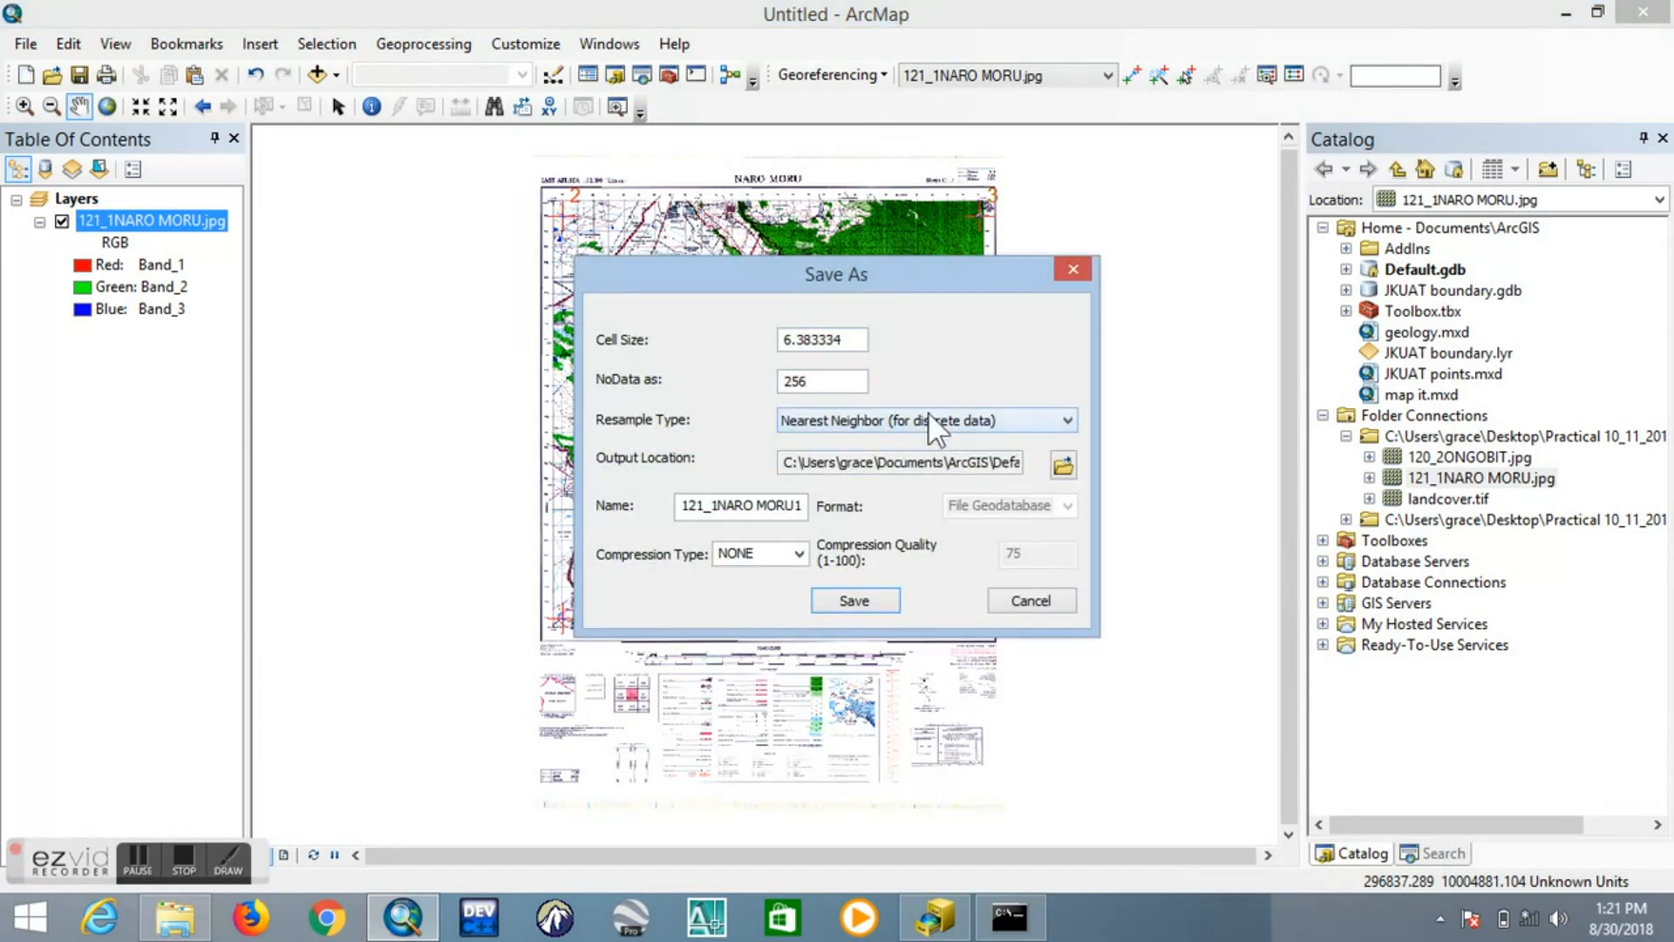
pyautogui.click(1063, 465)
pyautogui.click(589, 331)
pyautogui.click(861, 358)
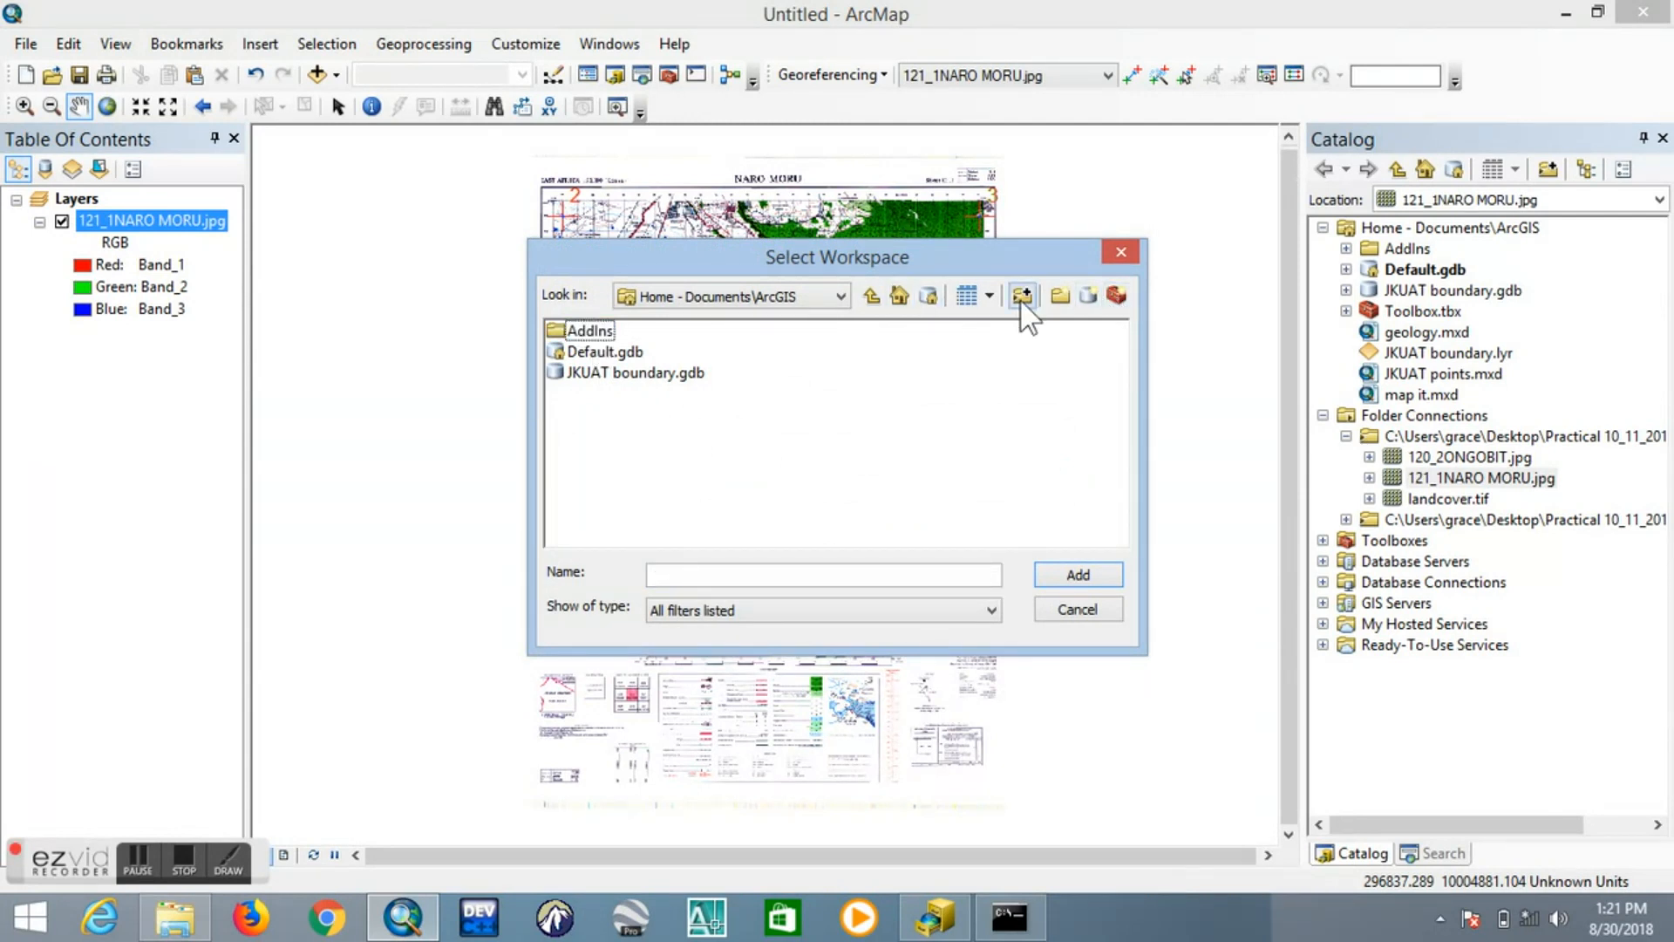
pyautogui.click(1061, 296)
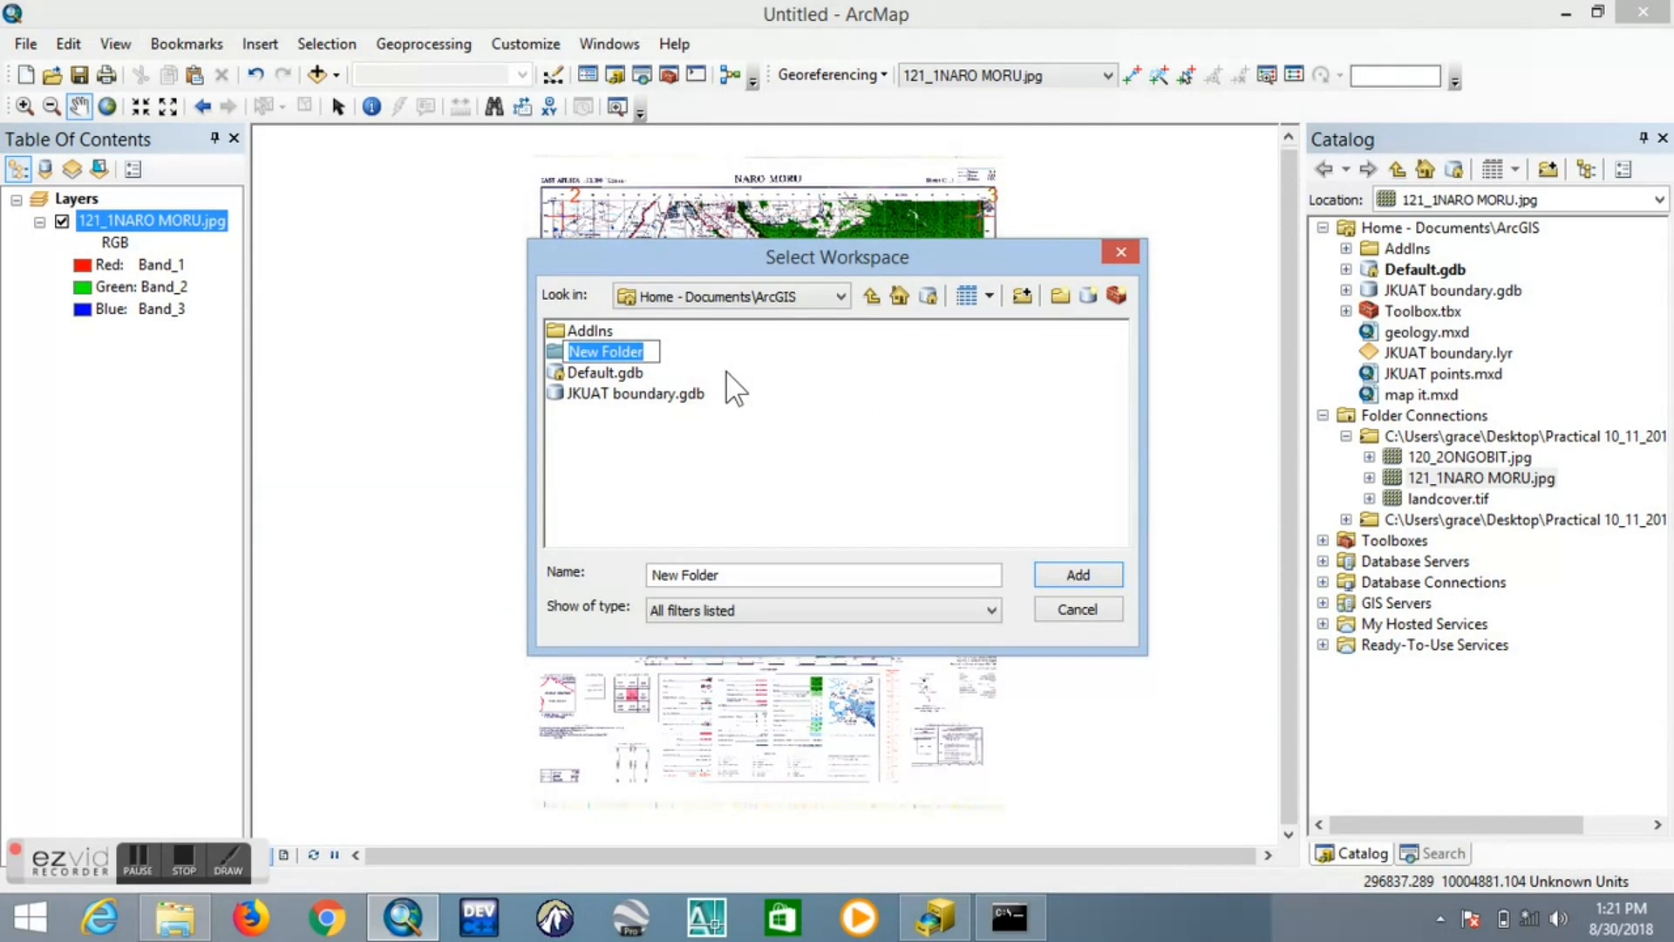
pyautogui.write('Naro moru geo')
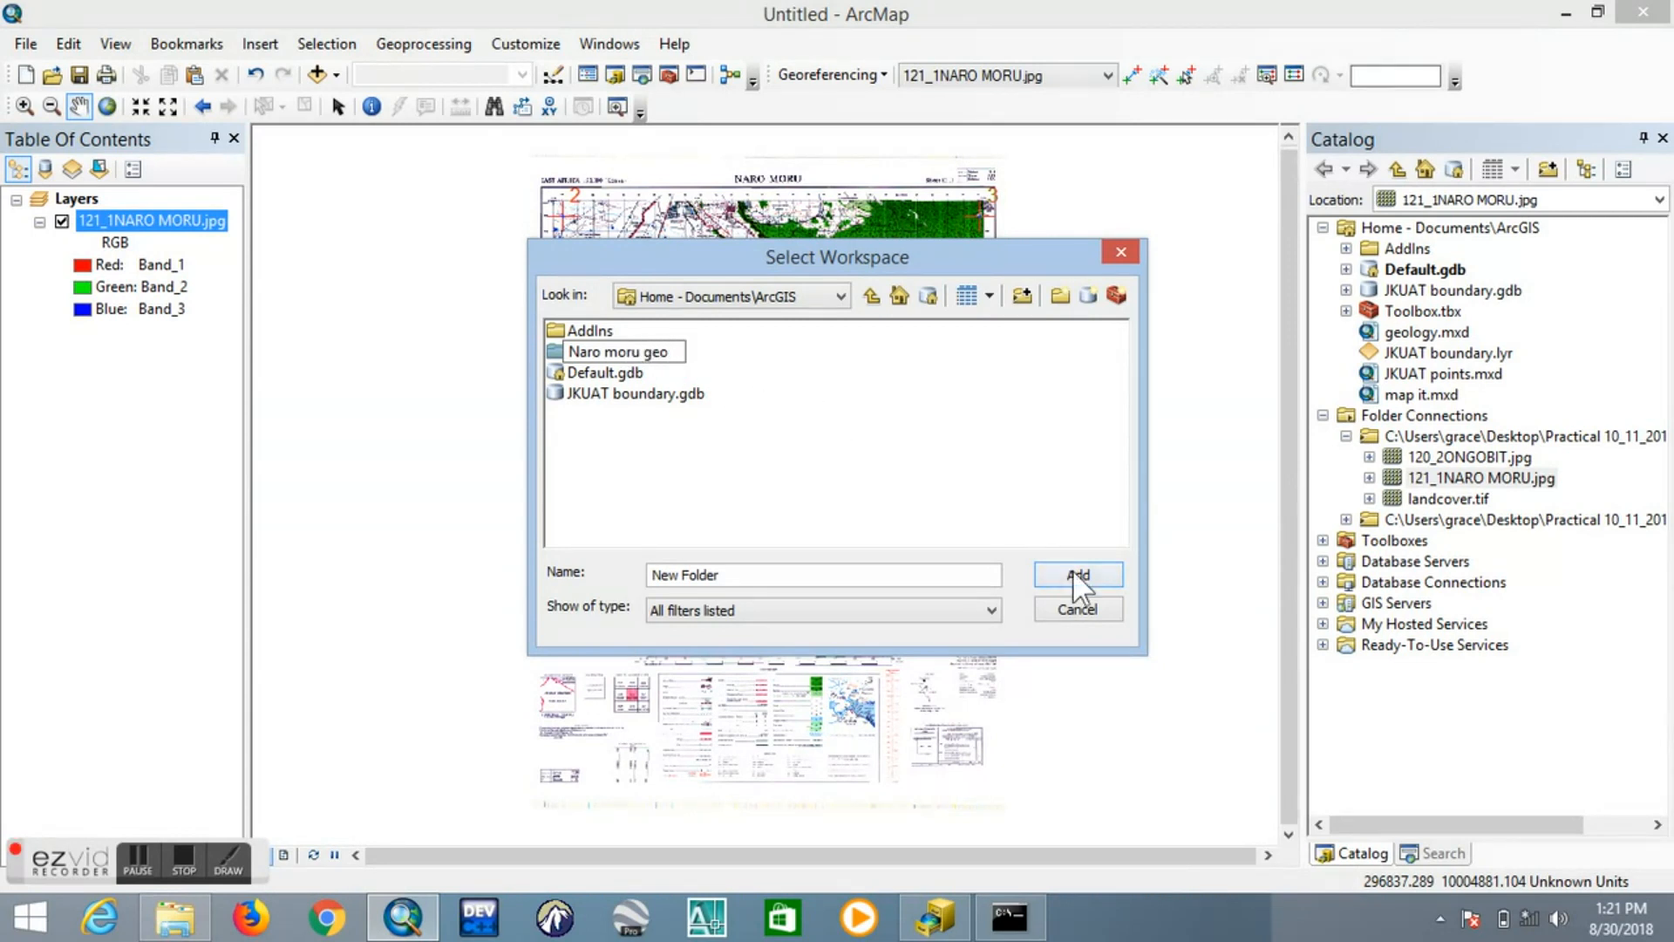
pyautogui.click(720, 365)
# Try to add a workspace named naro_moru_geo from inside the Naro moru geo folder
pyautogui.doubleClick(656, 351)
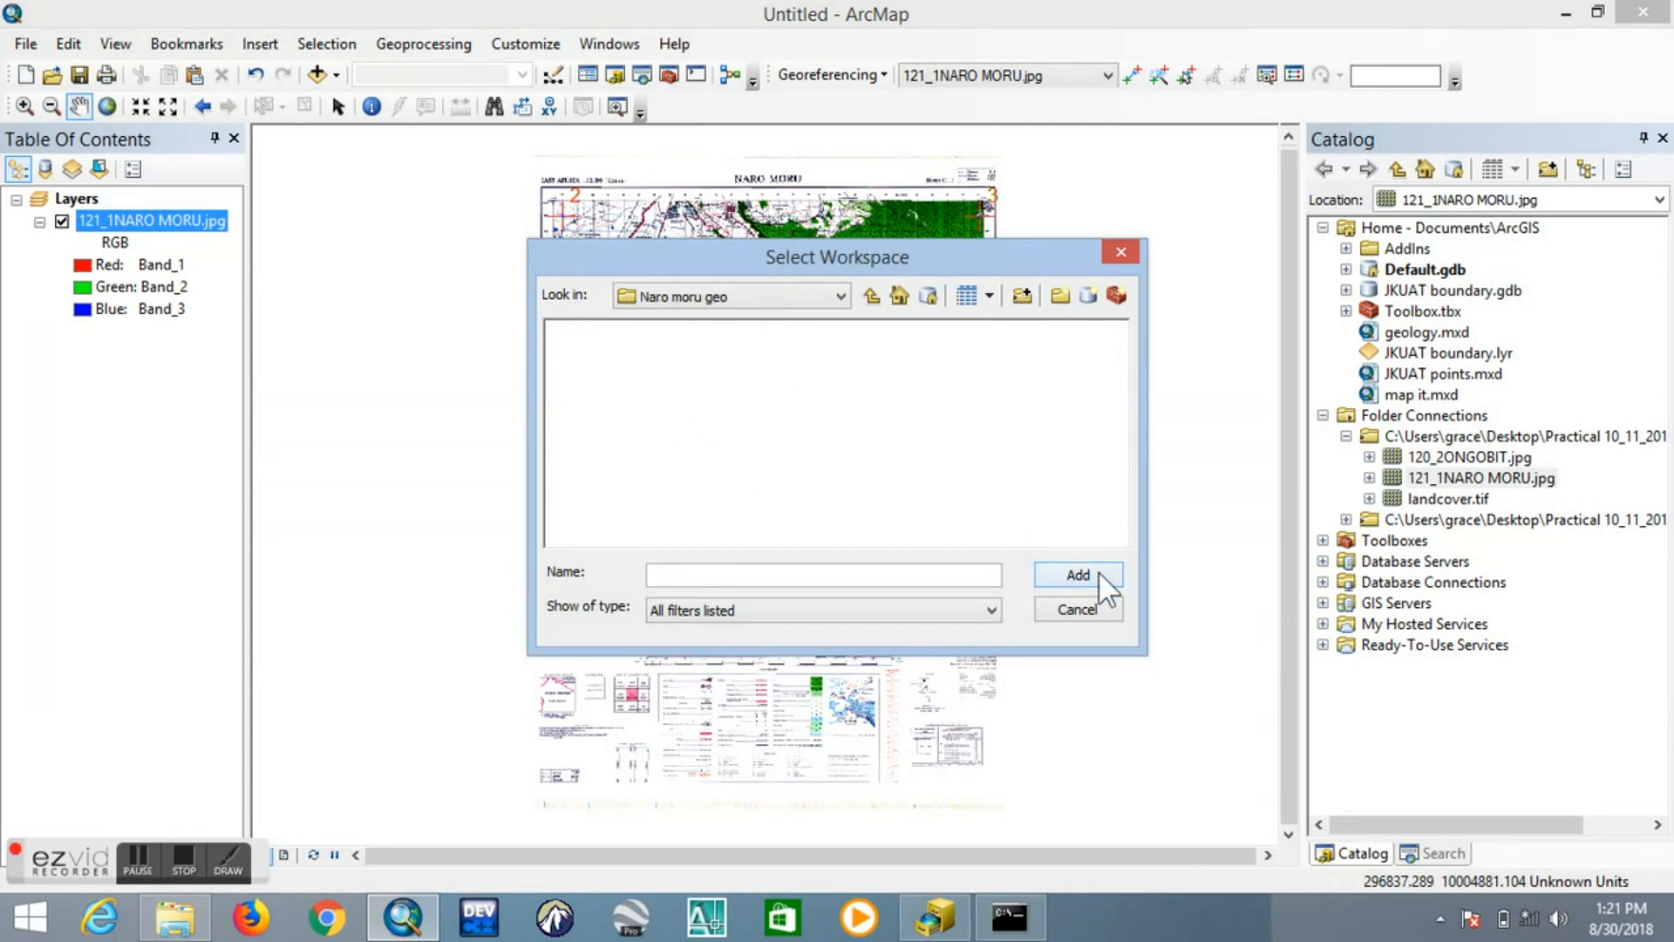
pyautogui.click(888, 574)
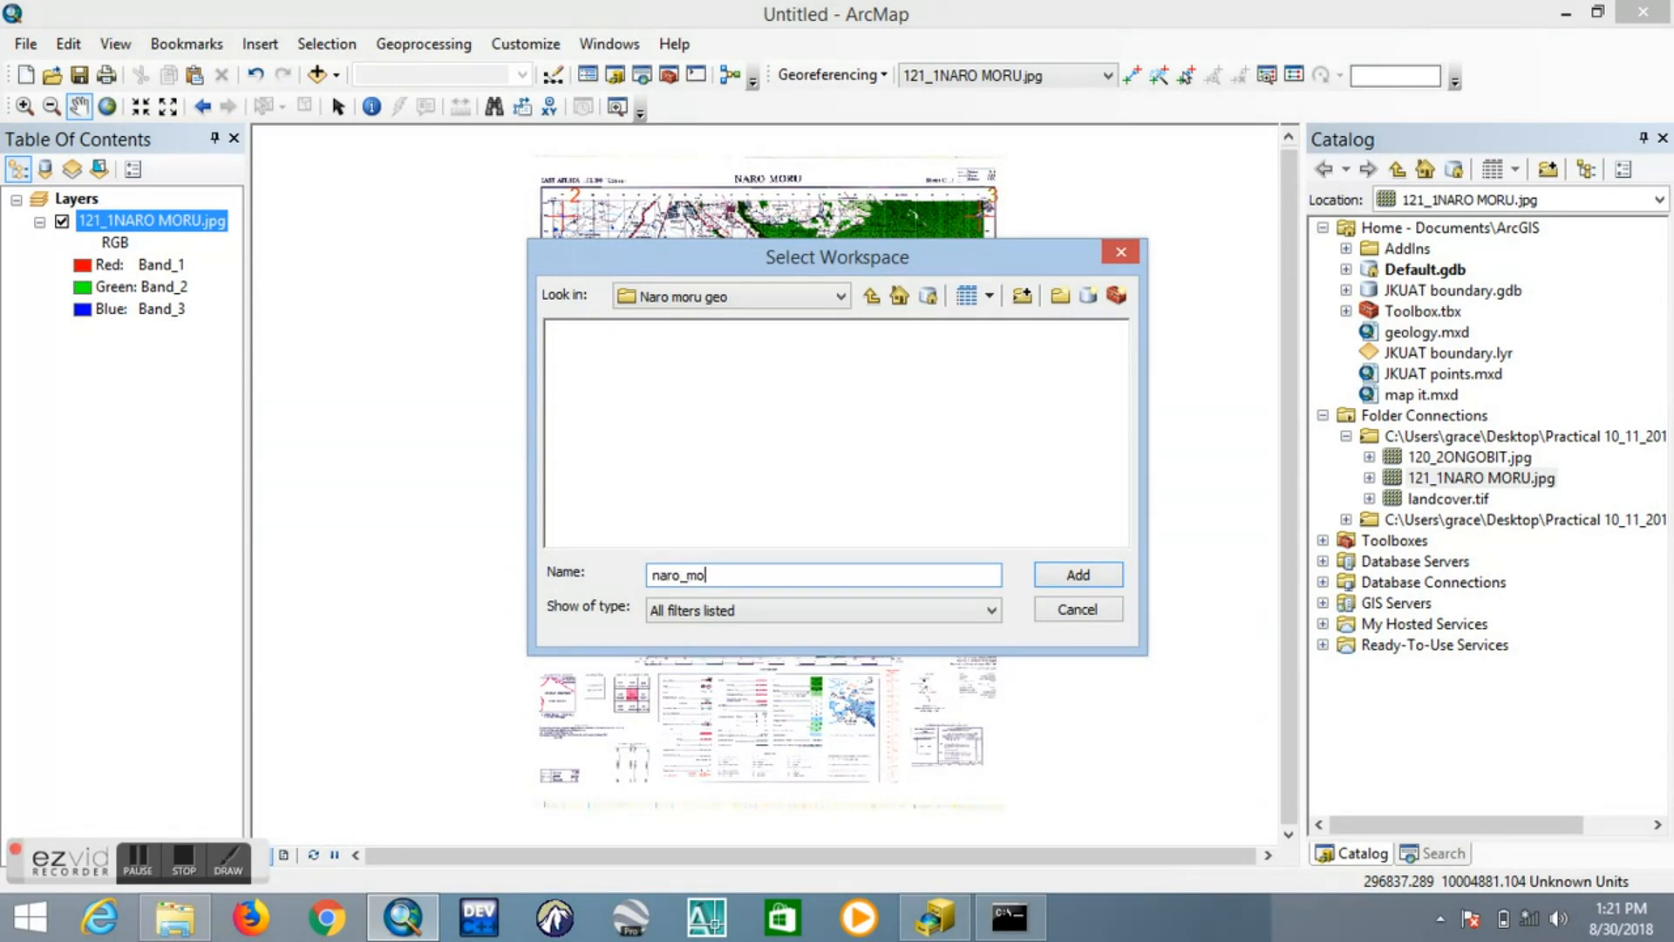
pyautogui.write('_geo')
pyautogui.click(1060, 571)
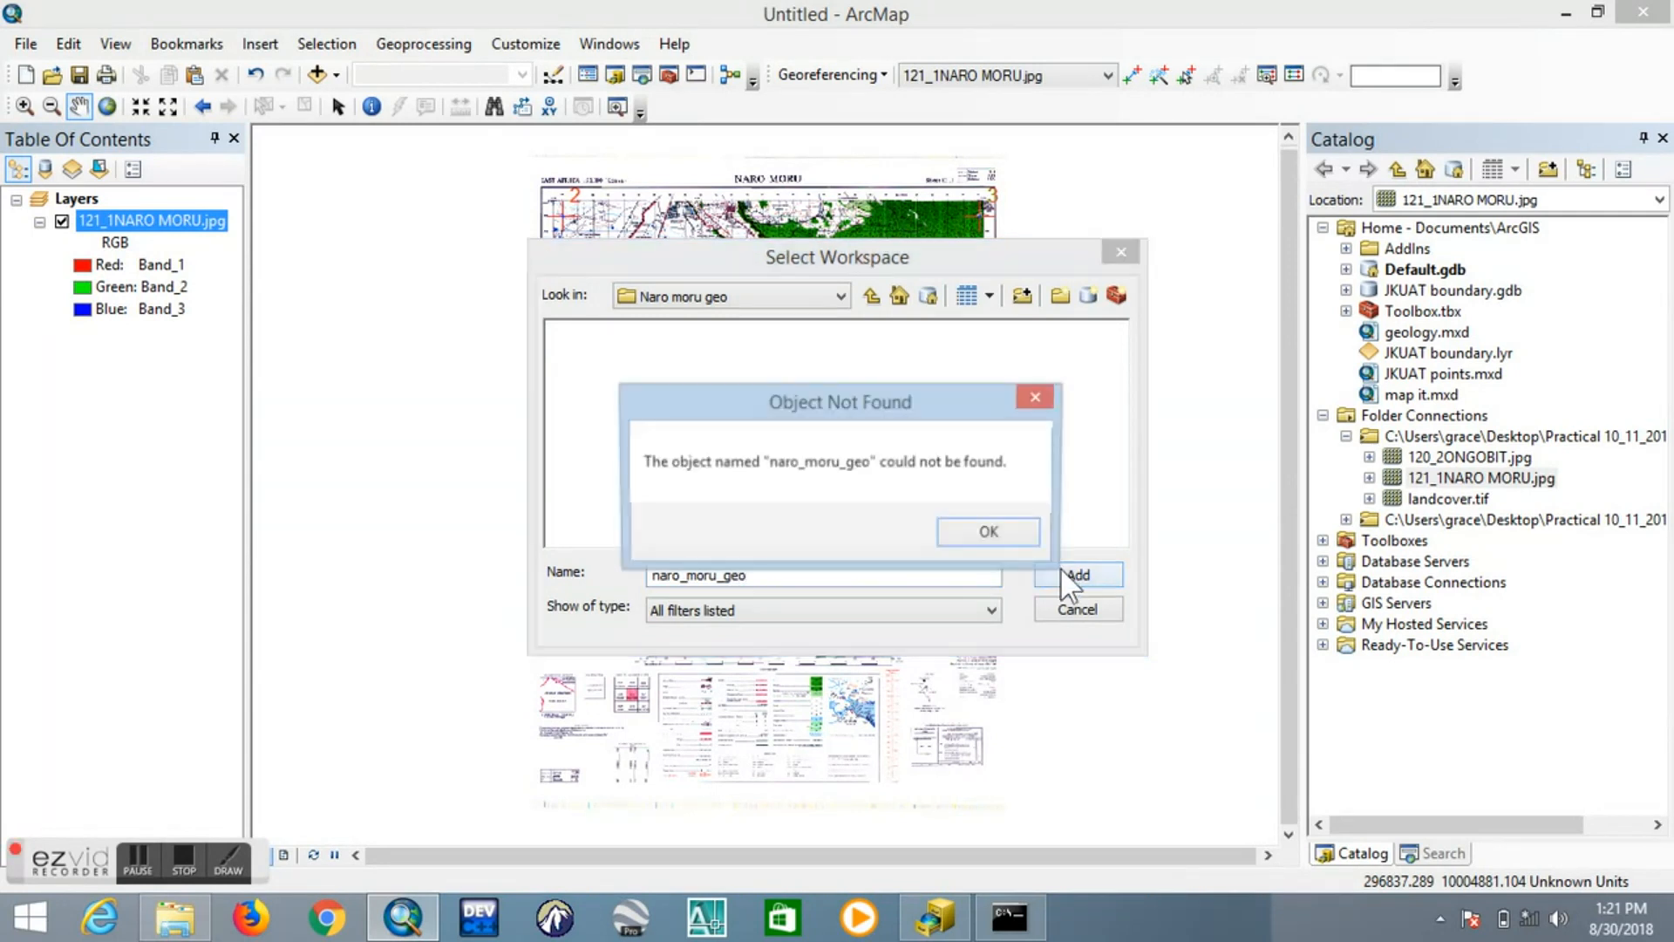
pyautogui.click(985, 529)
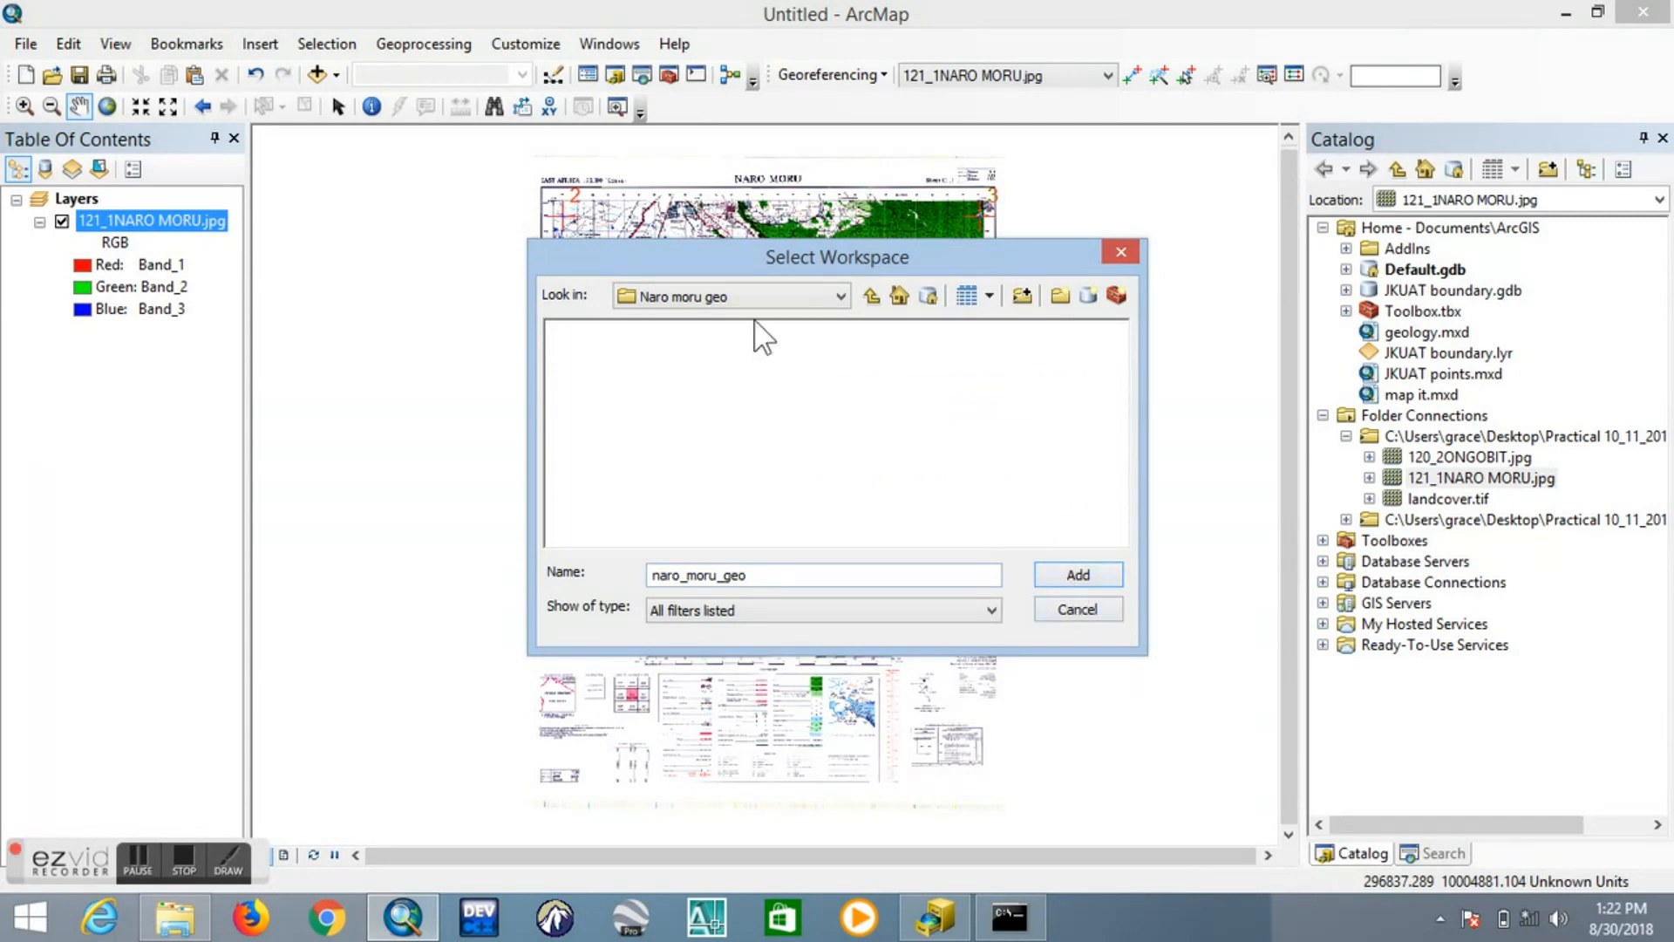
# Set the Naro moru geo folder as the output location for the rectified raster
pyautogui.click(871, 297)
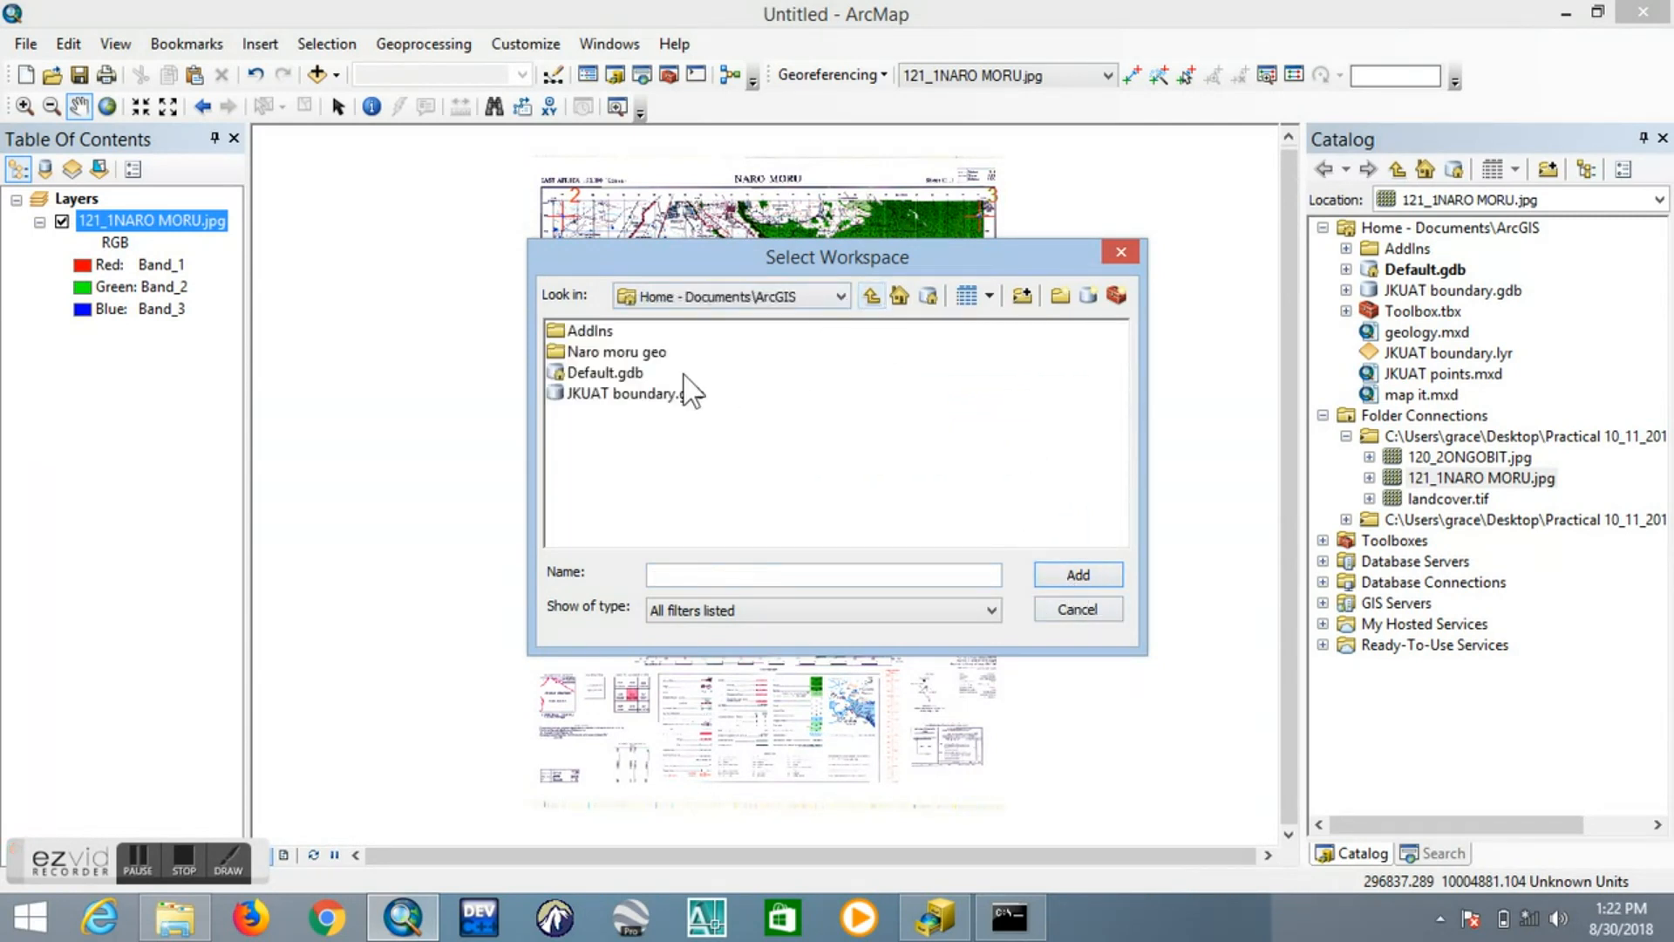
pyautogui.click(643, 356)
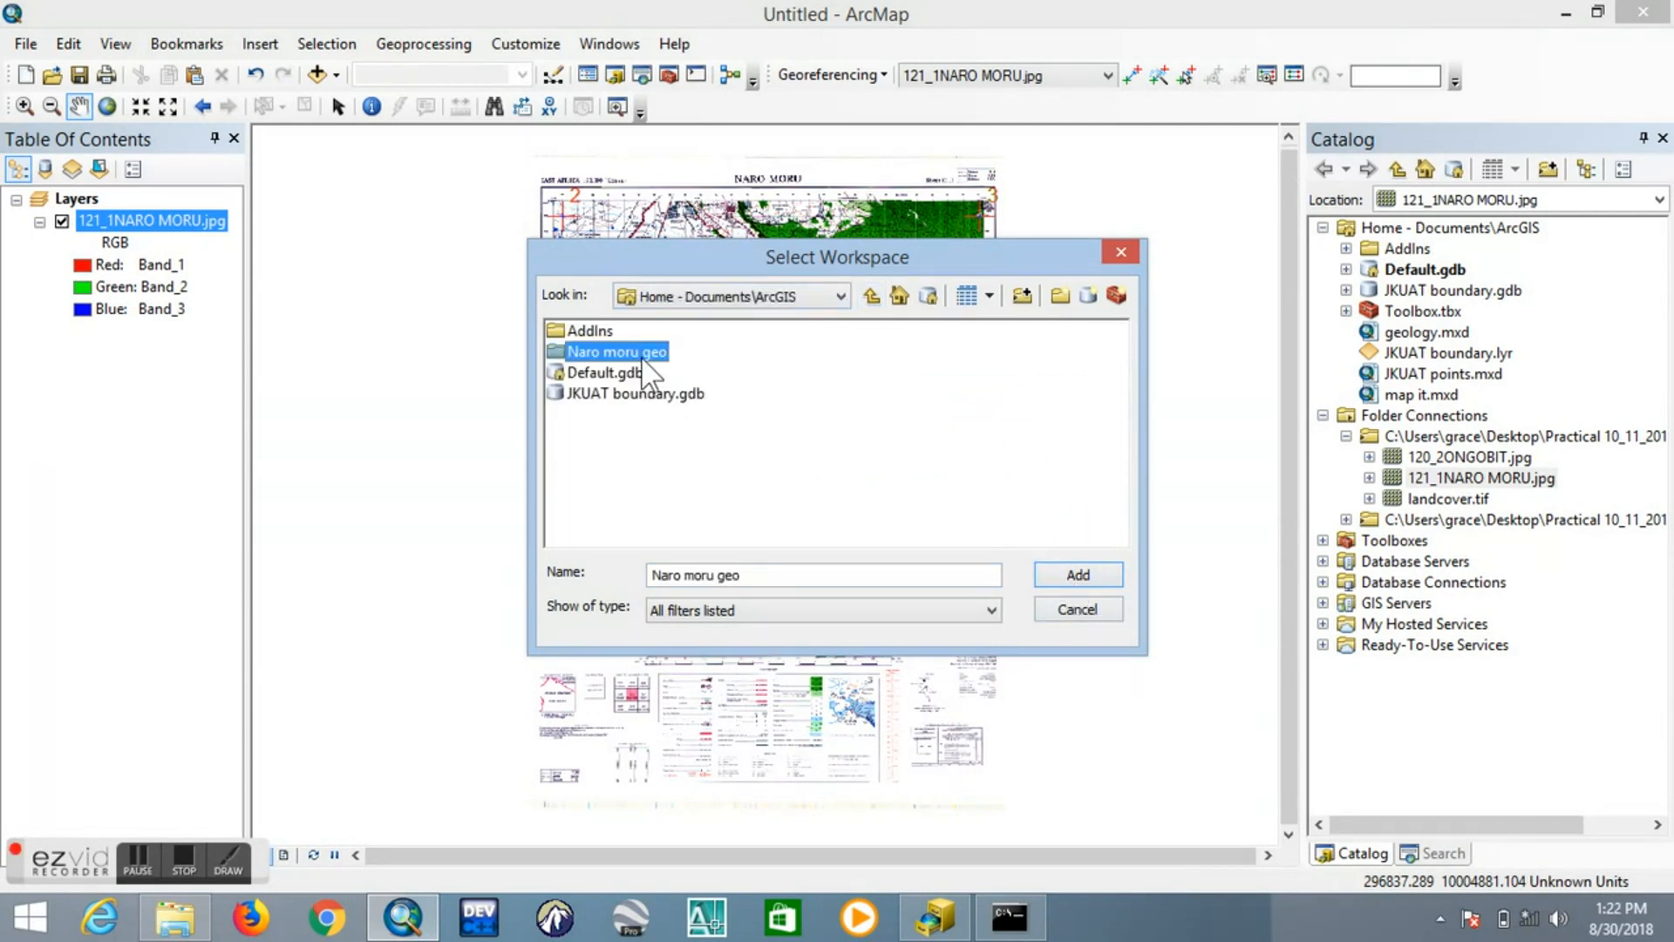
pyautogui.click(1079, 576)
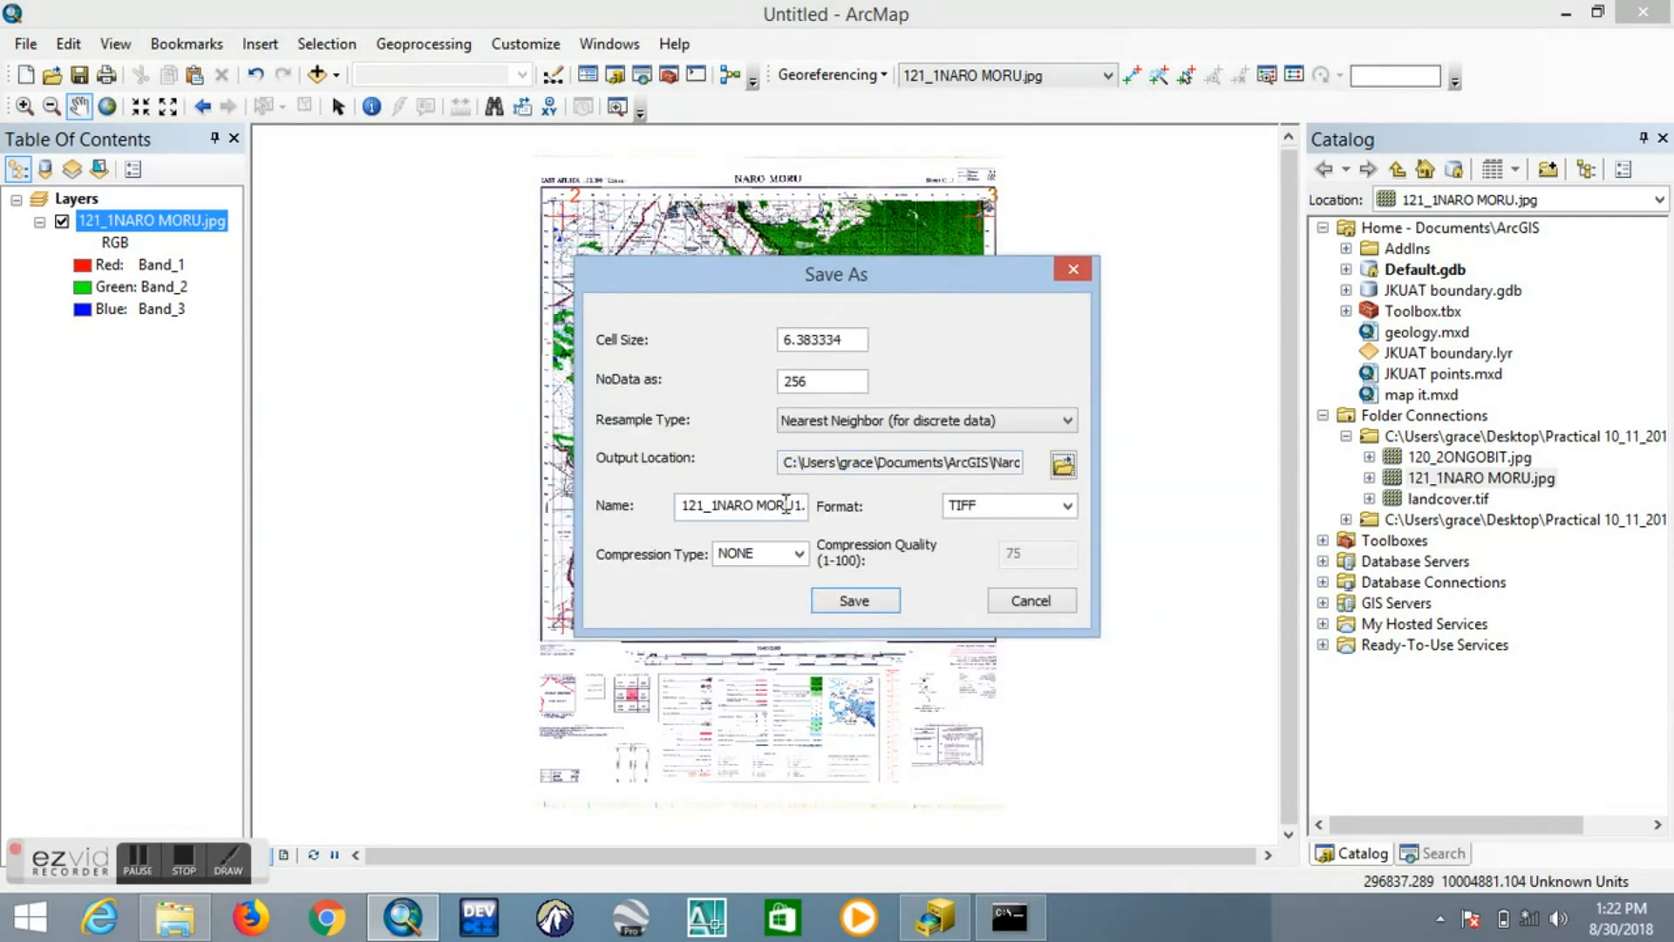
# Name the rectified TIFF raster naromoru_geo.tif and save it
pyautogui.moveTo(796, 506); pyautogui.dragTo(623, 506)
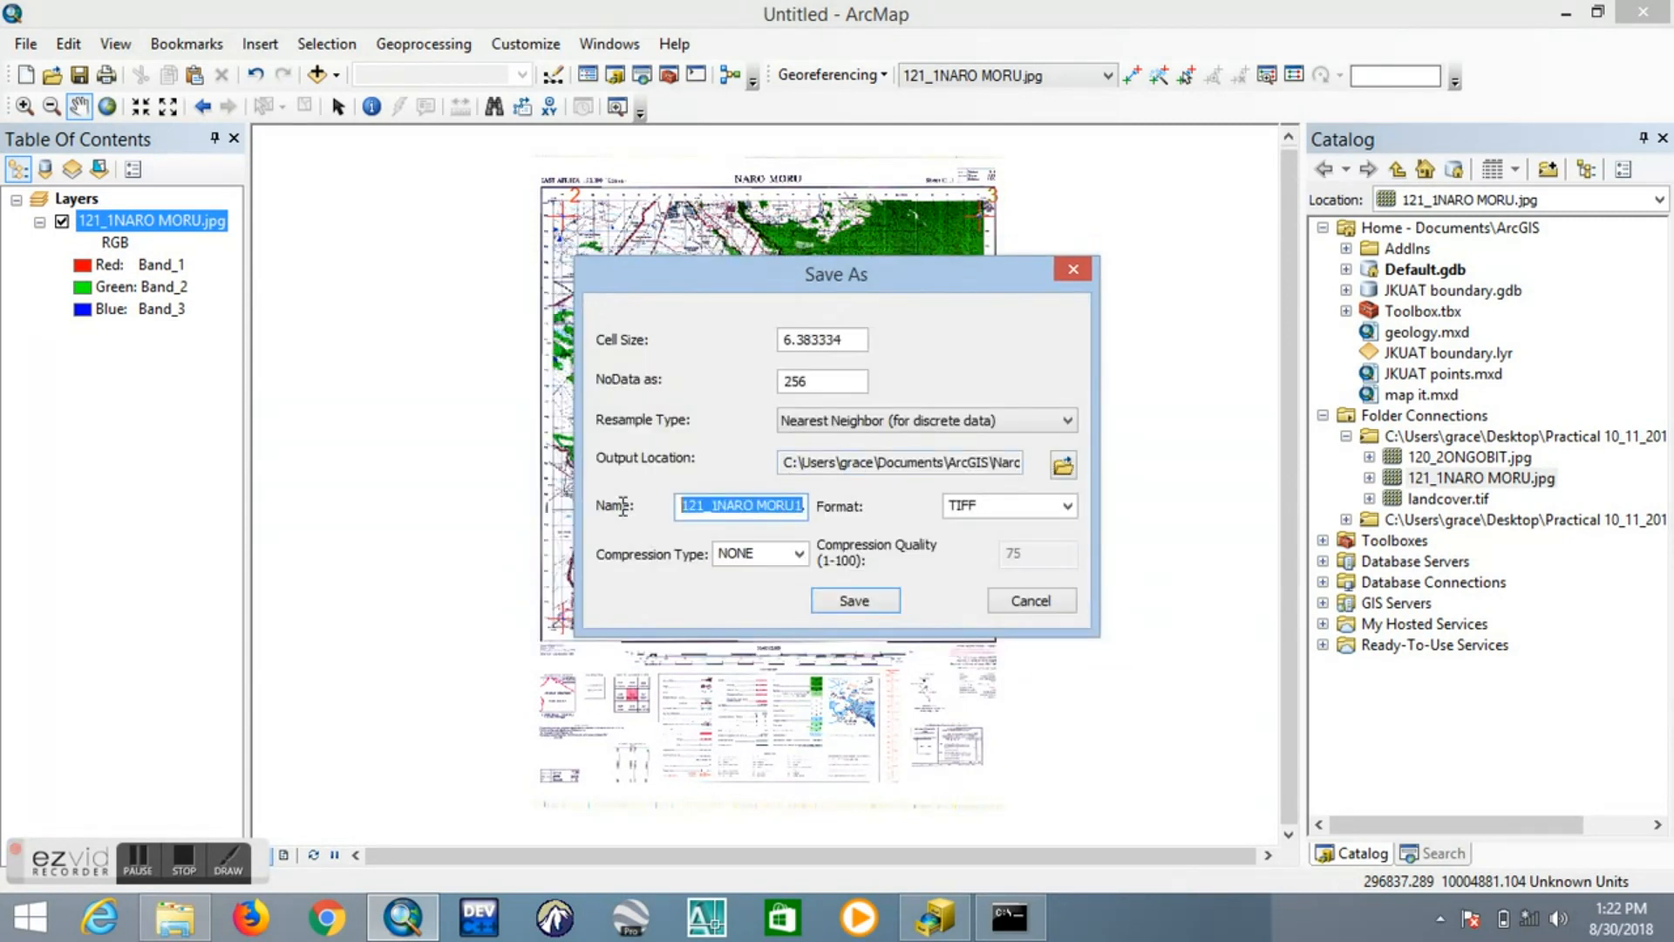
pyautogui.write('na')
pyautogui.write('romoru')
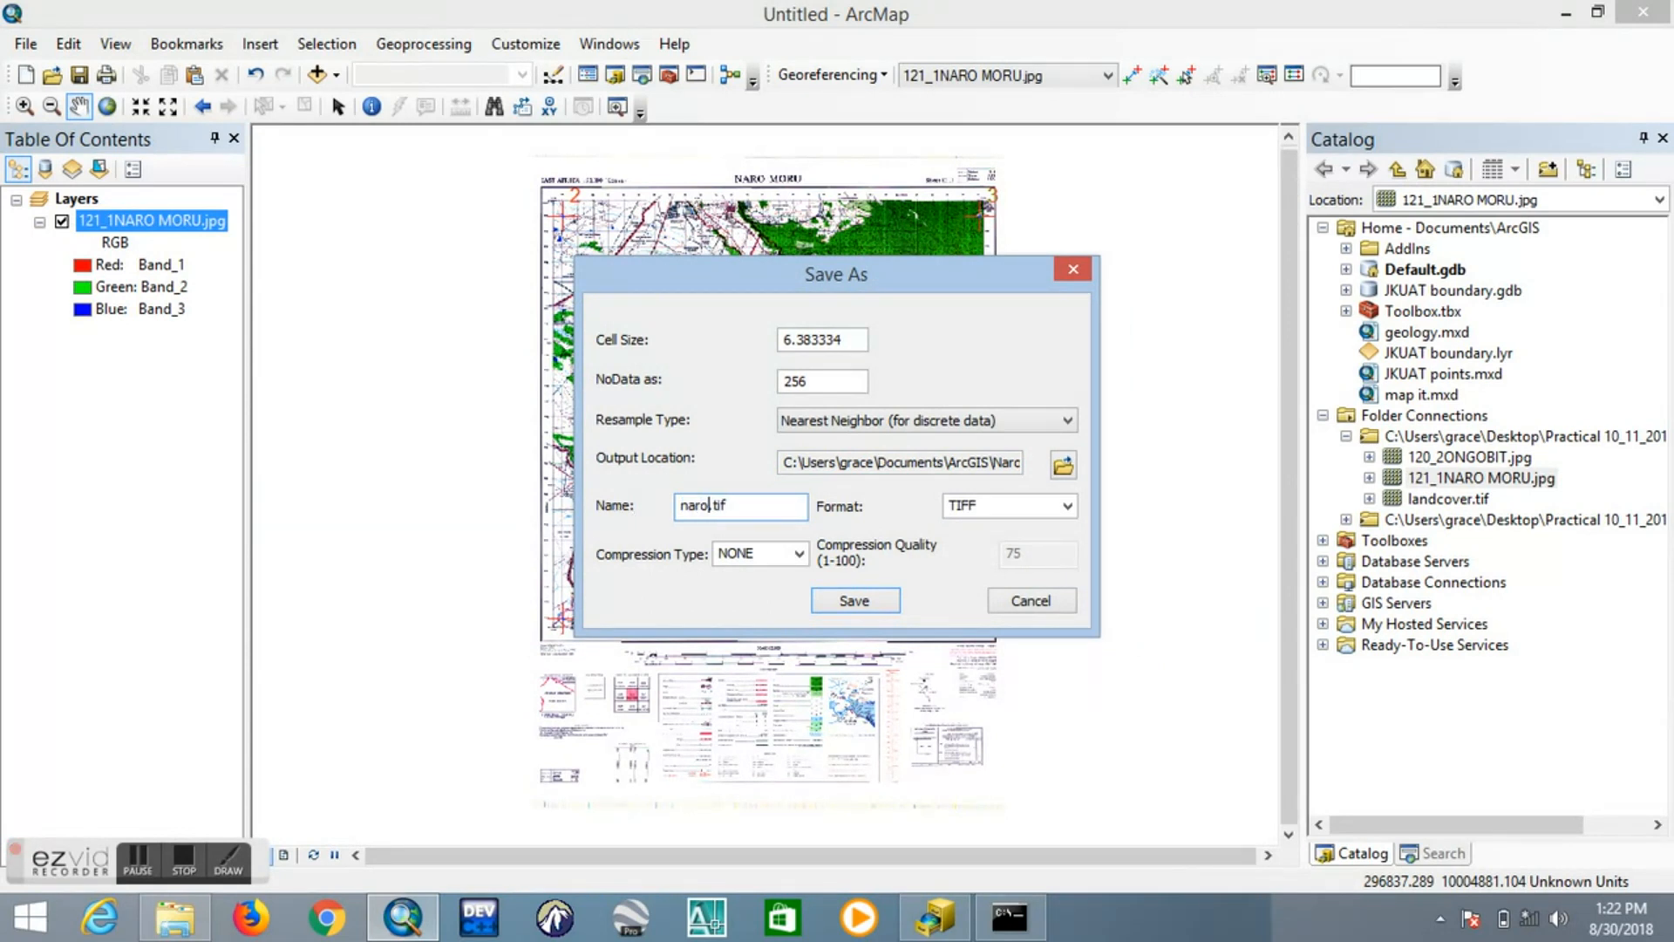
pyautogui.write('_geo')
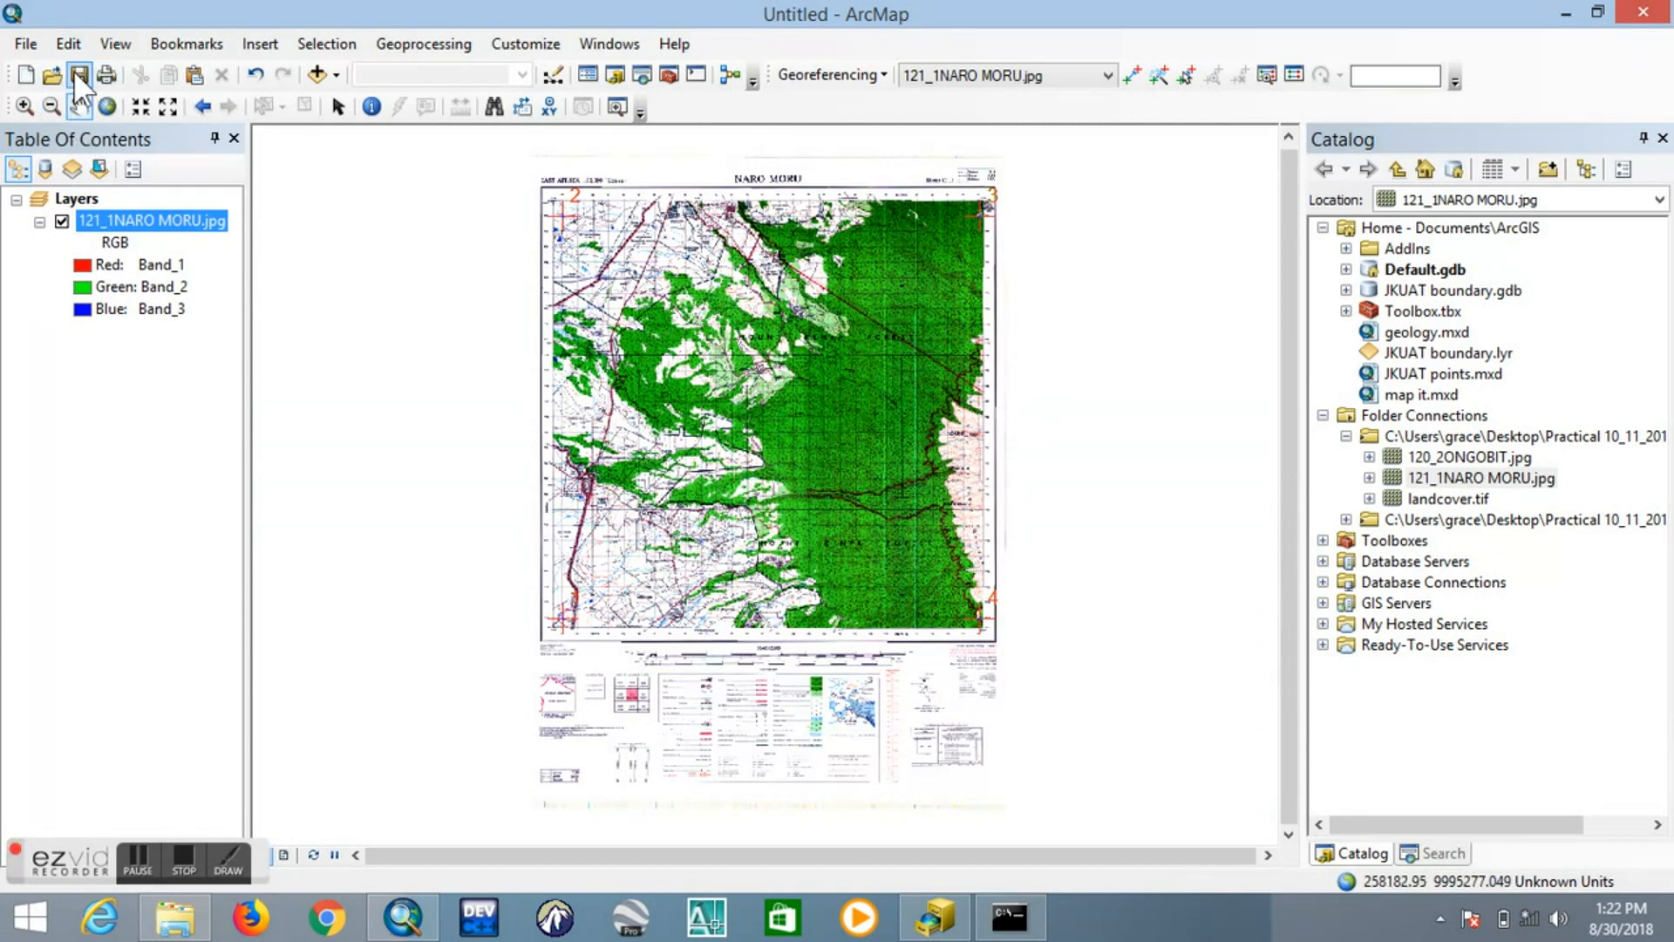
# Start a new map from the Blank Map template without saving changes to the current one
pyautogui.click(32, 48)
pyautogui.moveTo(307, 169); pyautogui.dragTo(303, 167)
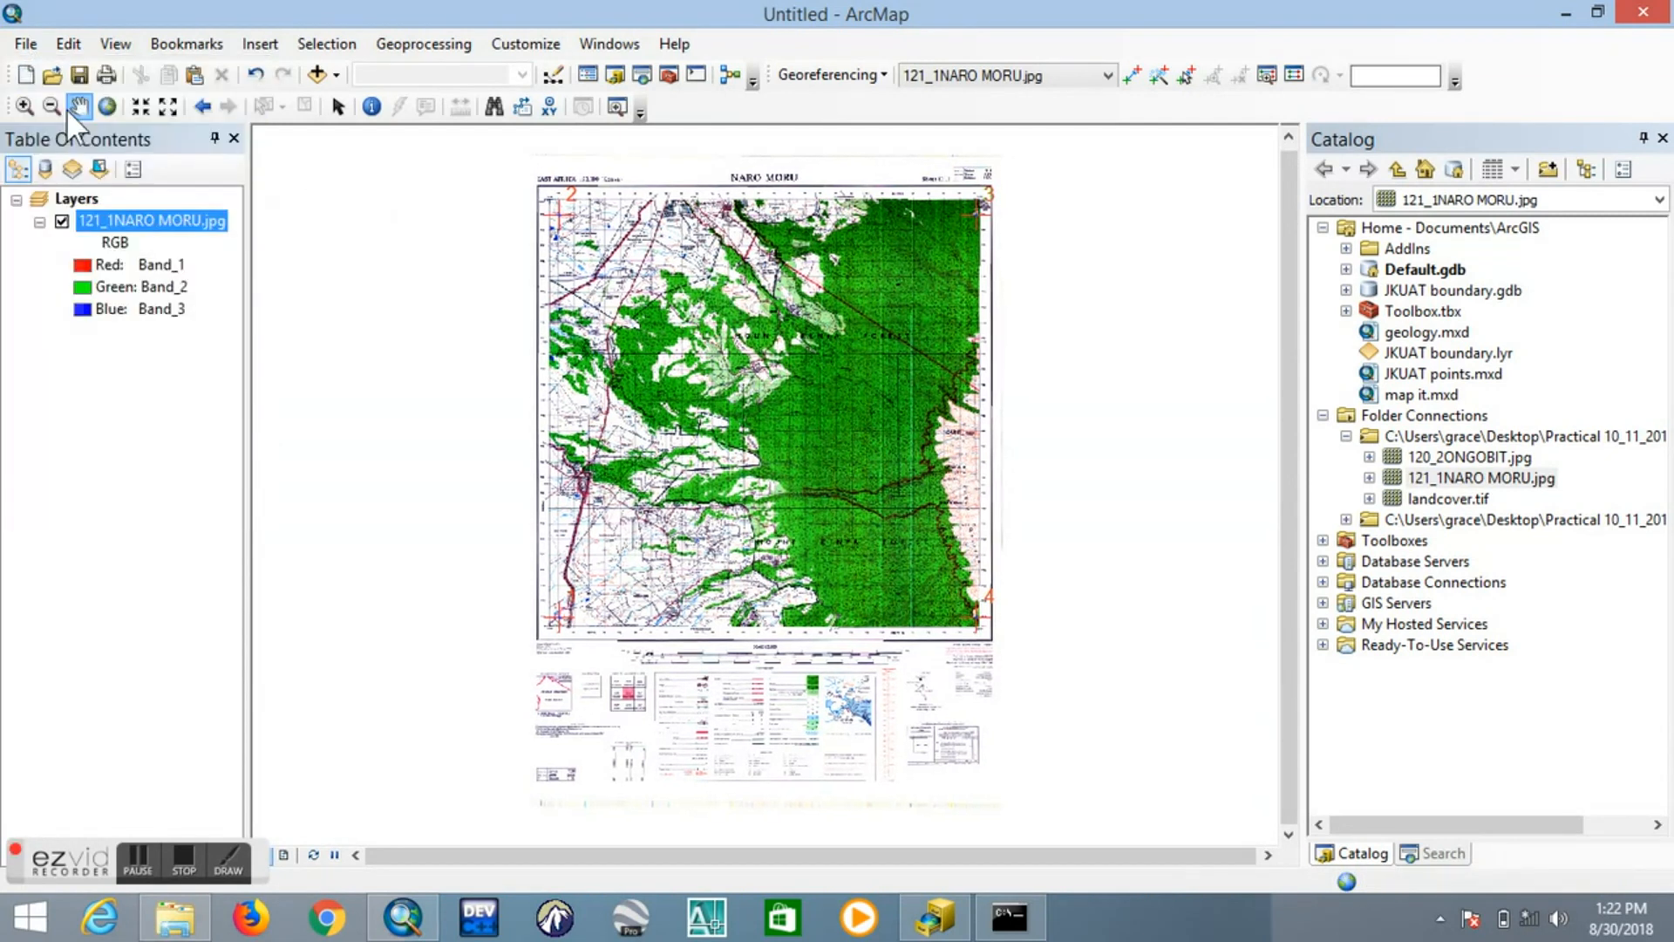
pyautogui.click(27, 76)
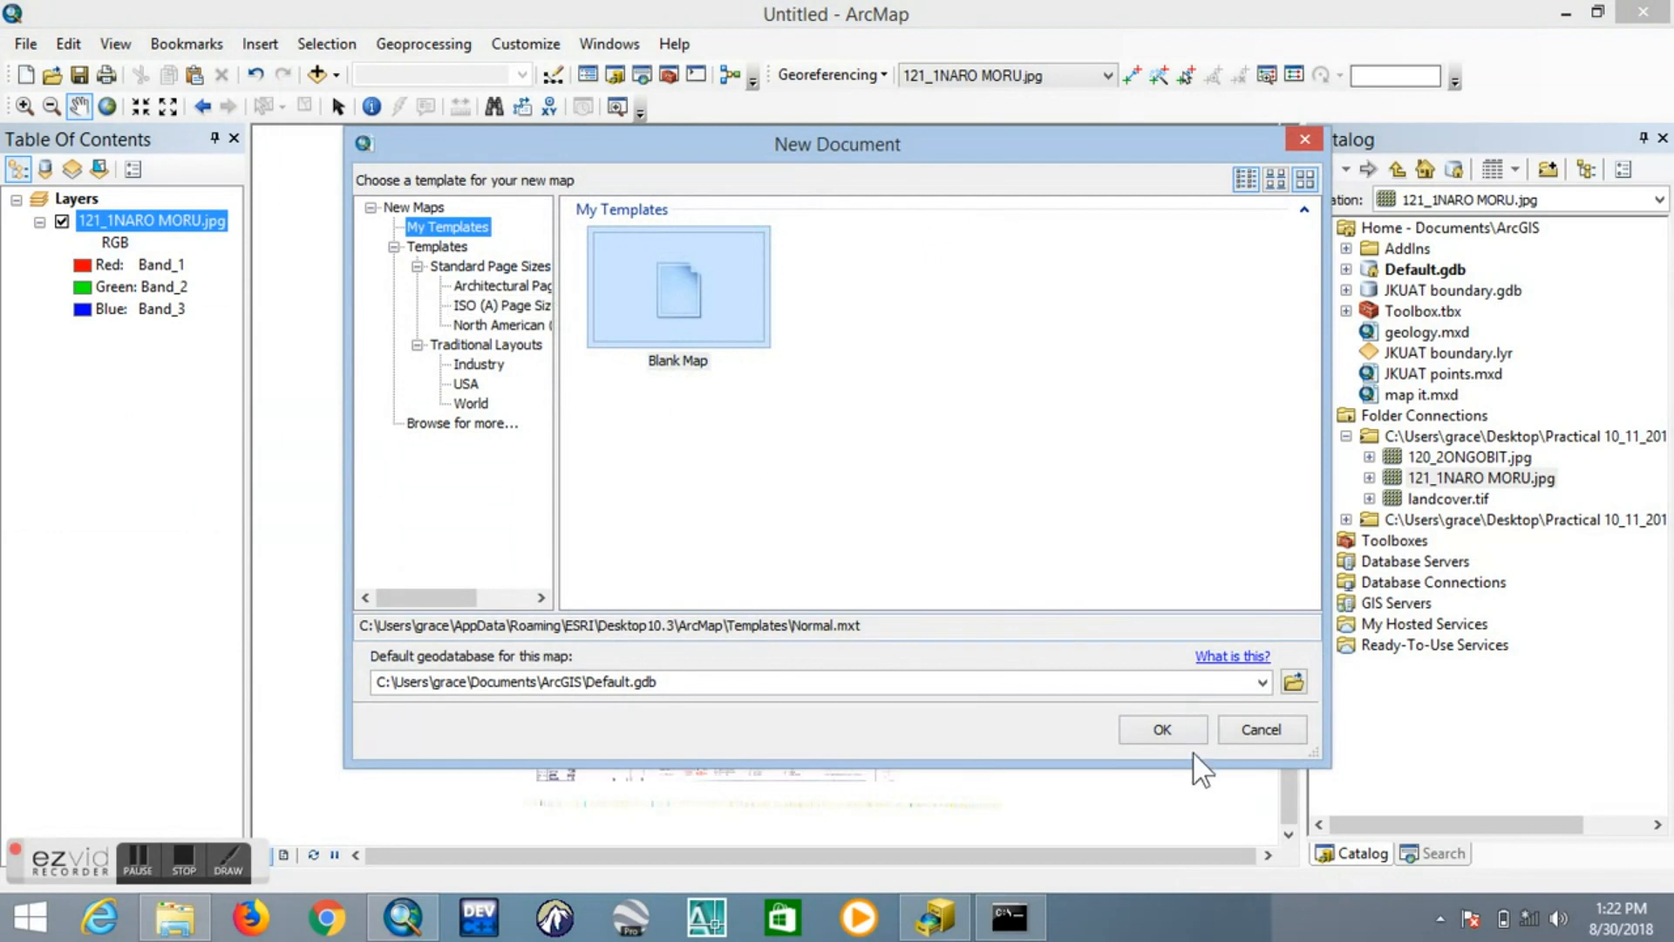
pyautogui.click(1186, 731)
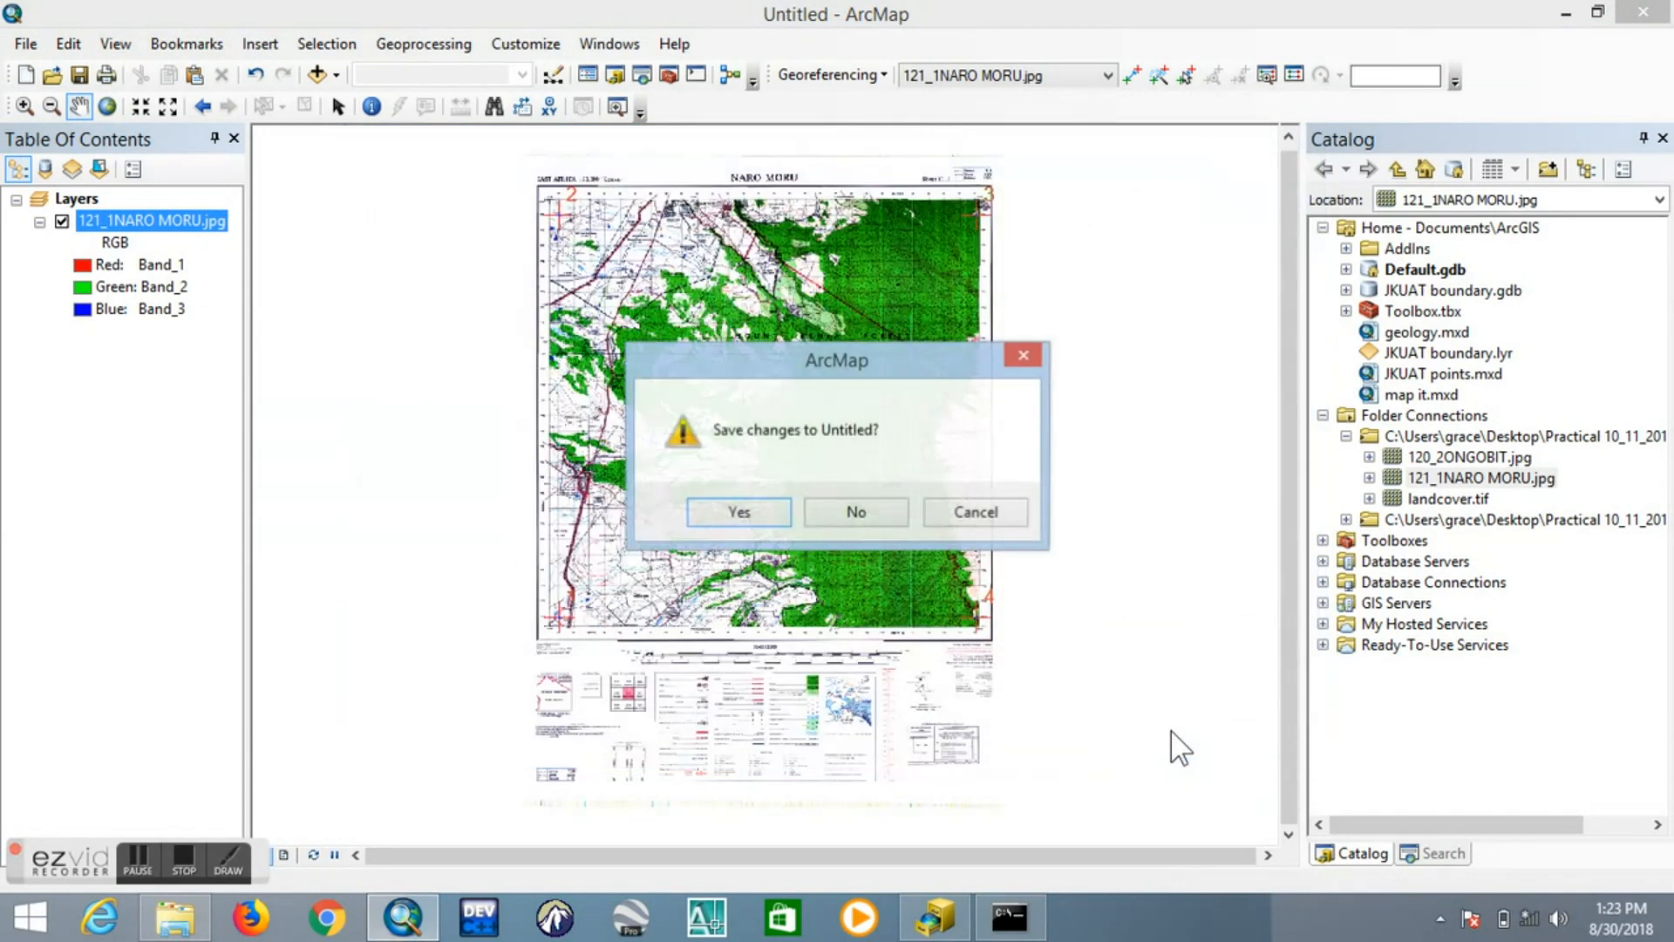
pyautogui.click(866, 509)
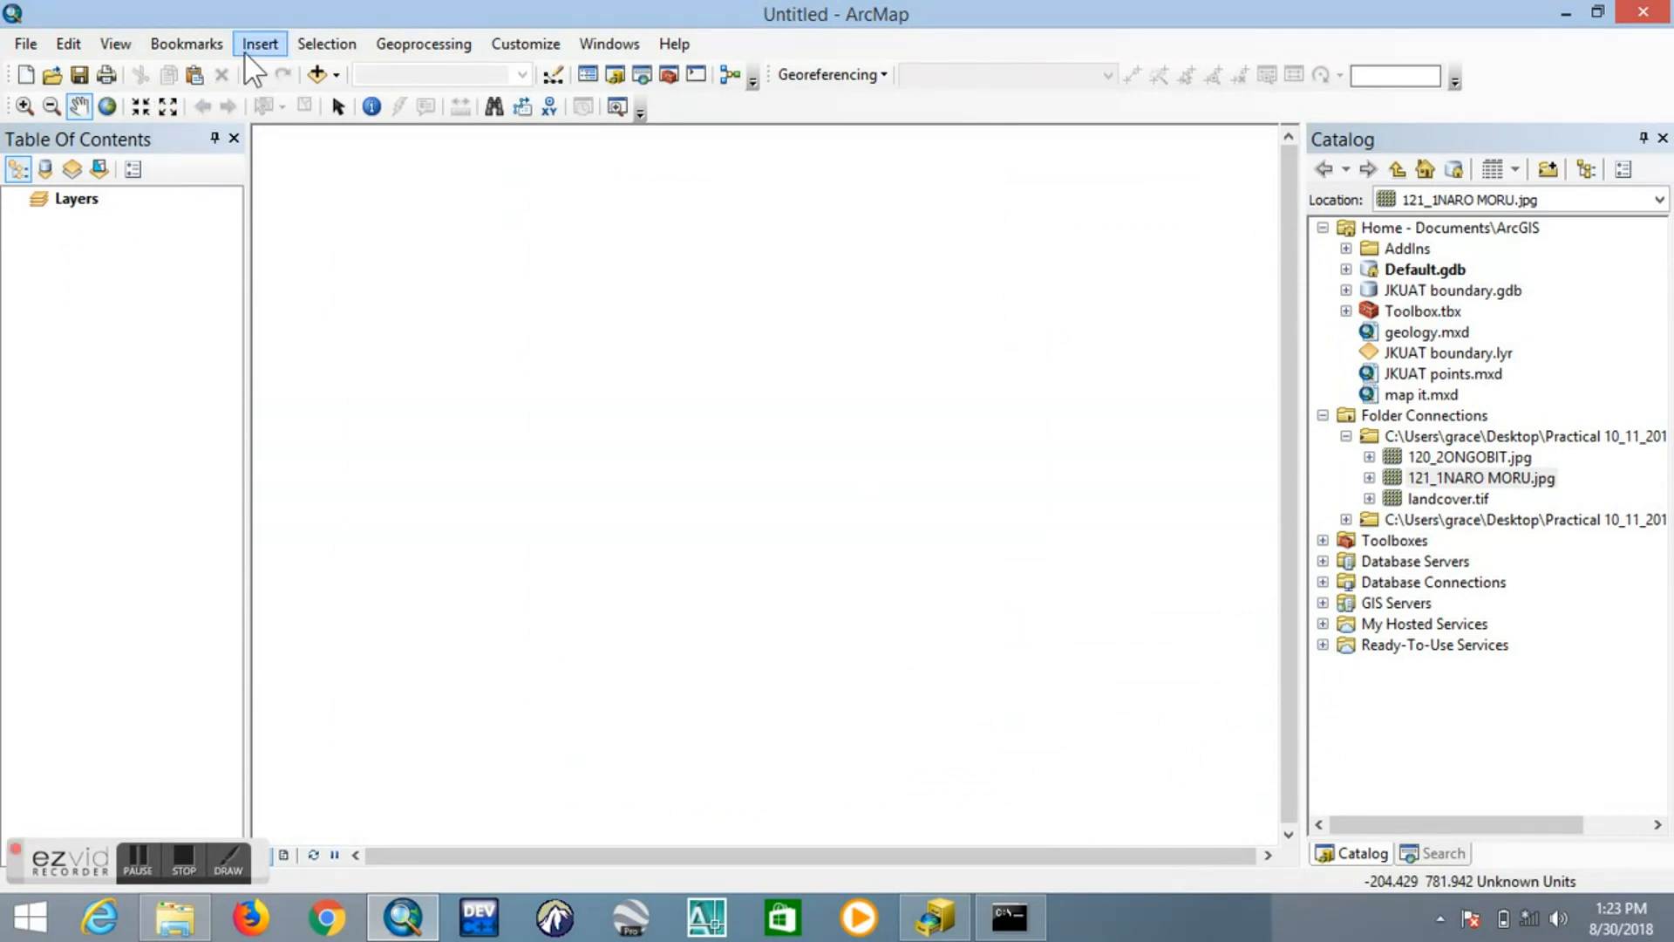
# Add naromoru_geo.tif from the Naro moru geo folder to the map, accepting the missing spatial reference
pyautogui.click(335, 78)
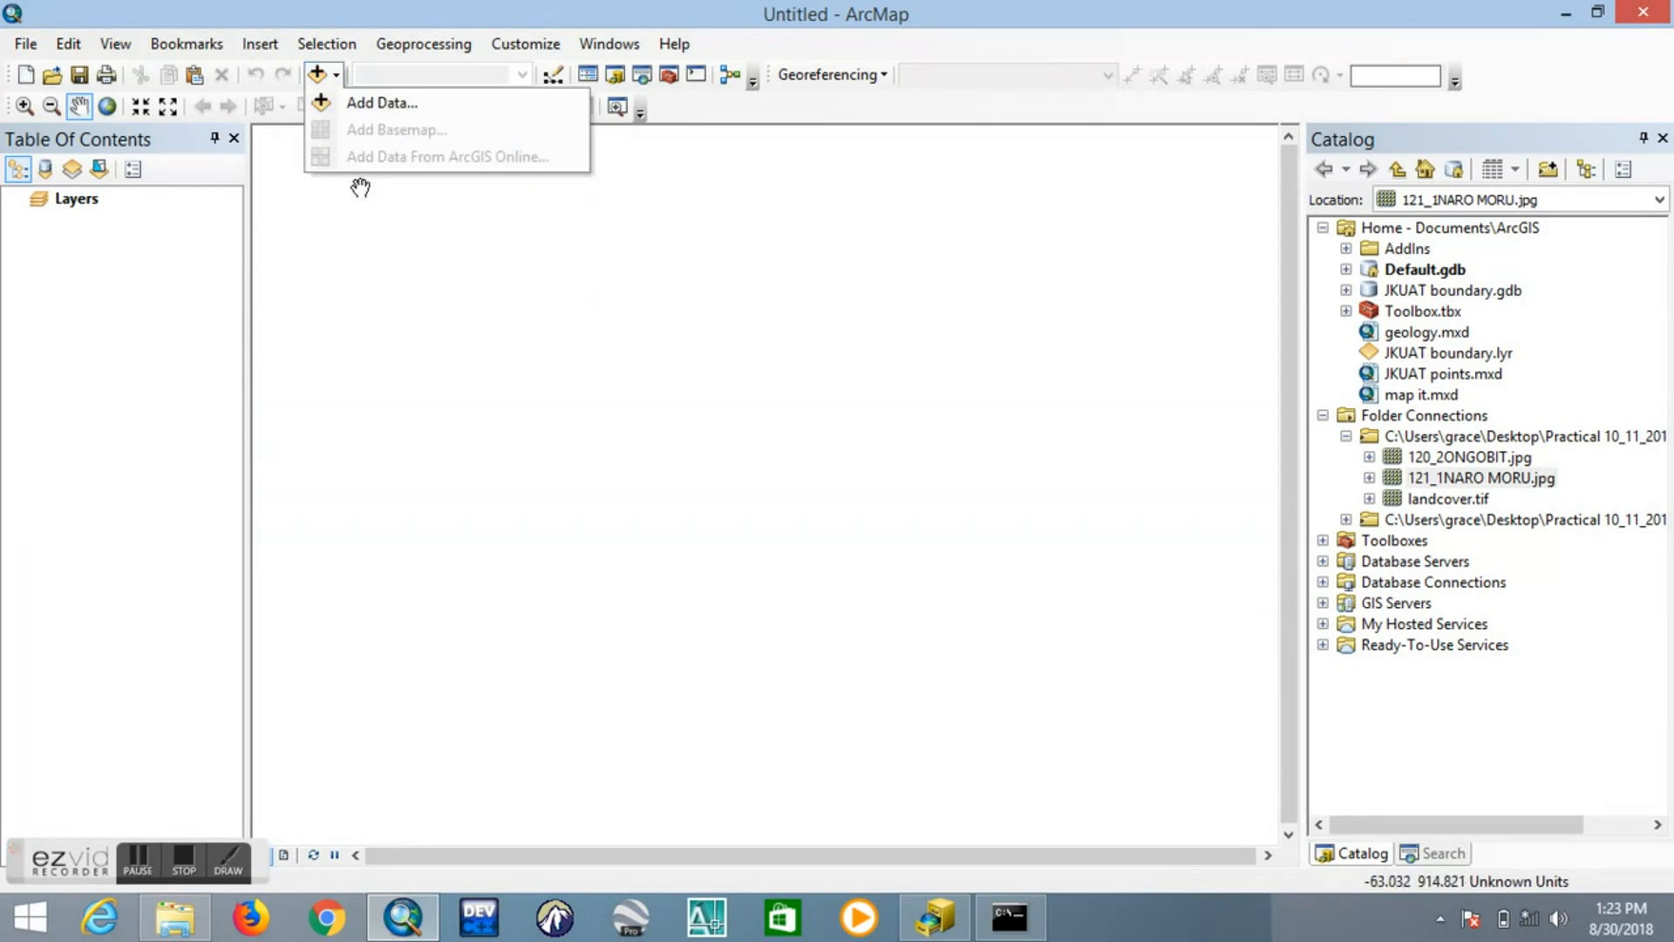
pyautogui.click(373, 103)
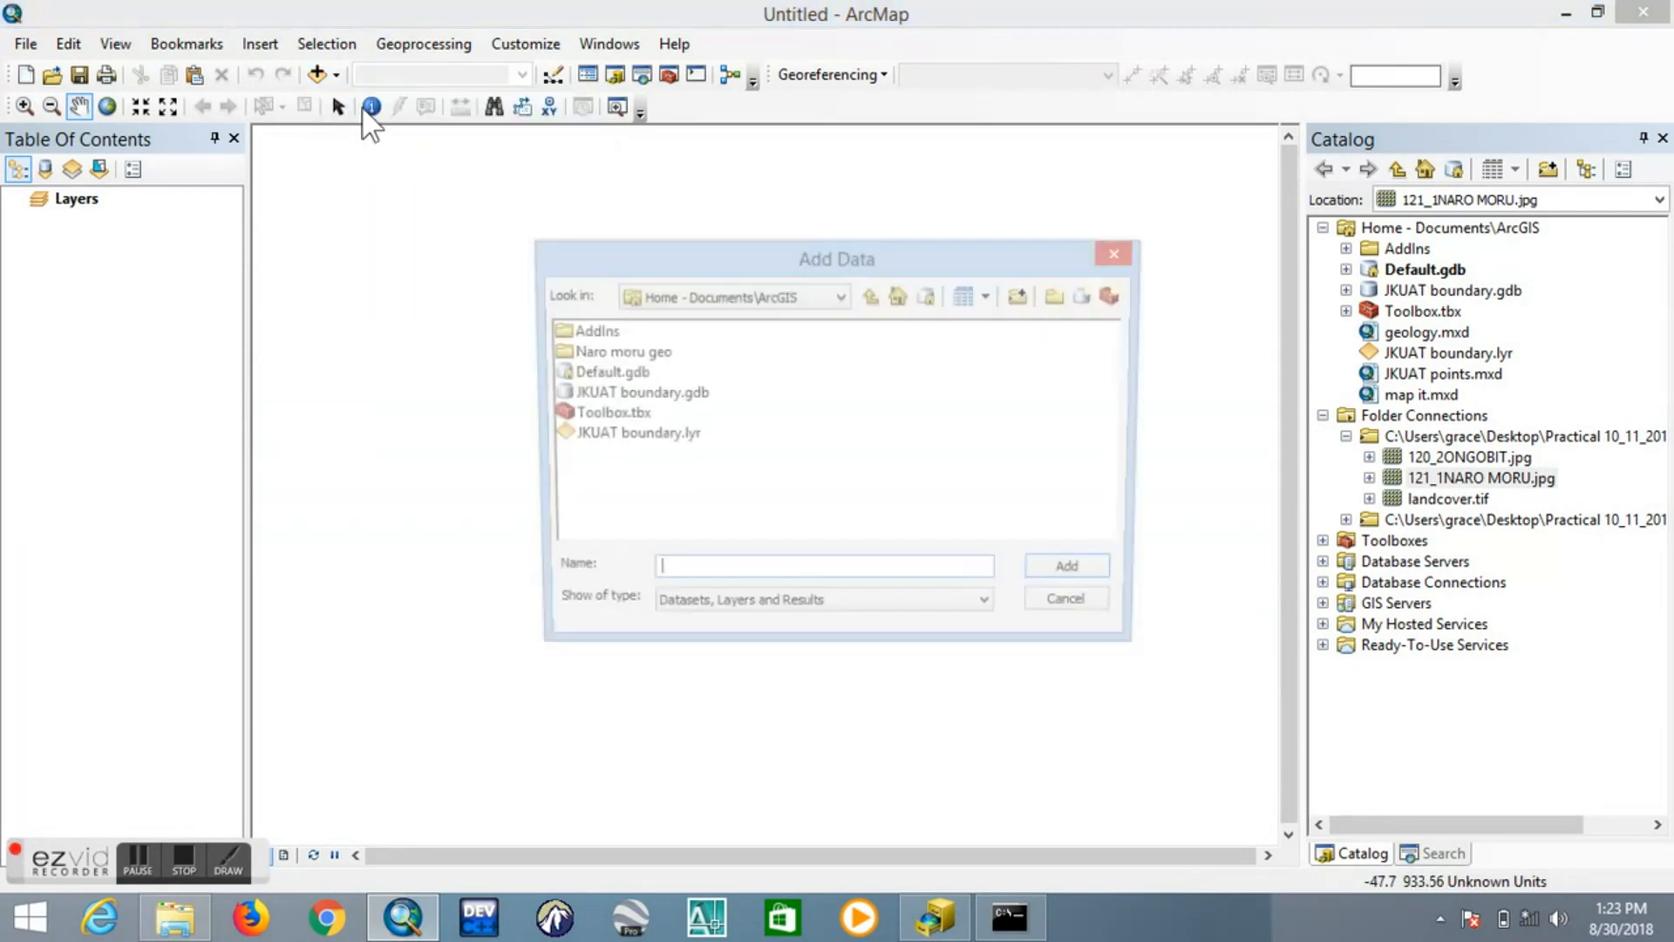
pyautogui.doubleClick(578, 353)
pyautogui.click(645, 340)
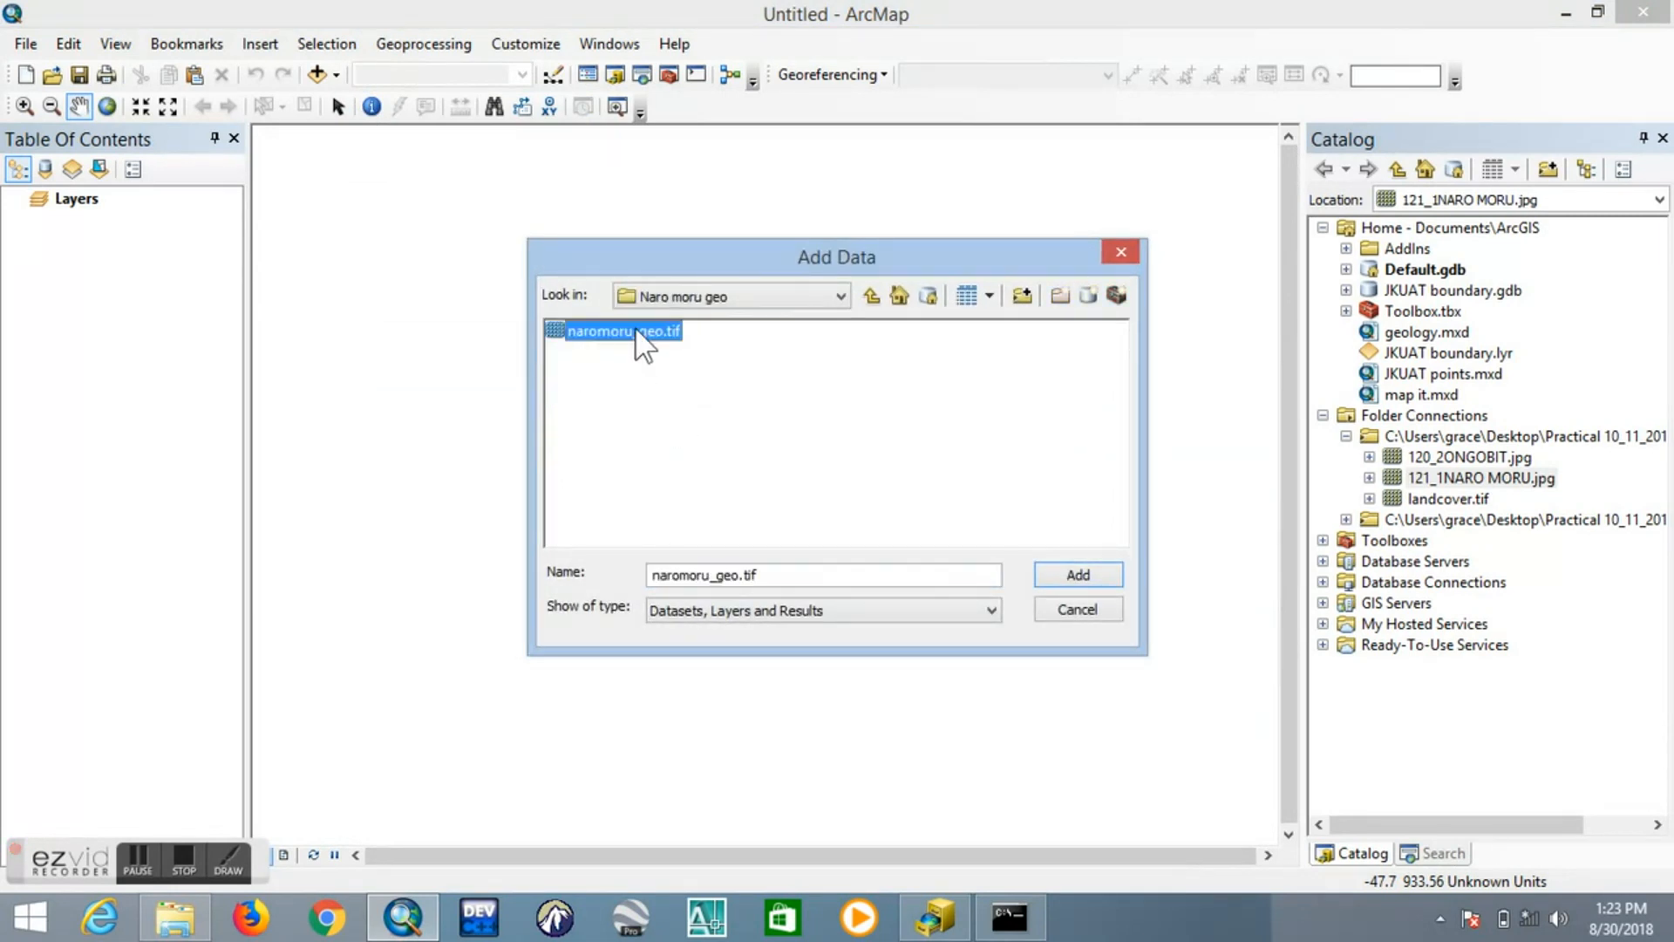
pyautogui.click(1103, 579)
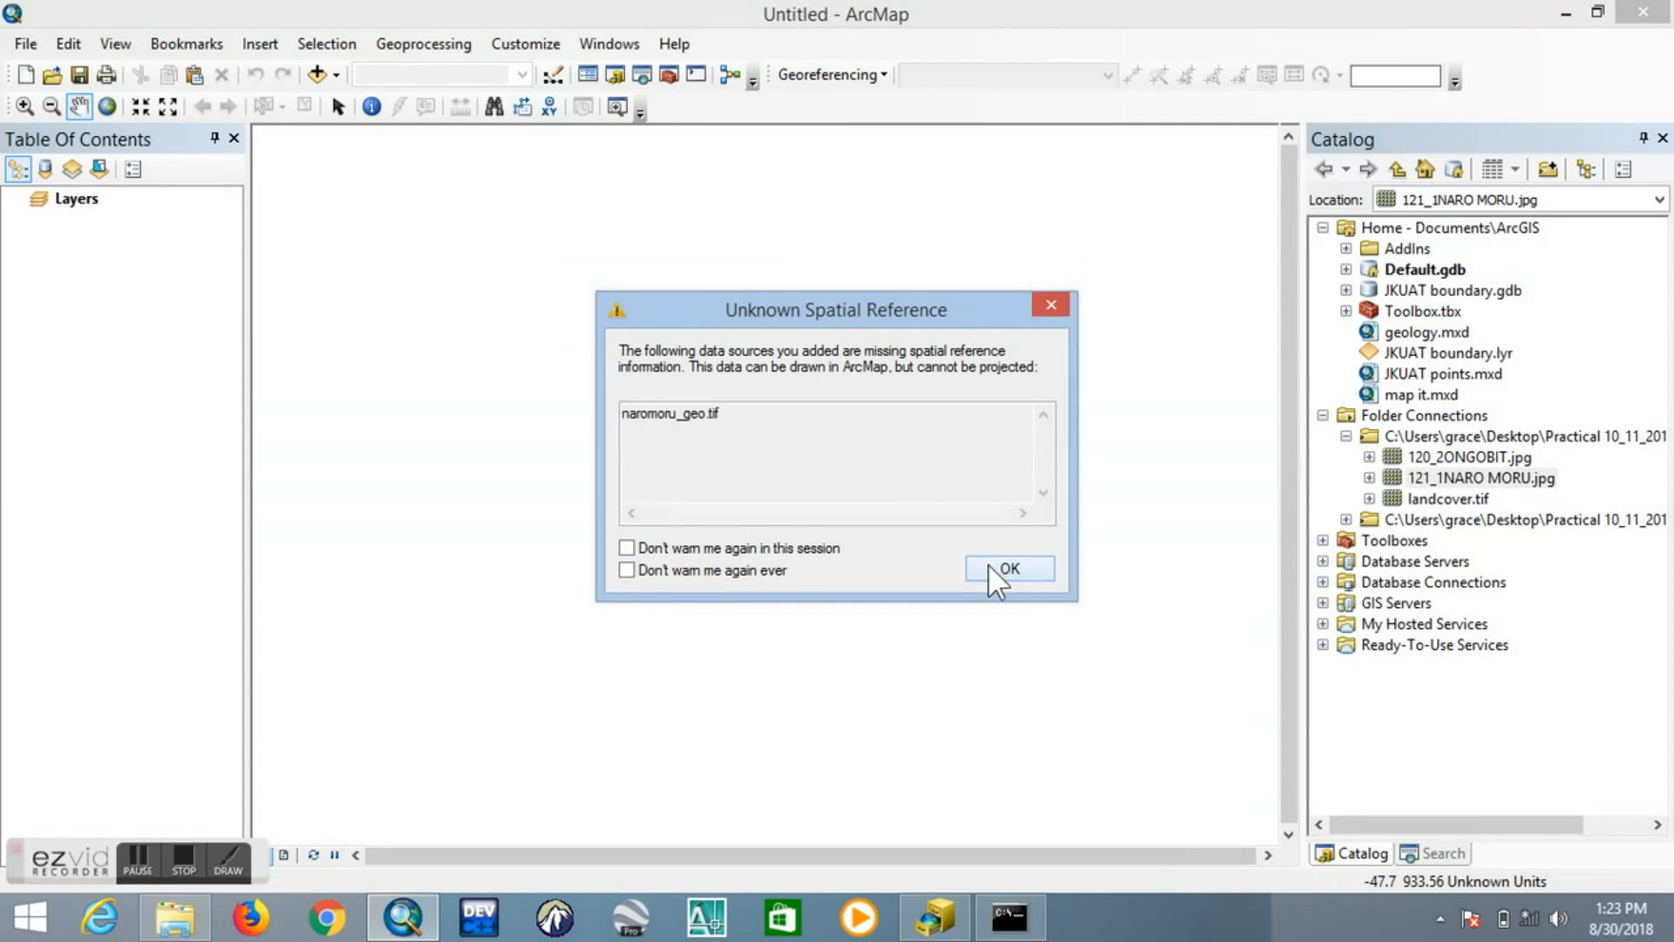
pyautogui.click(1005, 568)
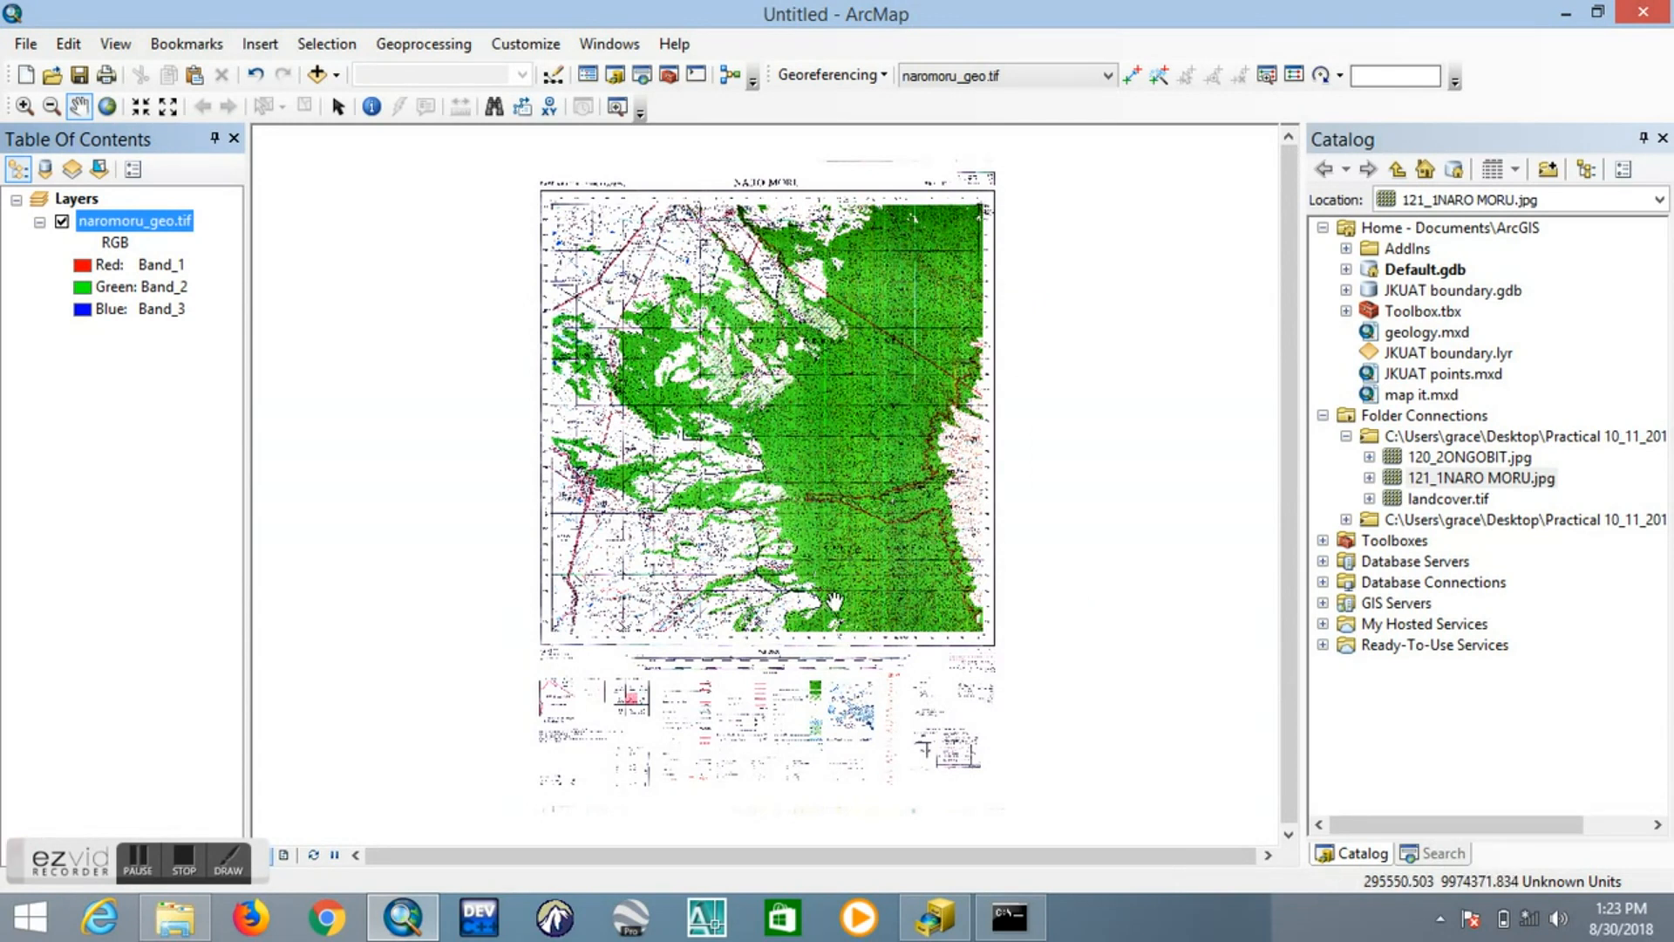
# Examine the grid, projection, spheroid and datum notes printed in the lower margin of the rectified map sheet
pyautogui.scroll(1, 844, 606)
pyautogui.scroll(-2, 844, 606)
pyautogui.scroll(3, 946, 645)
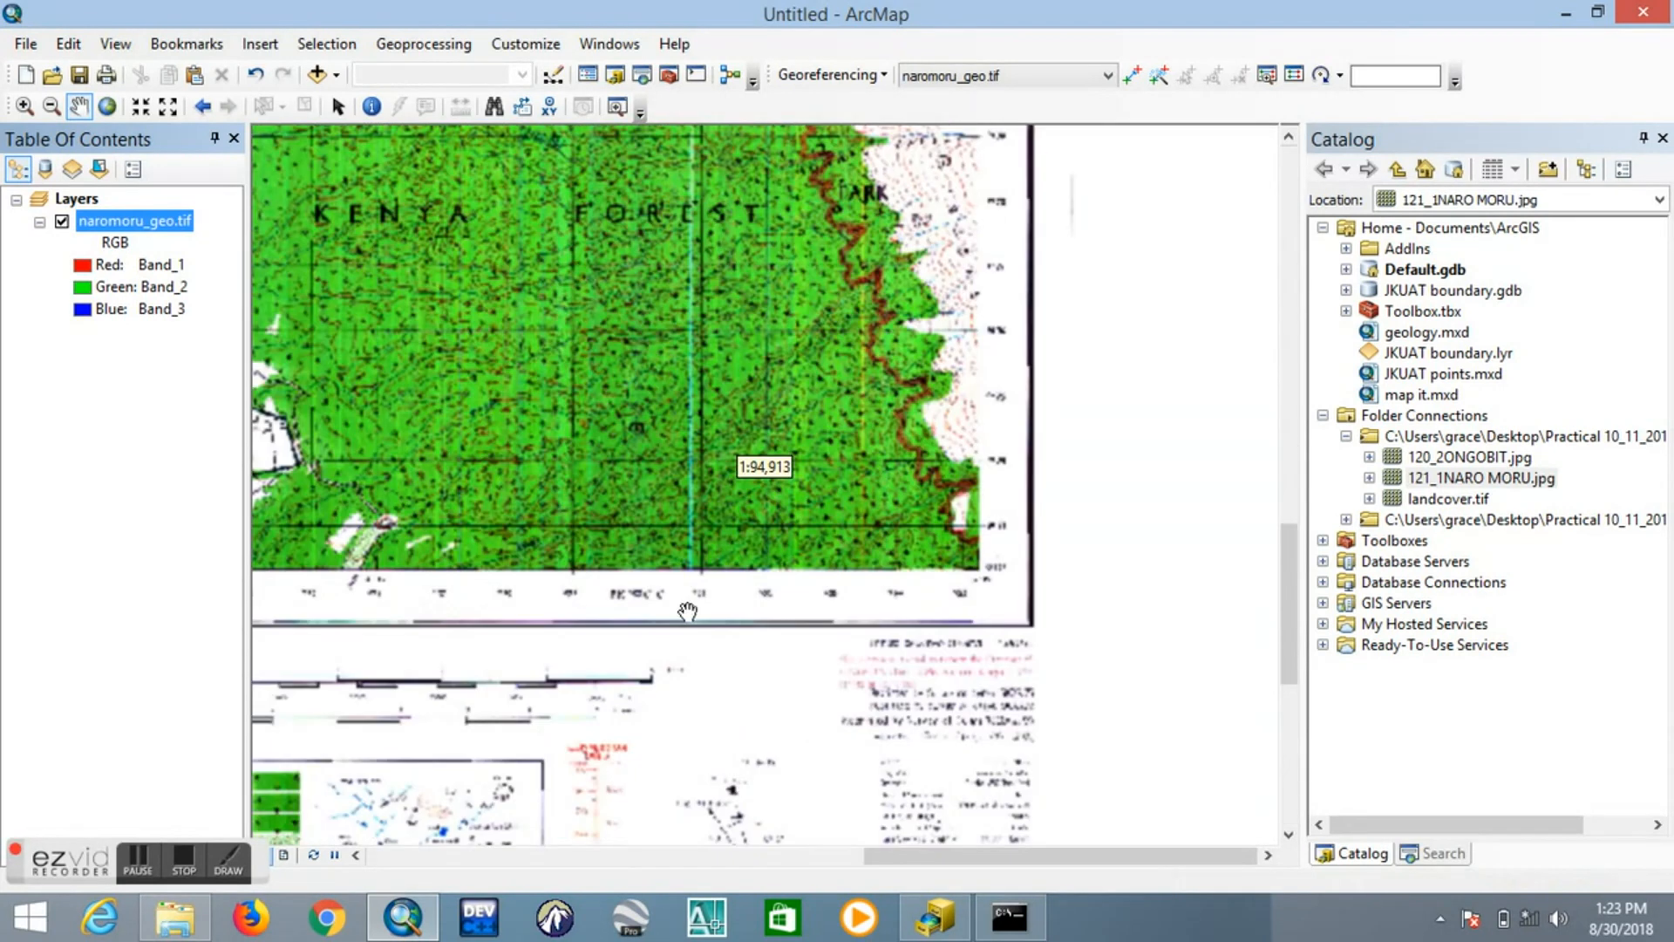
pyautogui.scroll(5, 943, 571)
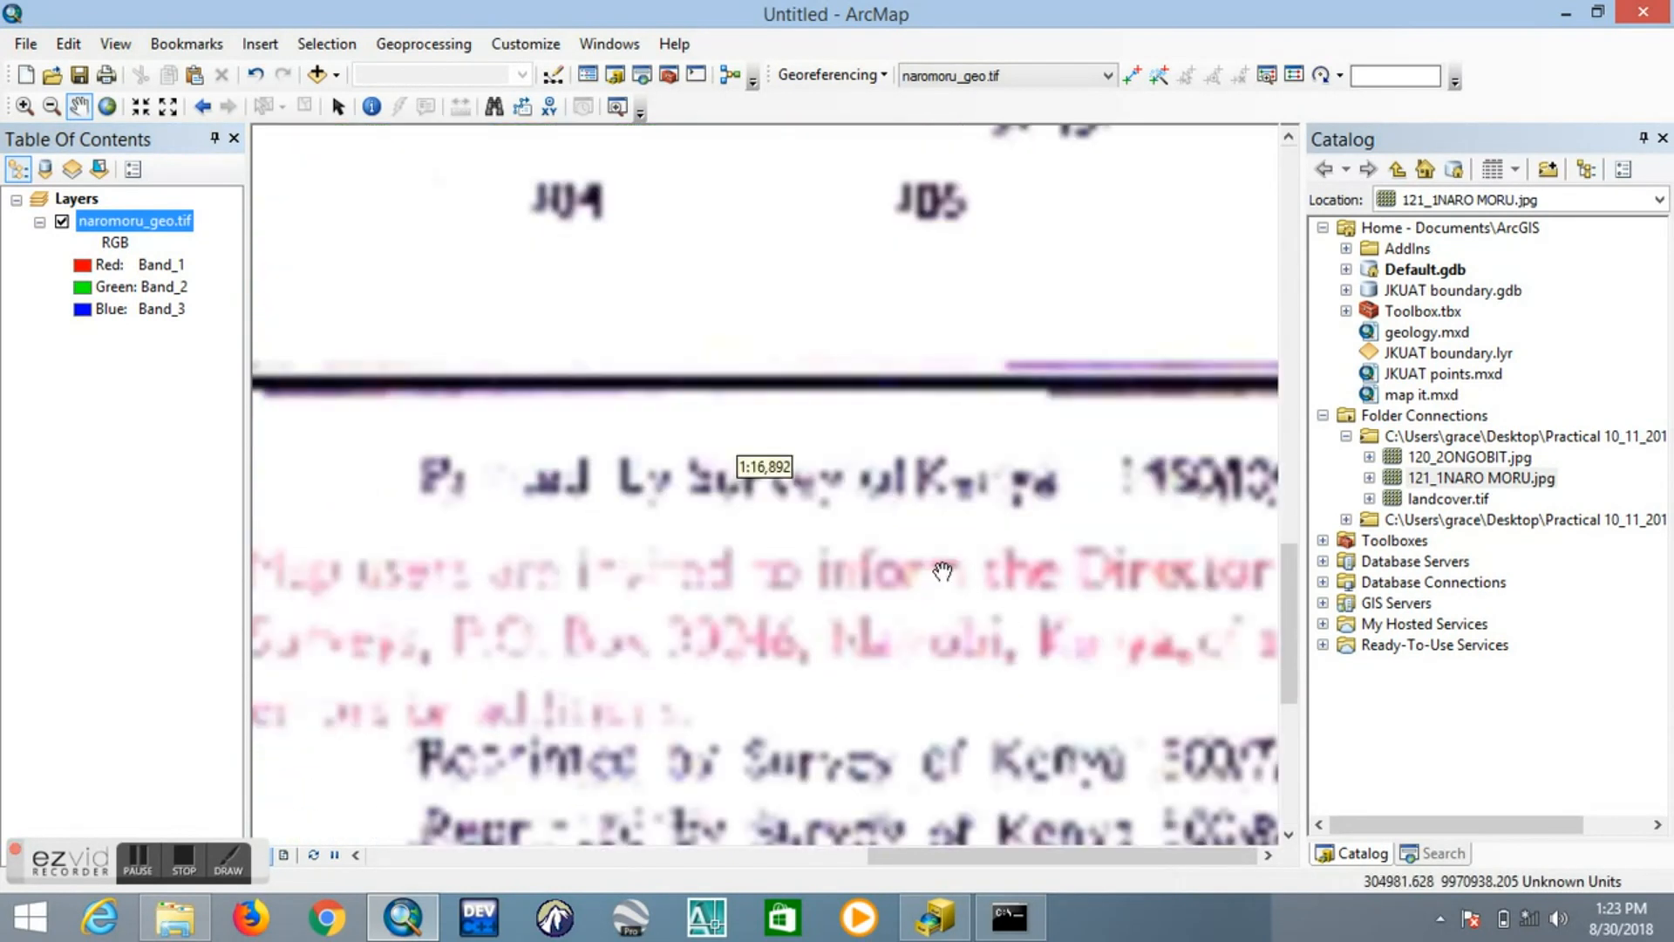
pyautogui.scroll(-2, 943, 571)
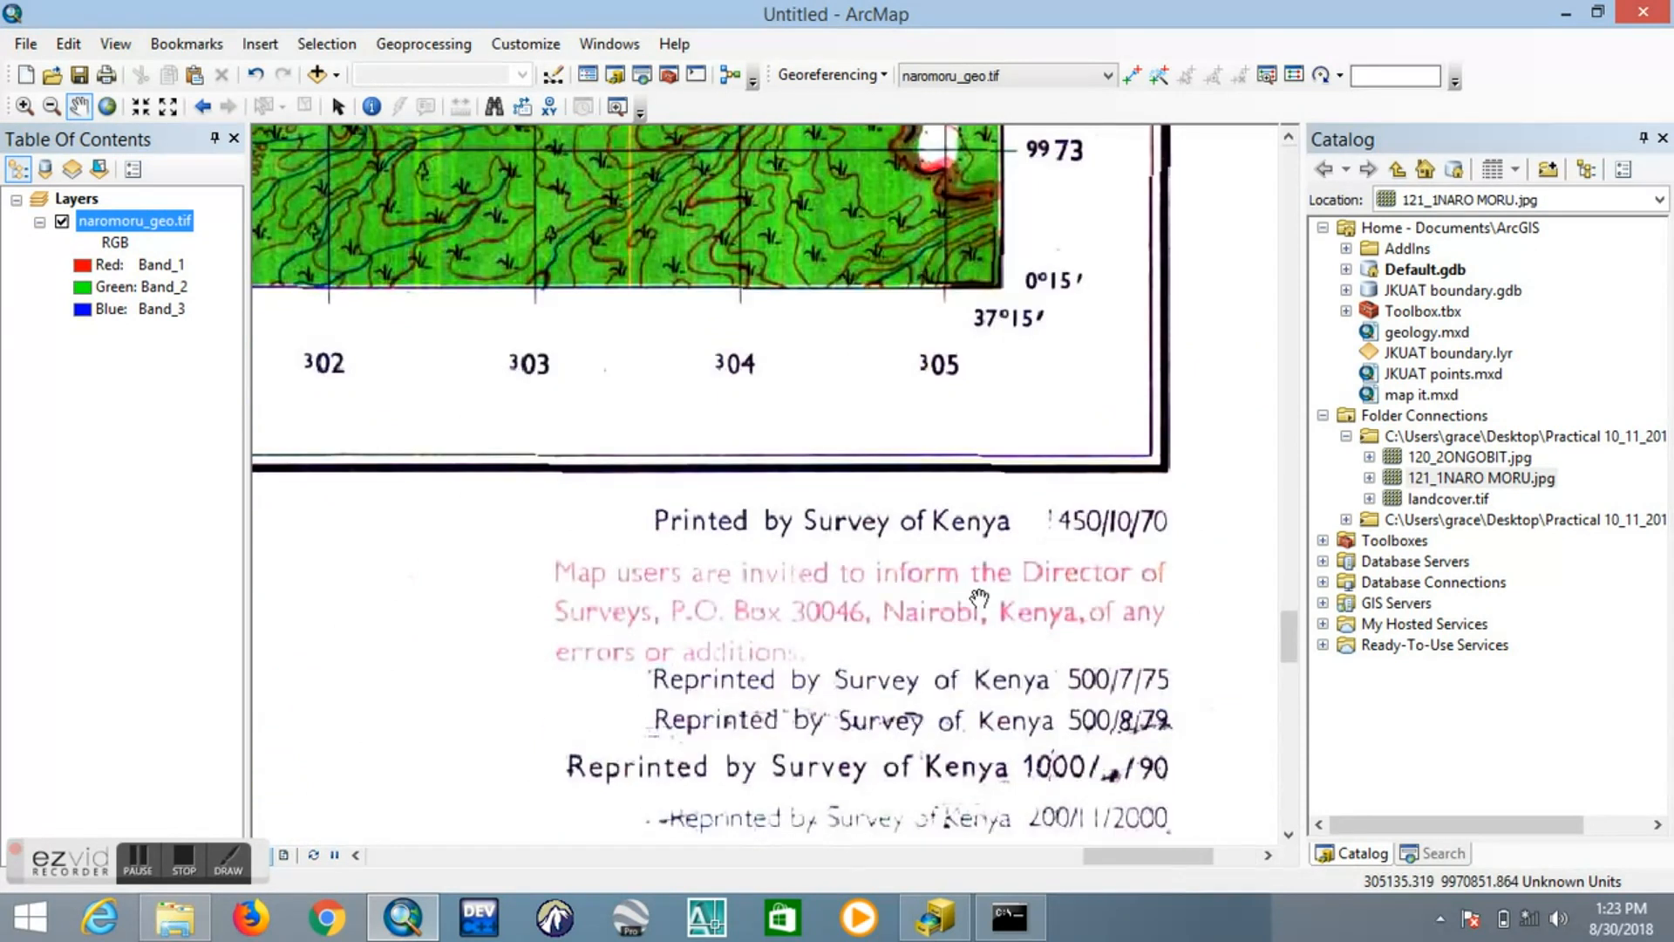
pyautogui.scroll(-2, 996, 628)
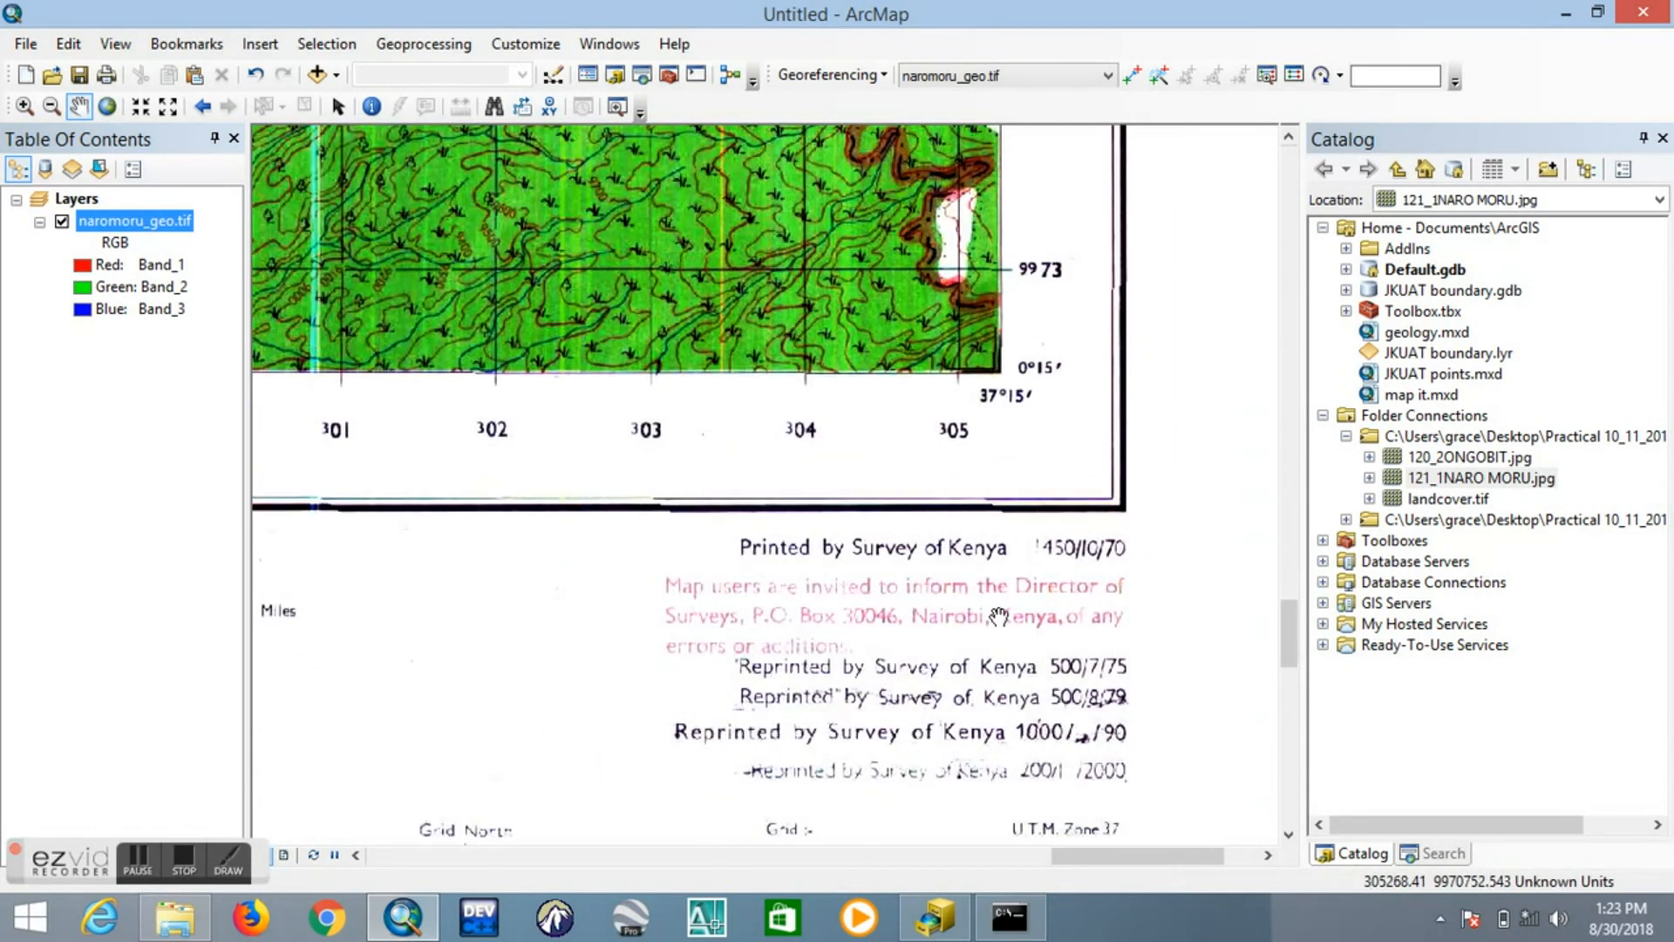
pyautogui.moveTo(928, 626); pyautogui.dragTo(965, 493)
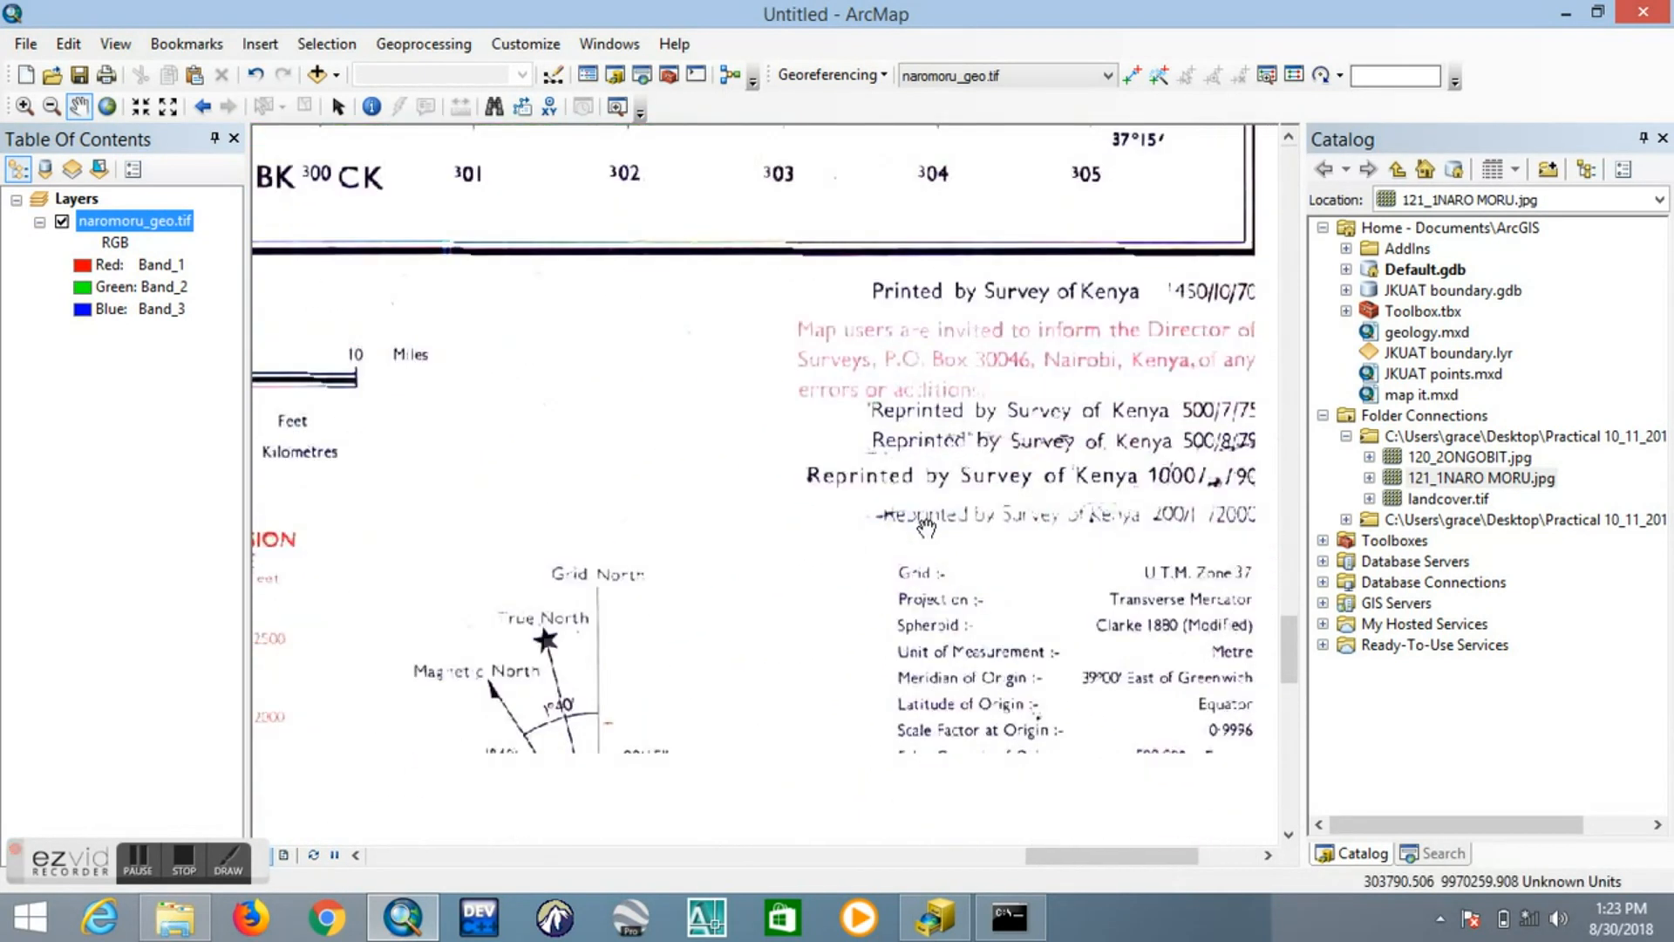
pyautogui.moveTo(762, 661); pyautogui.dragTo(860, 636)
pyautogui.moveTo(763, 587); pyautogui.dragTo(795, 614)
pyautogui.moveTo(990, 799); pyautogui.dragTo(755, 591)
pyautogui.moveTo(846, 554); pyautogui.dragTo(824, 588)
pyautogui.scroll(1, 1013, 409)
pyautogui.scroll(-2, 1014, 409)
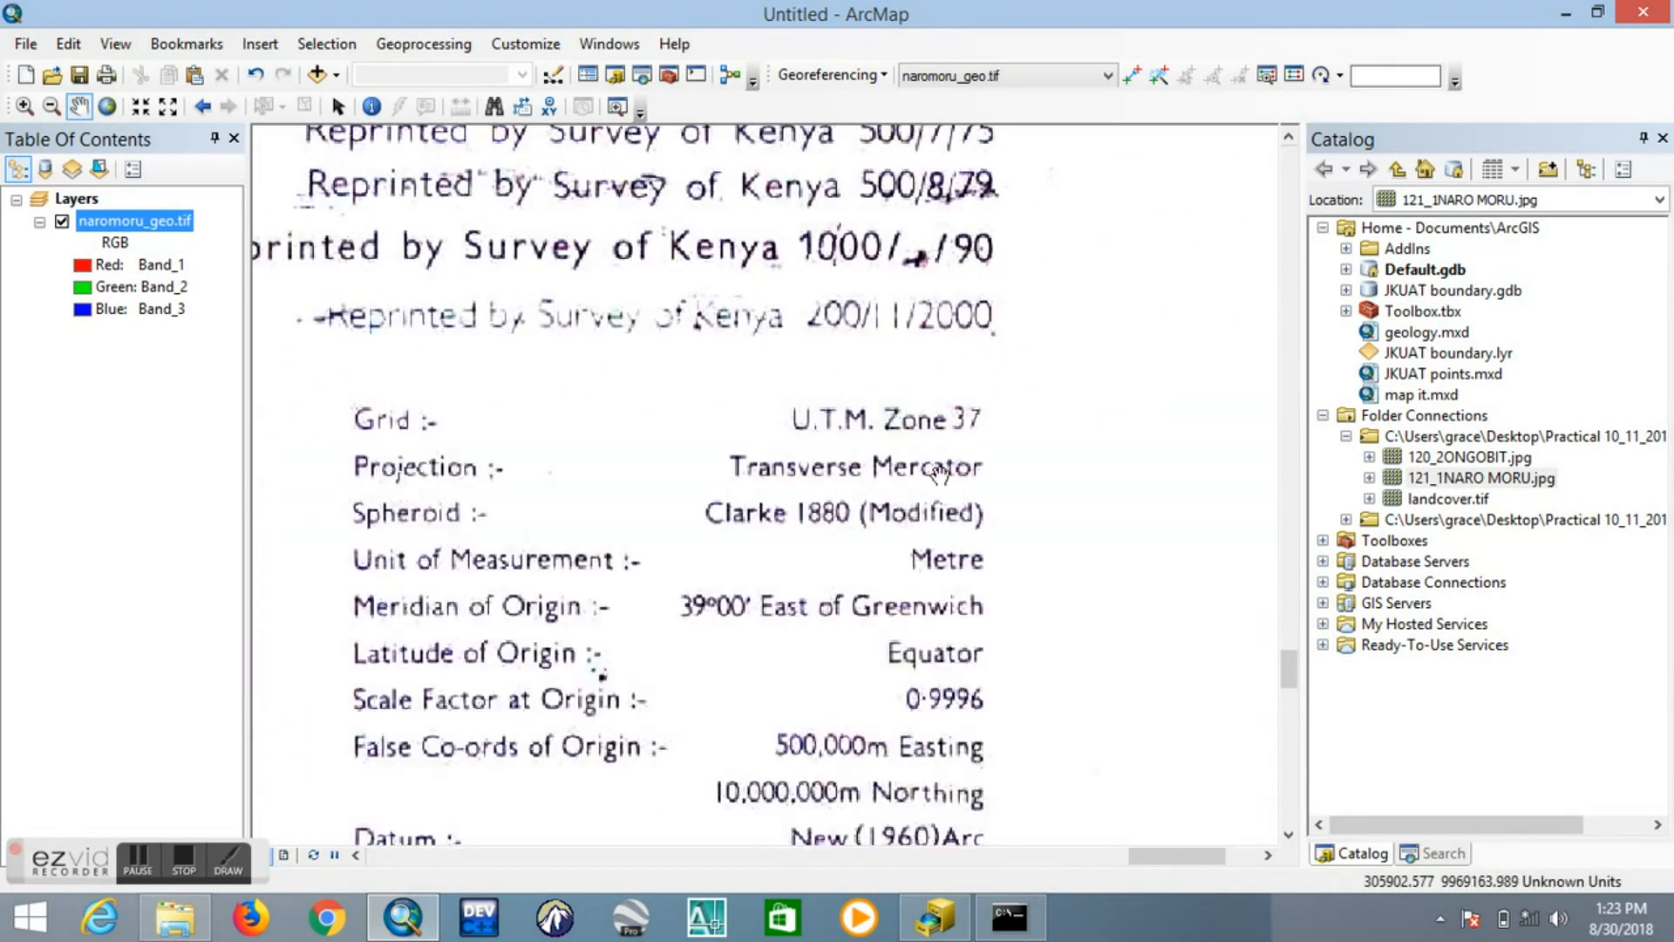
pyautogui.moveTo(898, 410); pyautogui.dragTo(922, 762)
pyautogui.moveTo(929, 495); pyautogui.dragTo(927, 400)
pyautogui.moveTo(921, 560); pyautogui.dragTo(923, 517)
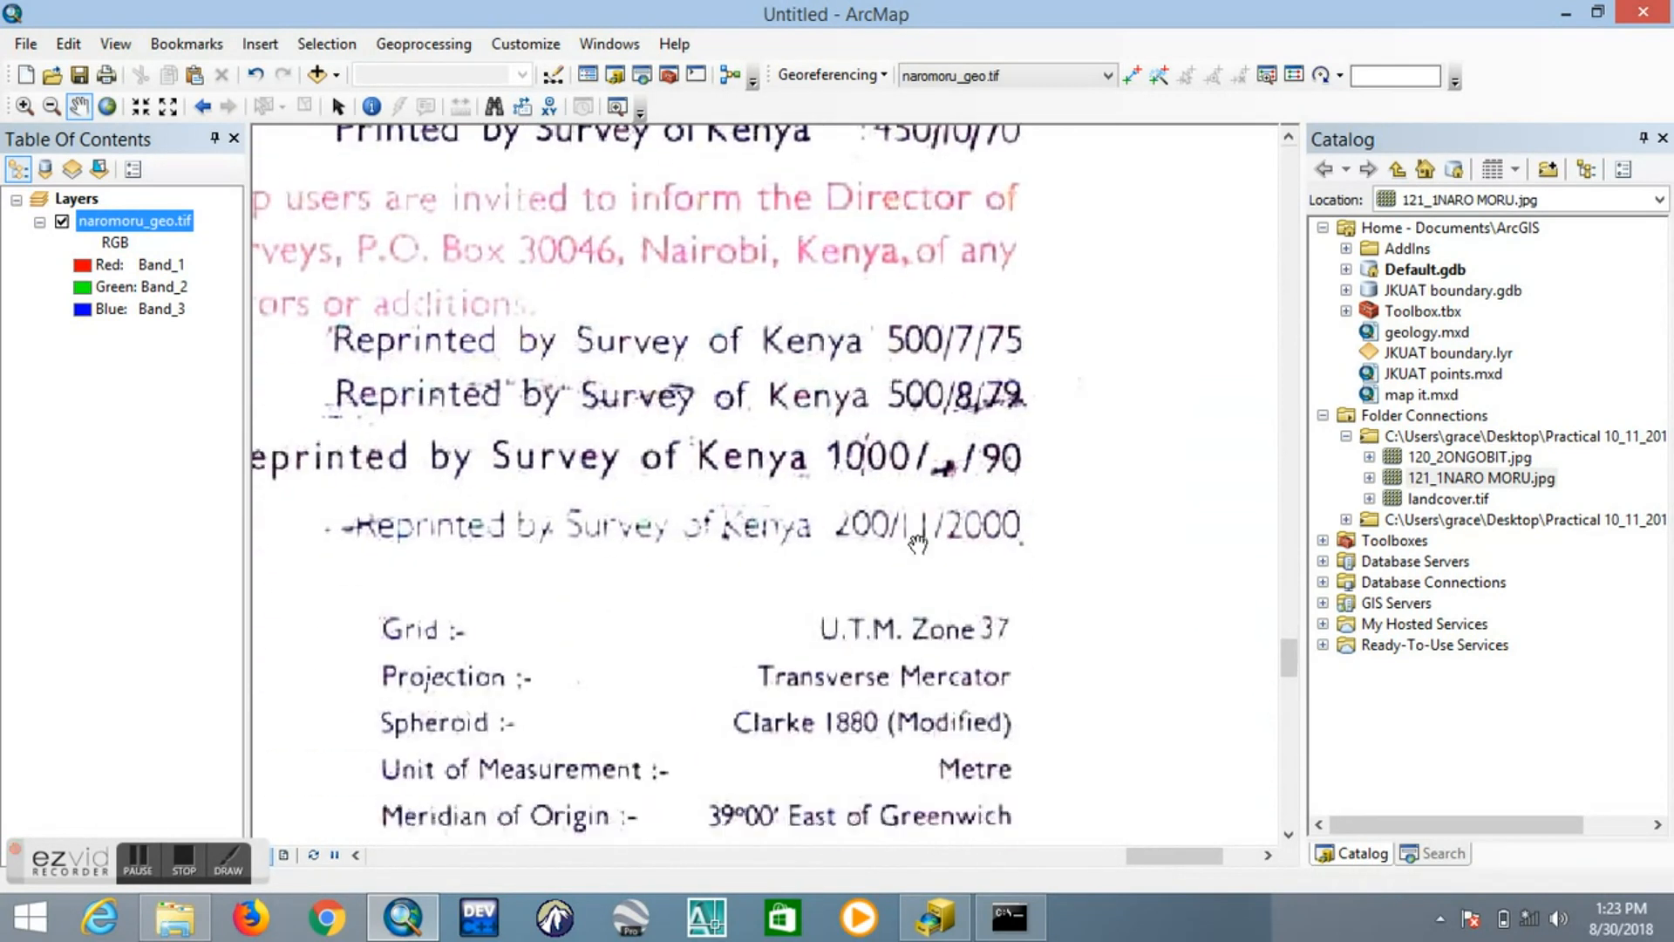
# Examine the grid and latitude/longitude labels at the southeast corner of the rectified map sheet
pyautogui.scroll(-3, 904, 570)
pyautogui.moveTo(859, 594); pyautogui.dragTo(856, 750)
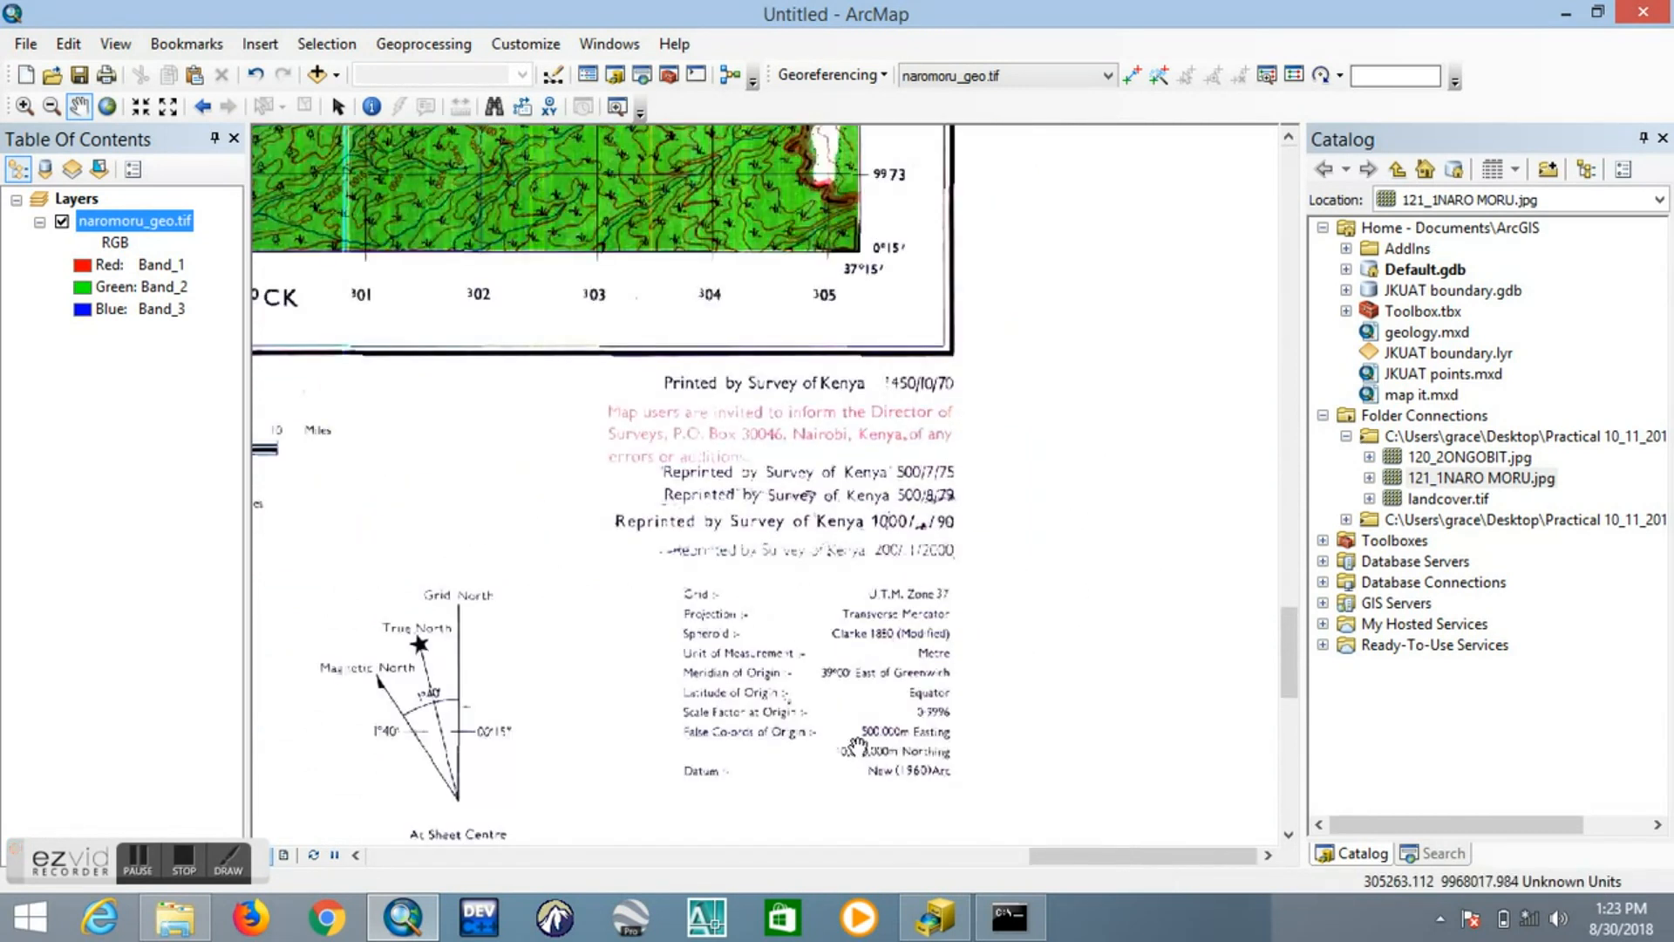
pyautogui.moveTo(872, 520); pyautogui.dragTo(870, 652)
pyautogui.moveTo(863, 571); pyautogui.dragTo(884, 609)
pyautogui.scroll(1, 903, 647)
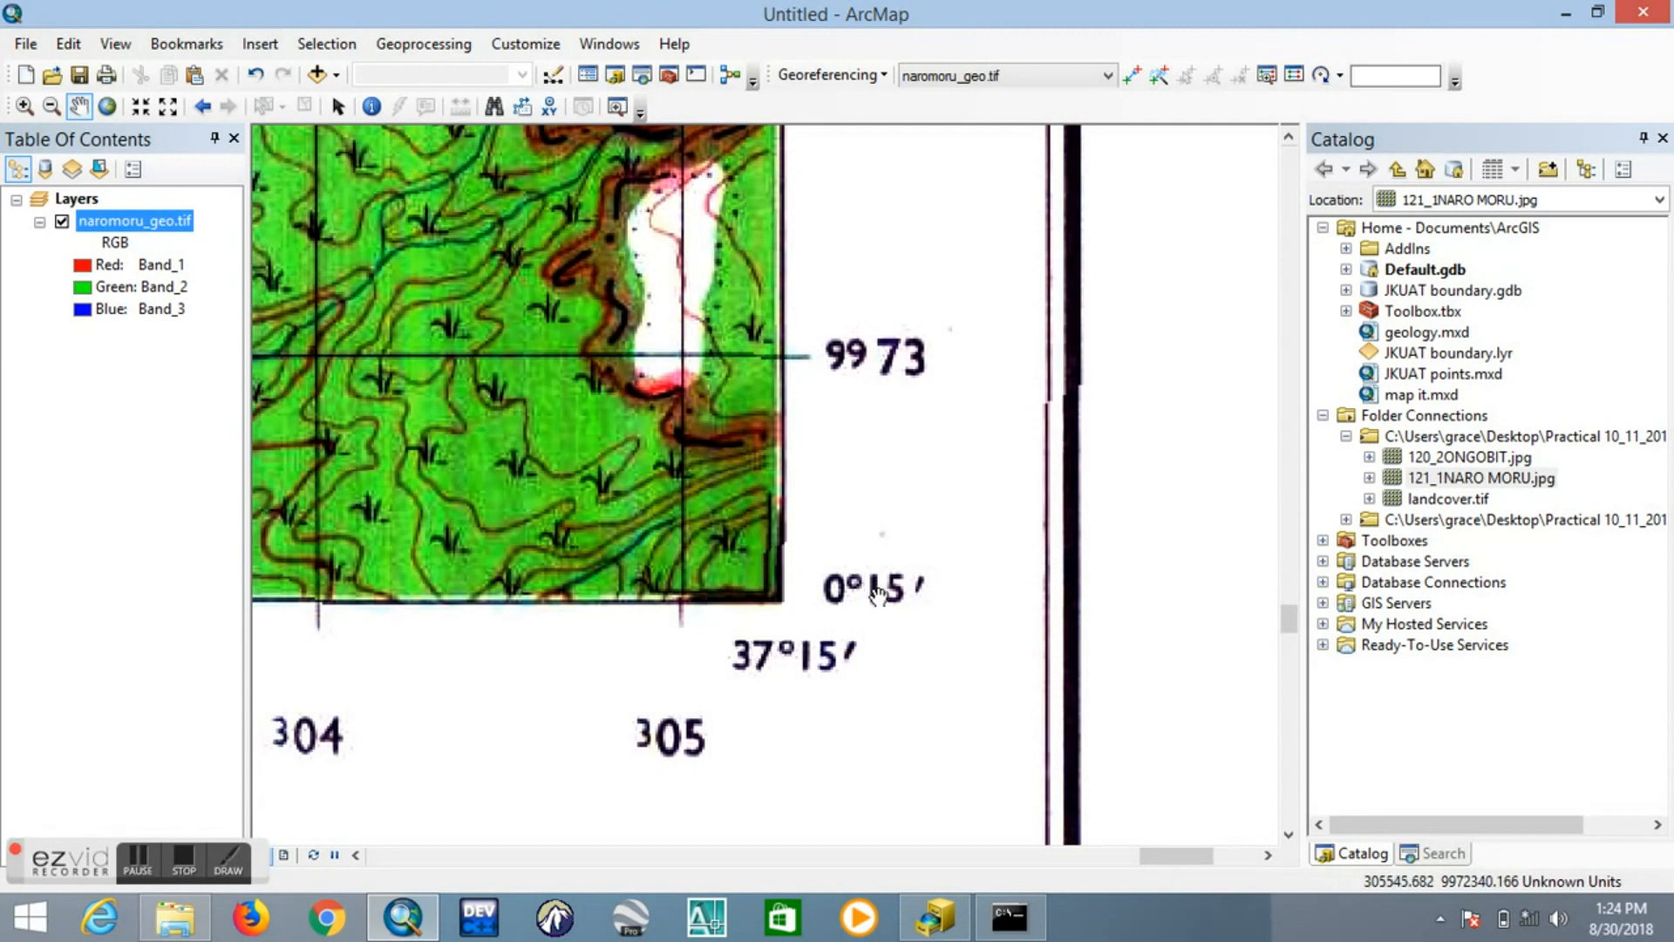
pyautogui.moveTo(865, 627); pyautogui.dragTo(904, 625)
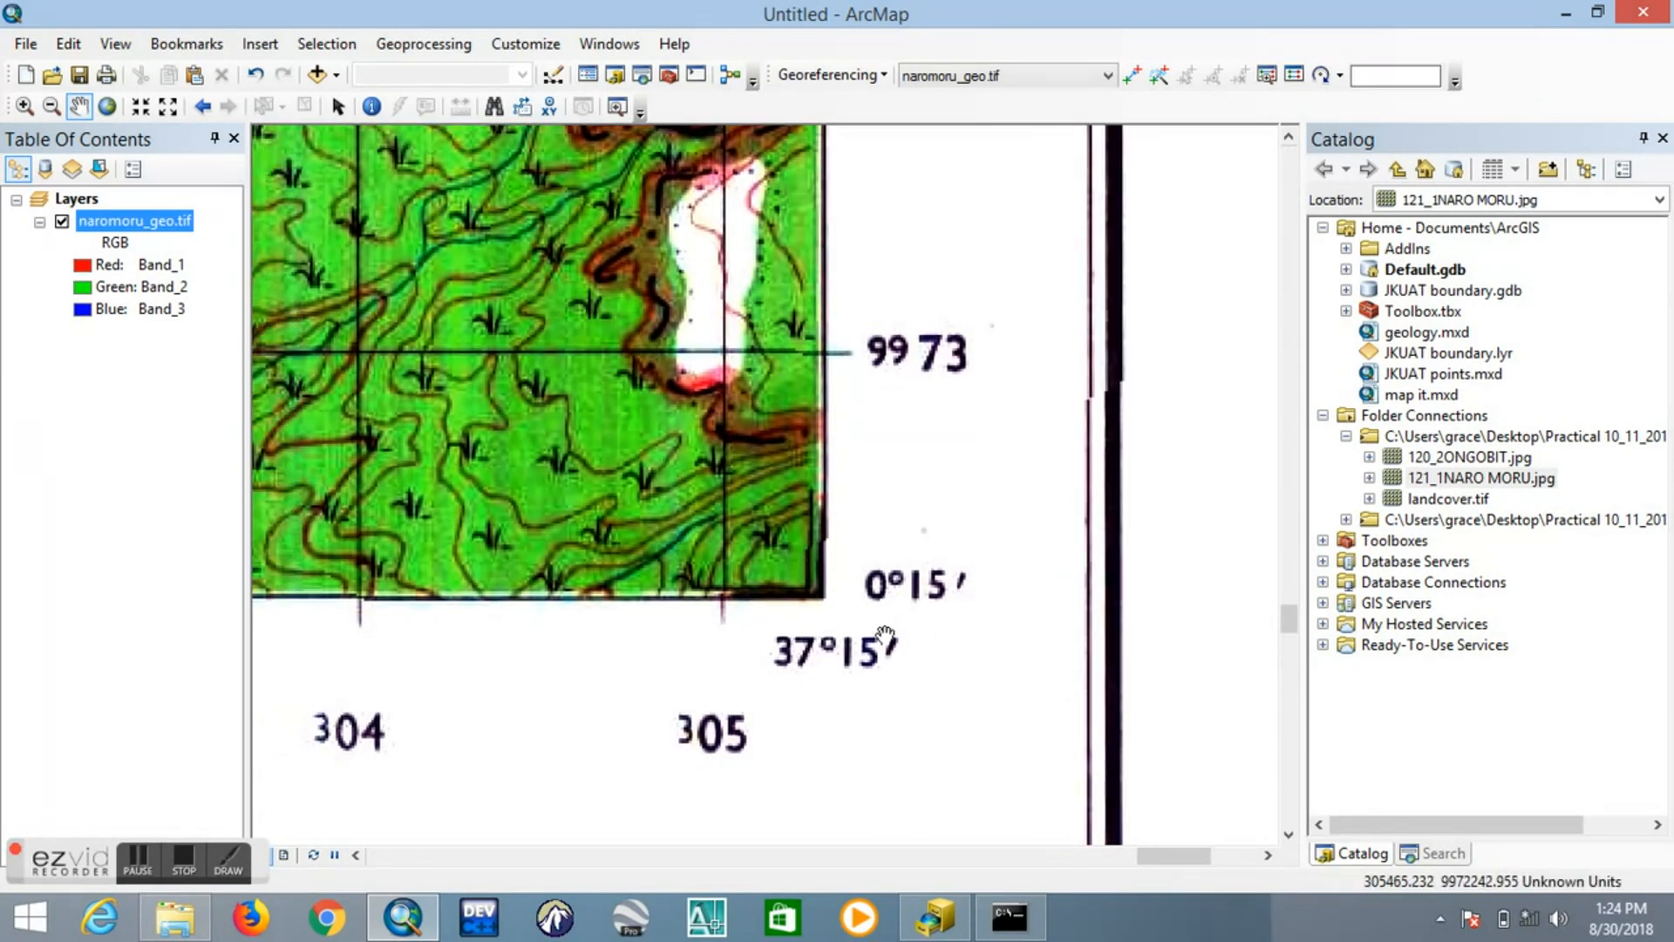
pyautogui.moveTo(945, 703)
pyautogui.mouseDown()
pyautogui.moveTo(922, 602)
pyautogui.moveTo(953, 555)
pyautogui.mouseUp()
pyautogui.moveTo(918, 600); pyautogui.dragTo(1027, 478)
pyautogui.moveTo(927, 620)
pyautogui.mouseDown()
pyautogui.moveTo(1009, 496)
pyautogui.moveTo(1064, 471)
pyautogui.mouseUp()
pyautogui.scroll(-3, 959, 579)
pyautogui.scroll(6, 960, 598)
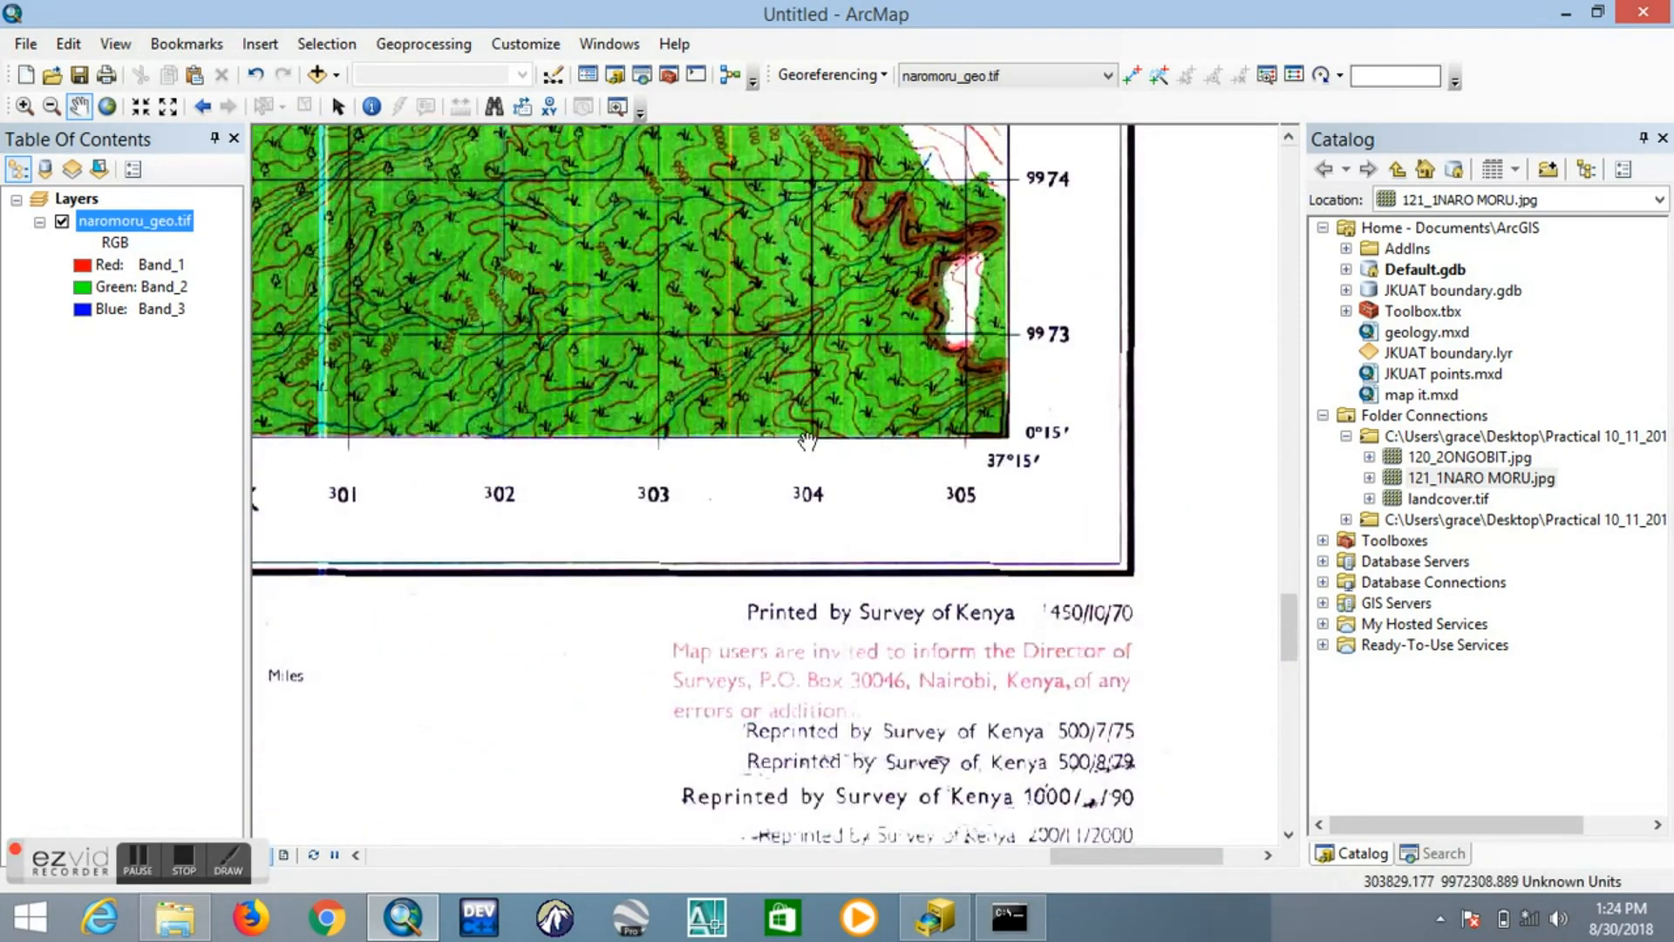
pyautogui.moveTo(707, 306); pyautogui.dragTo(856, 482)
pyautogui.moveTo(774, 322); pyautogui.dragTo(839, 413)
pyautogui.moveTo(661, 160); pyautogui.dragTo(744, 247)
pyautogui.moveTo(679, 219); pyautogui.dragTo(827, 321)
pyautogui.moveTo(642, 248); pyautogui.dragTo(703, 292)
pyautogui.scroll(-3, 703, 292)
pyautogui.scroll(3, 667, 271)
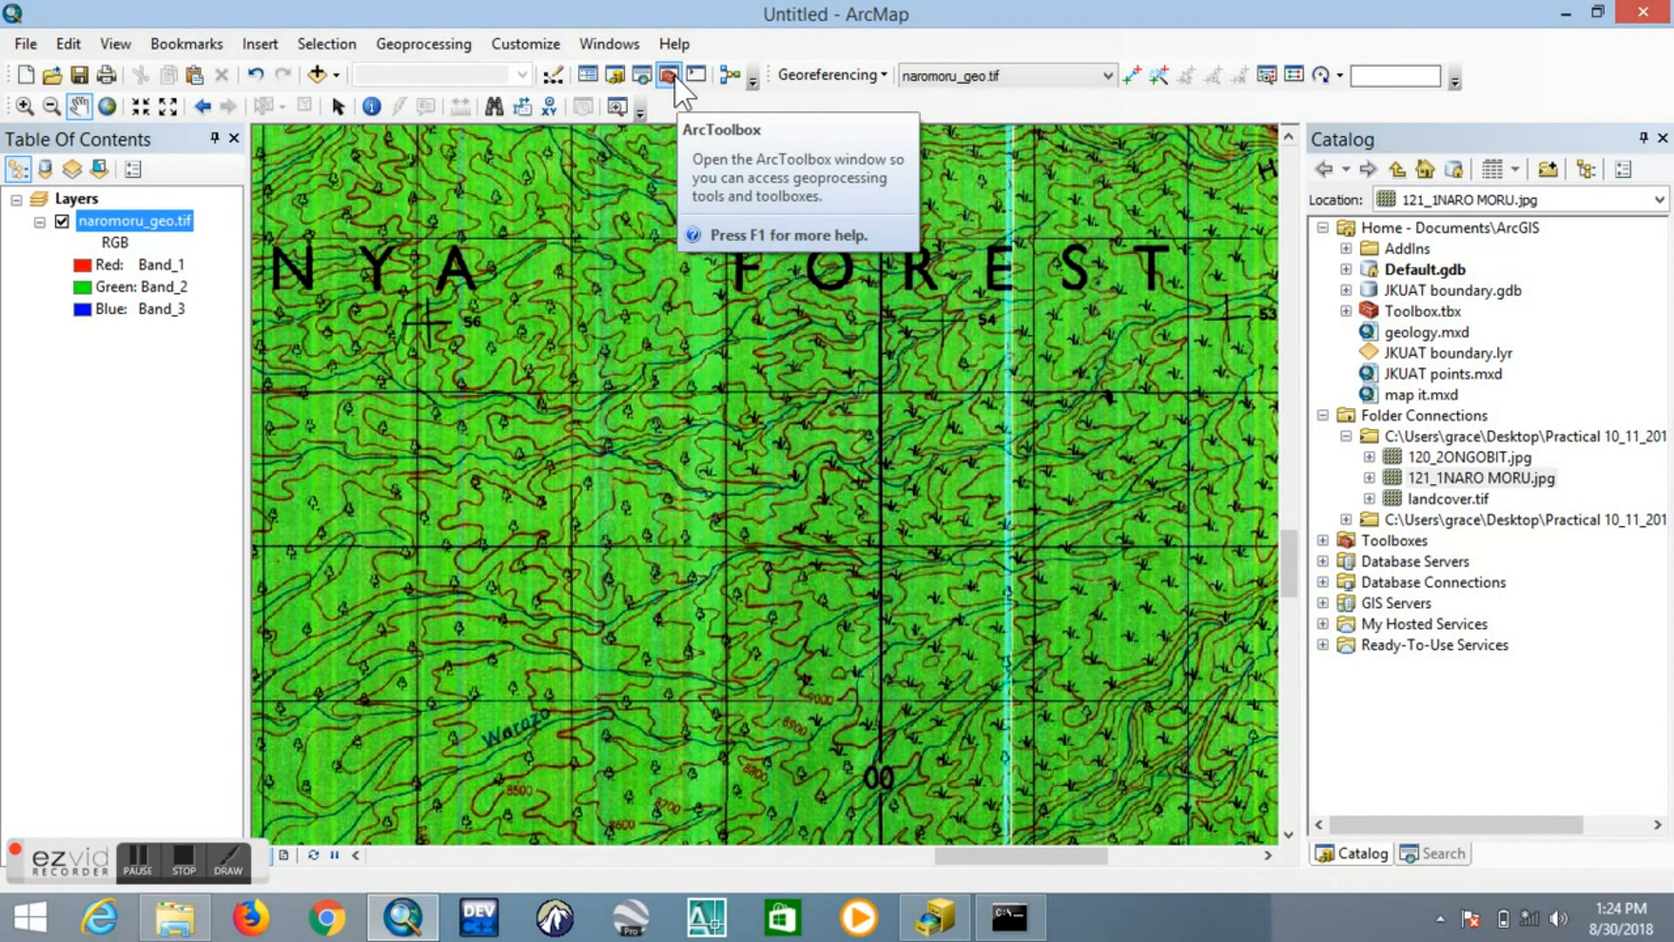
pyautogui.rightClick(742, 51)
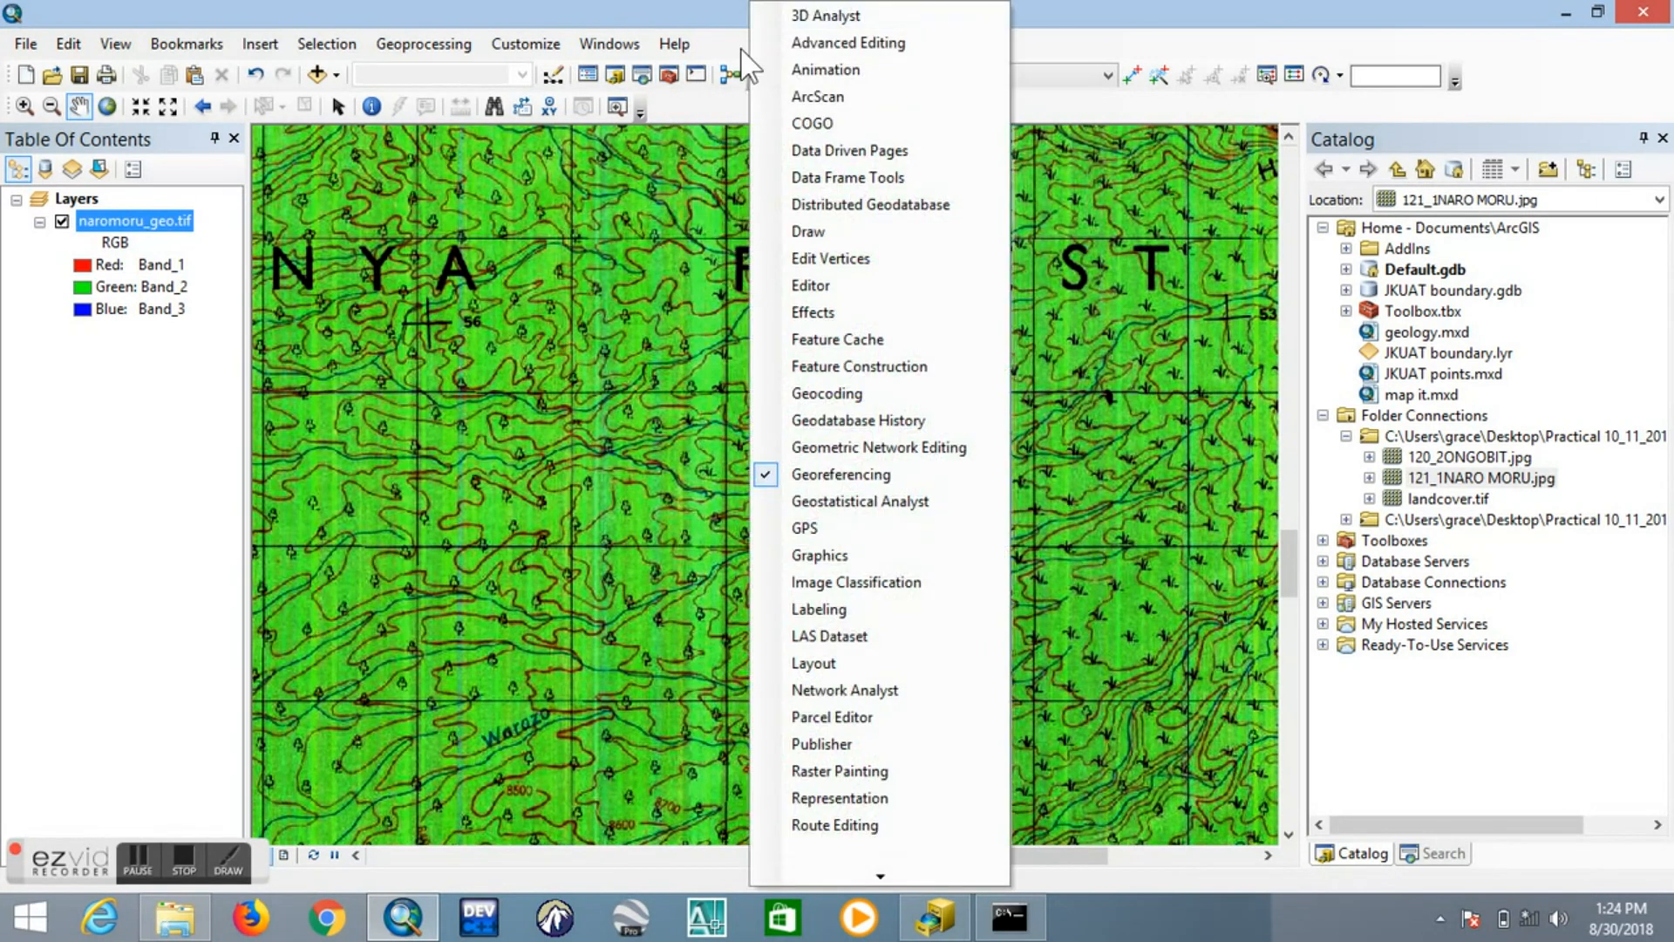
pyautogui.click(1079, 48)
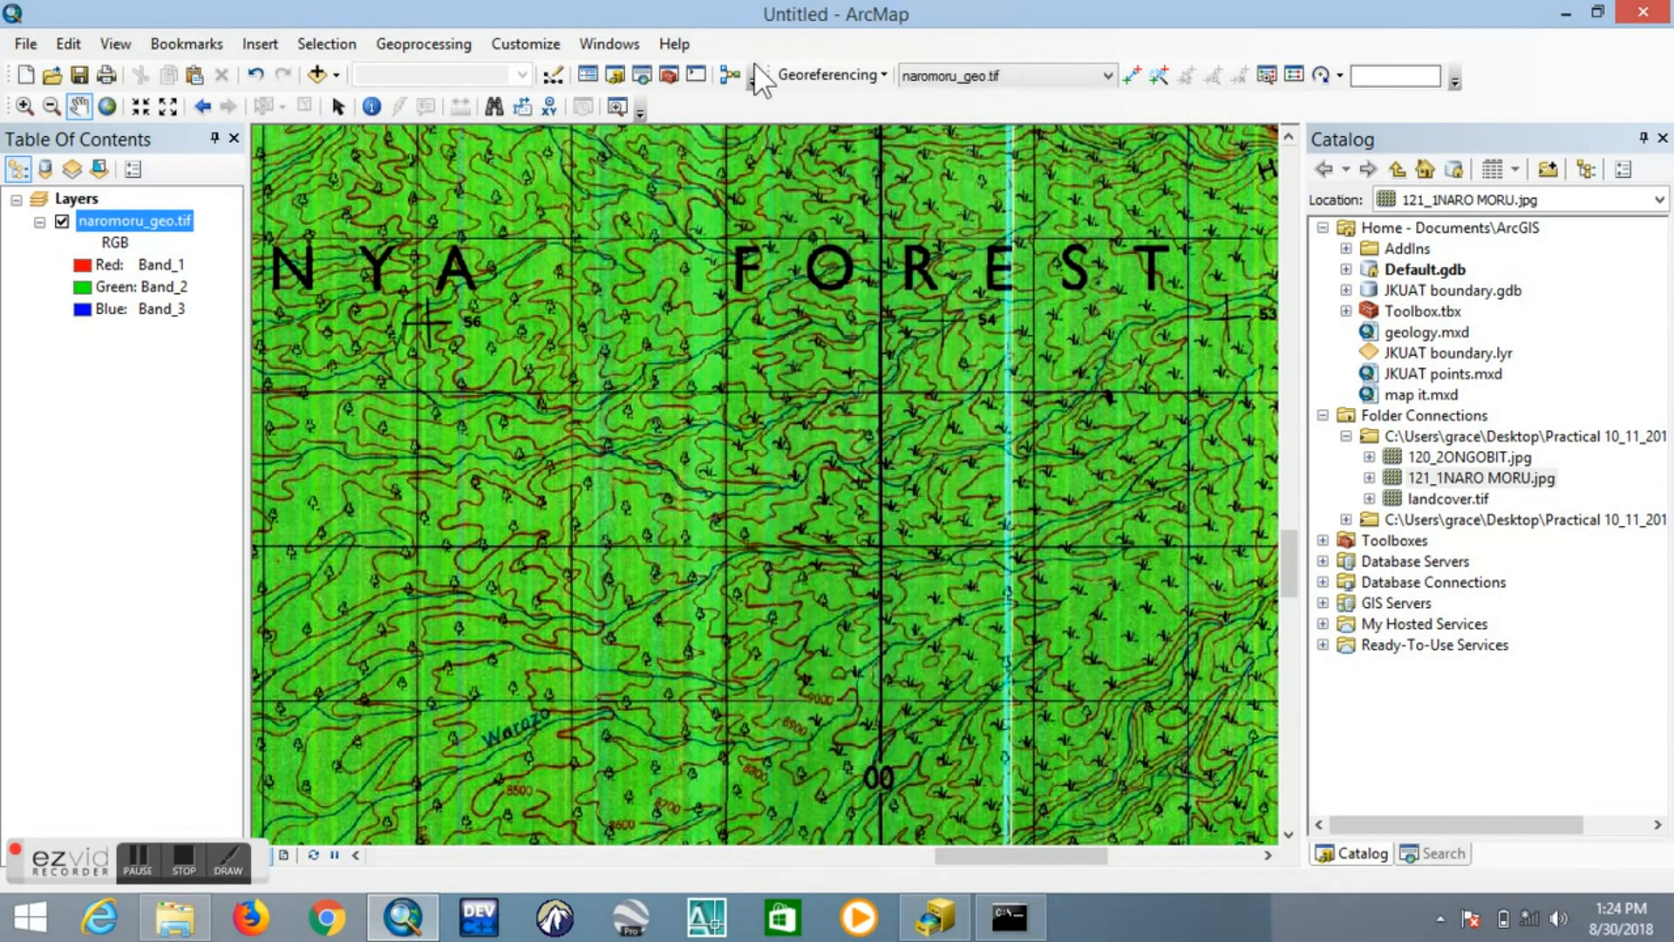
# Open the Project Raster tool from the raster projections and transformations in Data Management Tools, and choose naromoru_geo.tif as the input raster
pyautogui.click(669, 76)
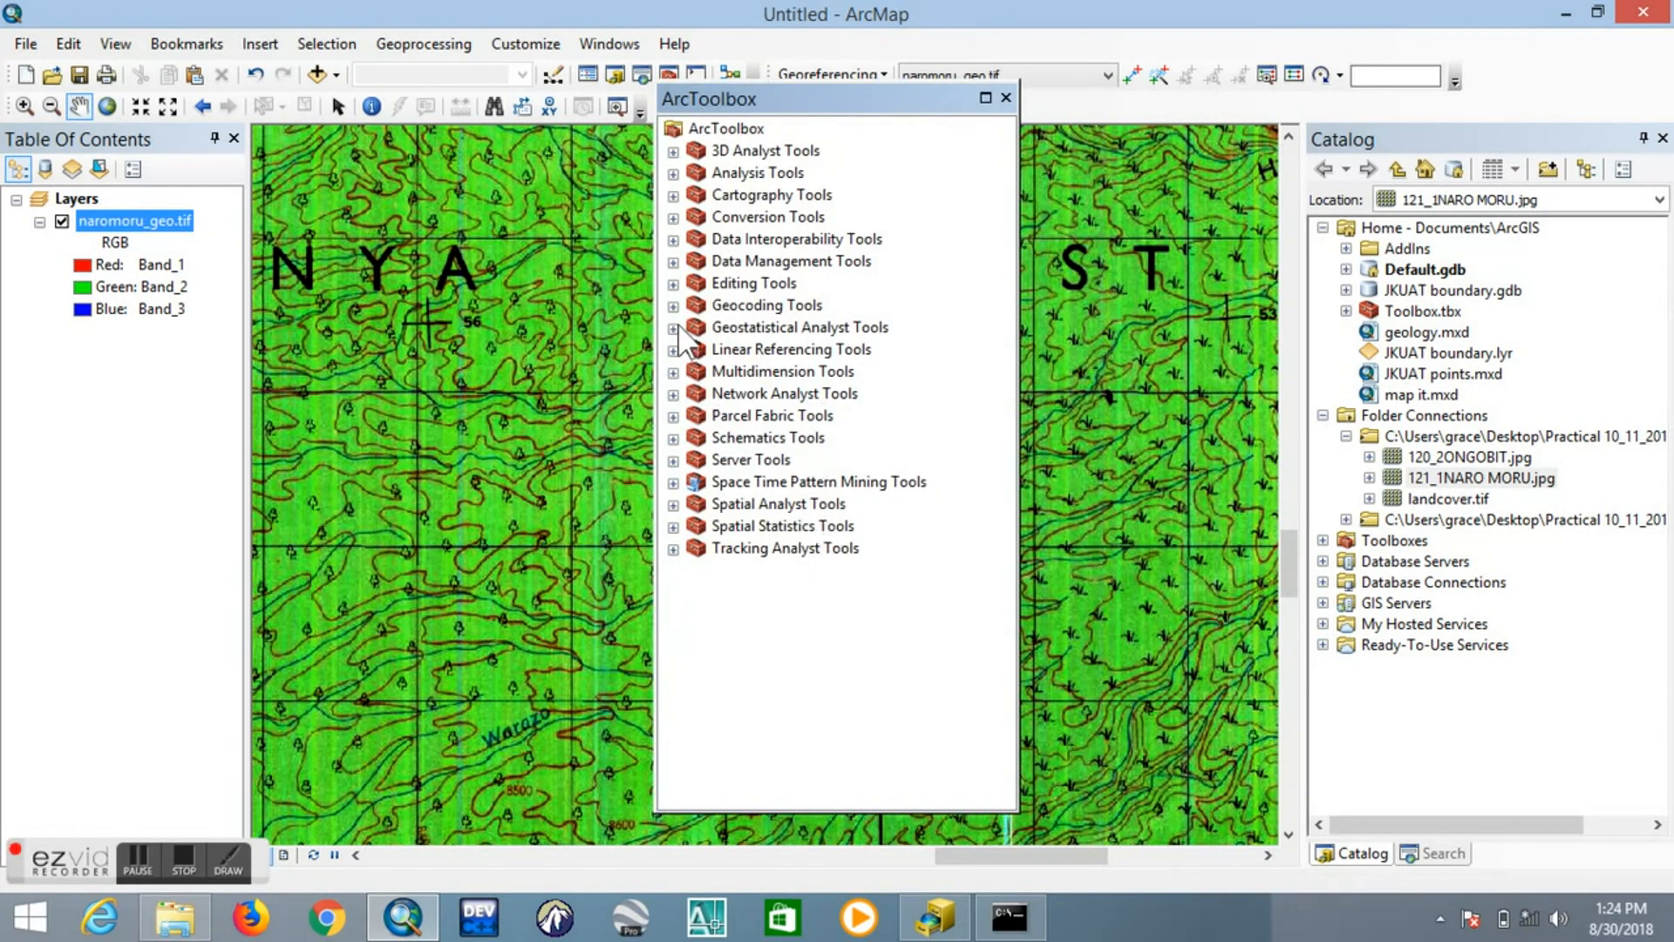
pyautogui.click(673, 262)
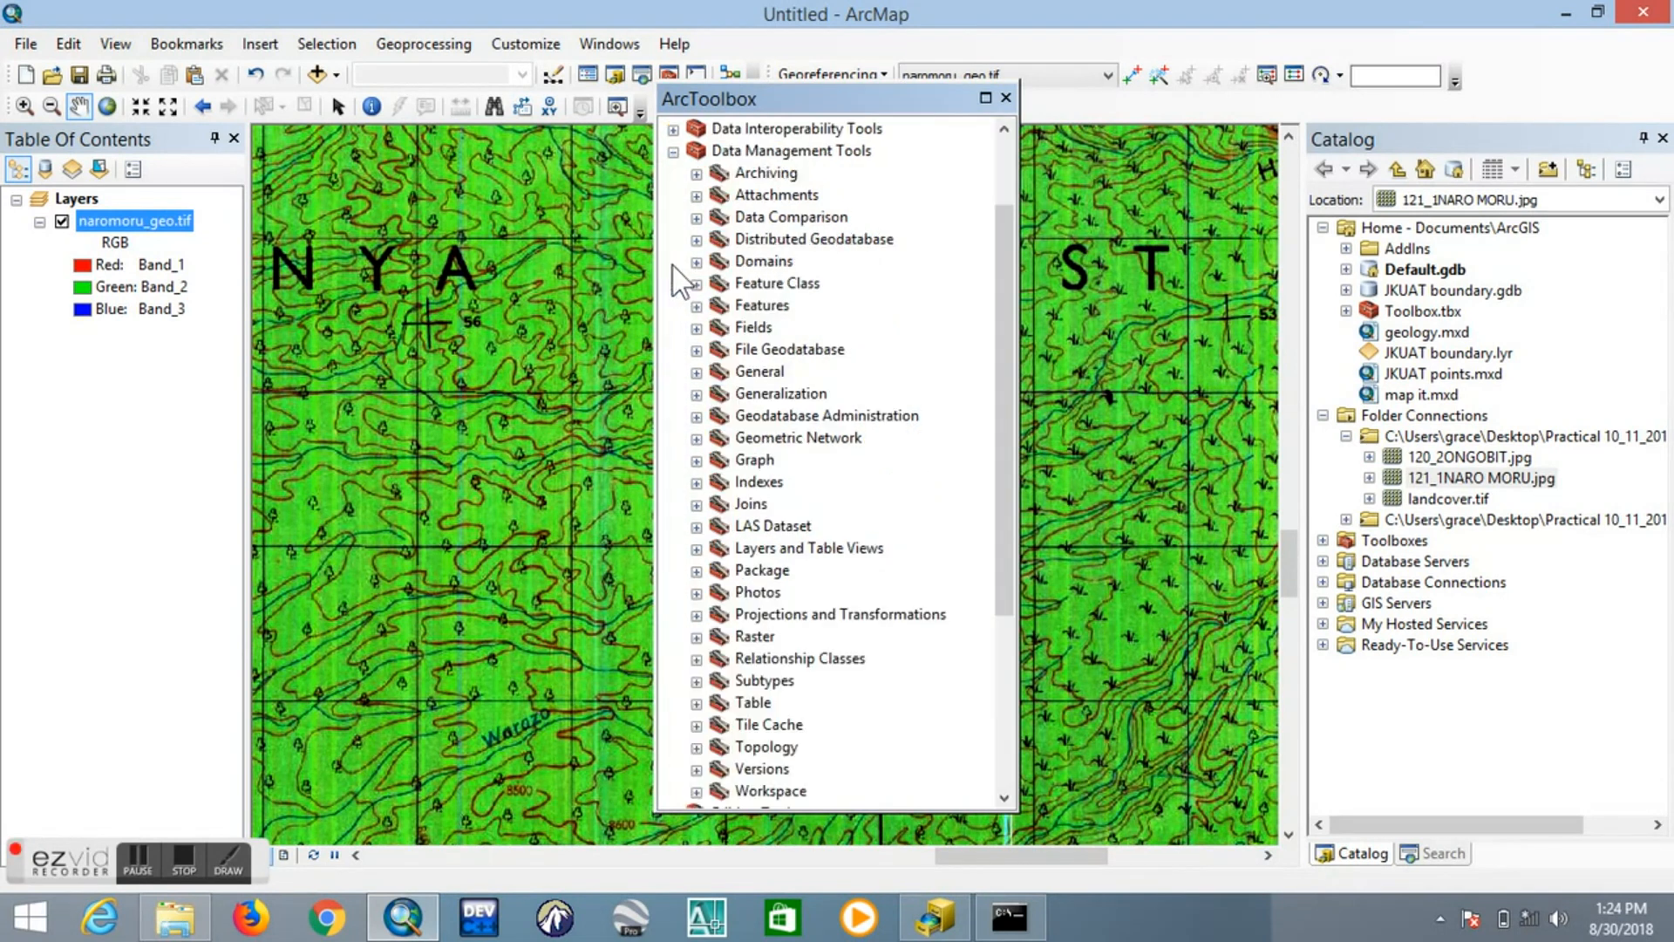
pyautogui.scroll(2, 766, 409)
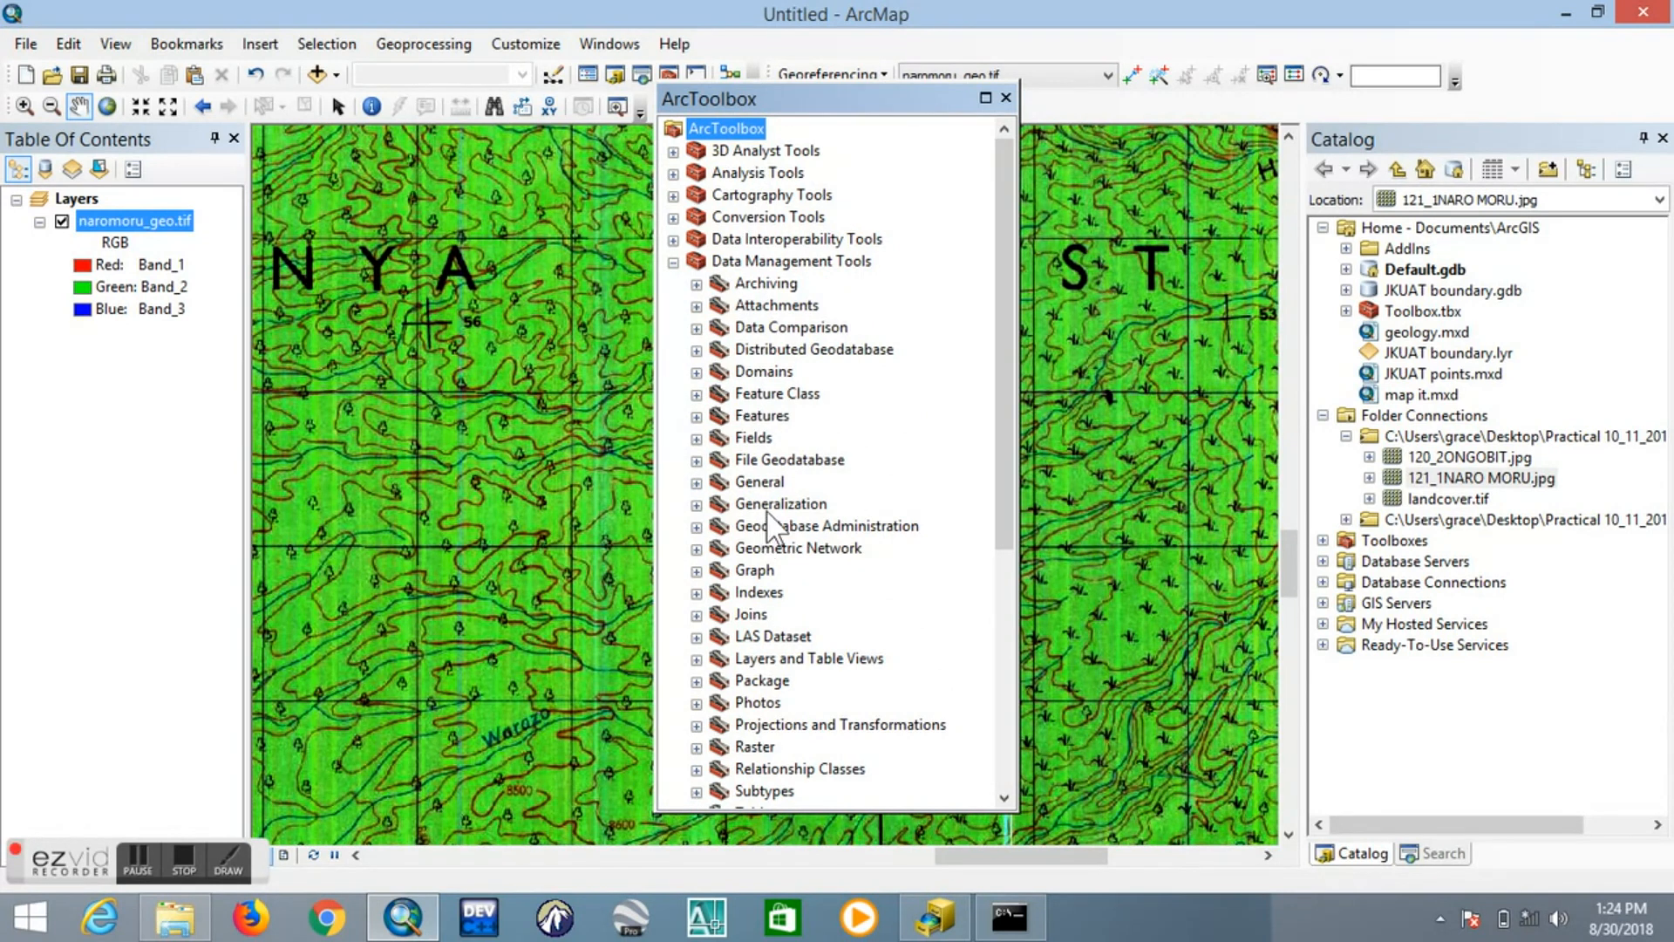
pyautogui.scroll(-6, 767, 523)
pyautogui.scroll(3, 772, 527)
pyautogui.scroll(-3, 771, 527)
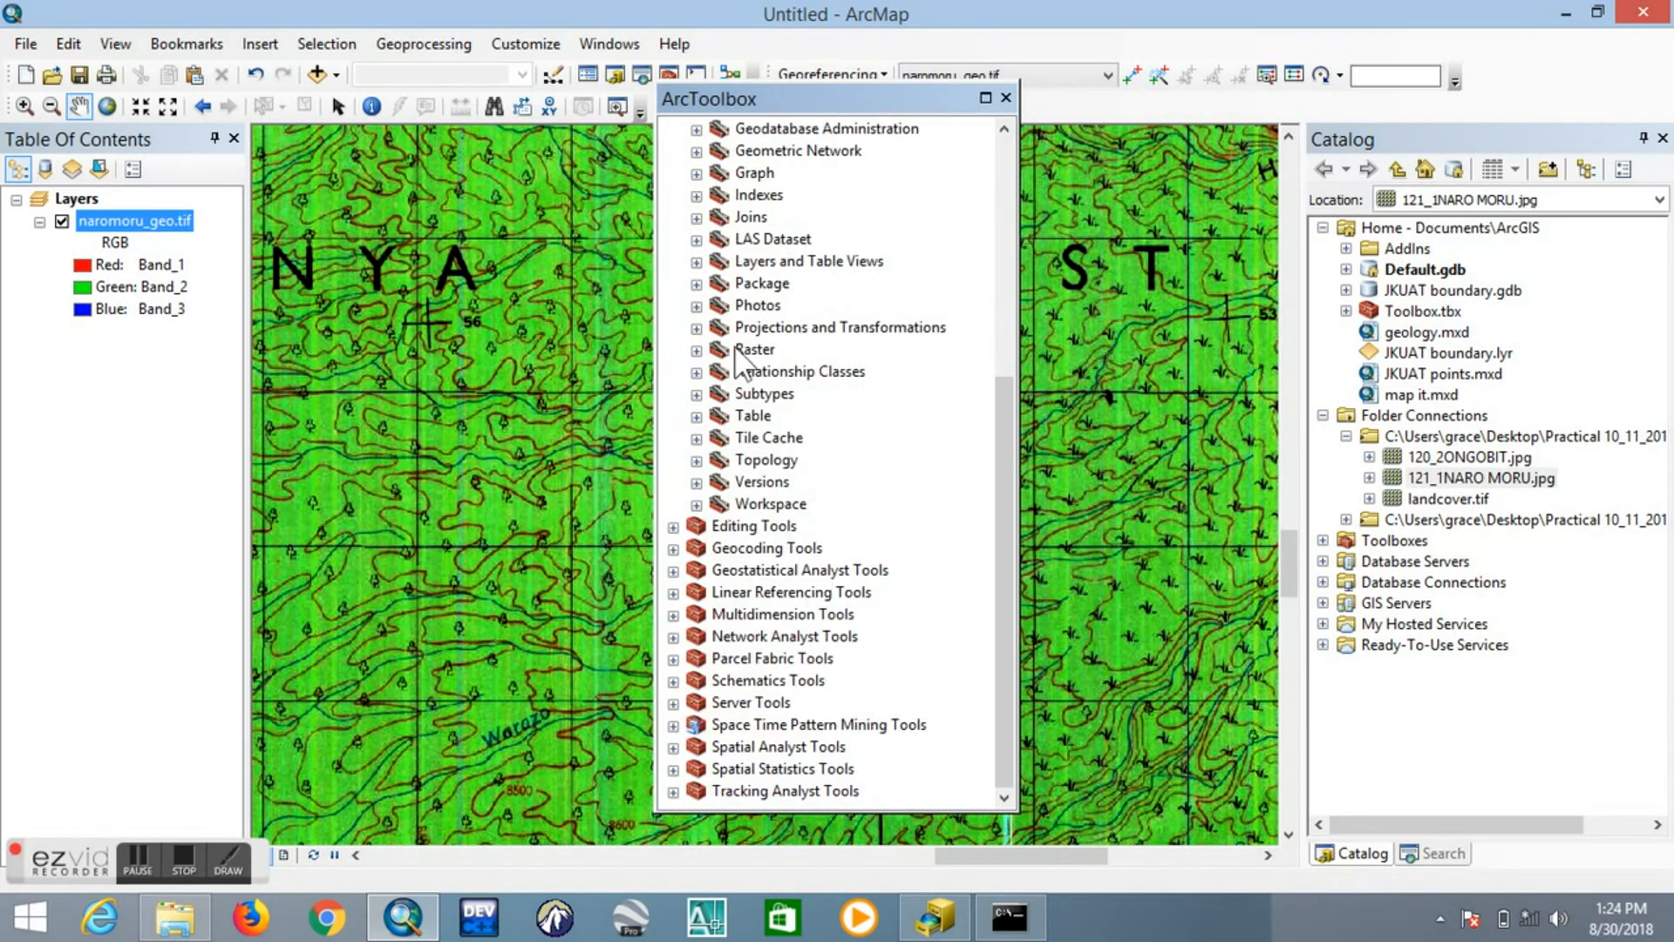
pyautogui.click(697, 328)
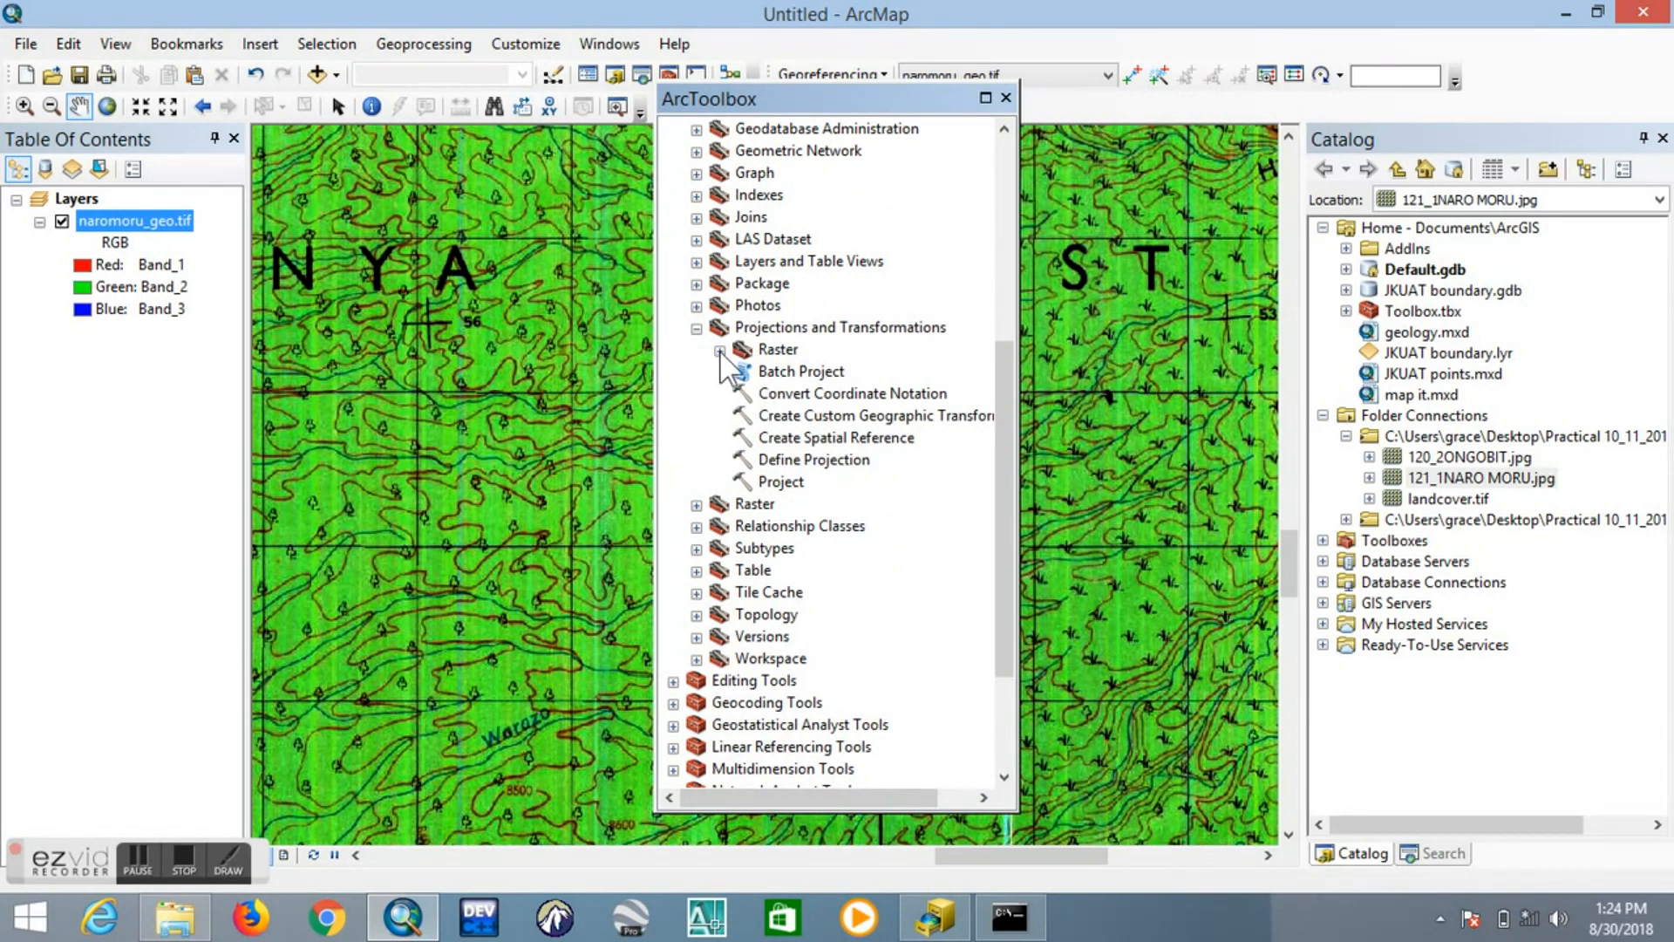
pyautogui.click(719, 349)
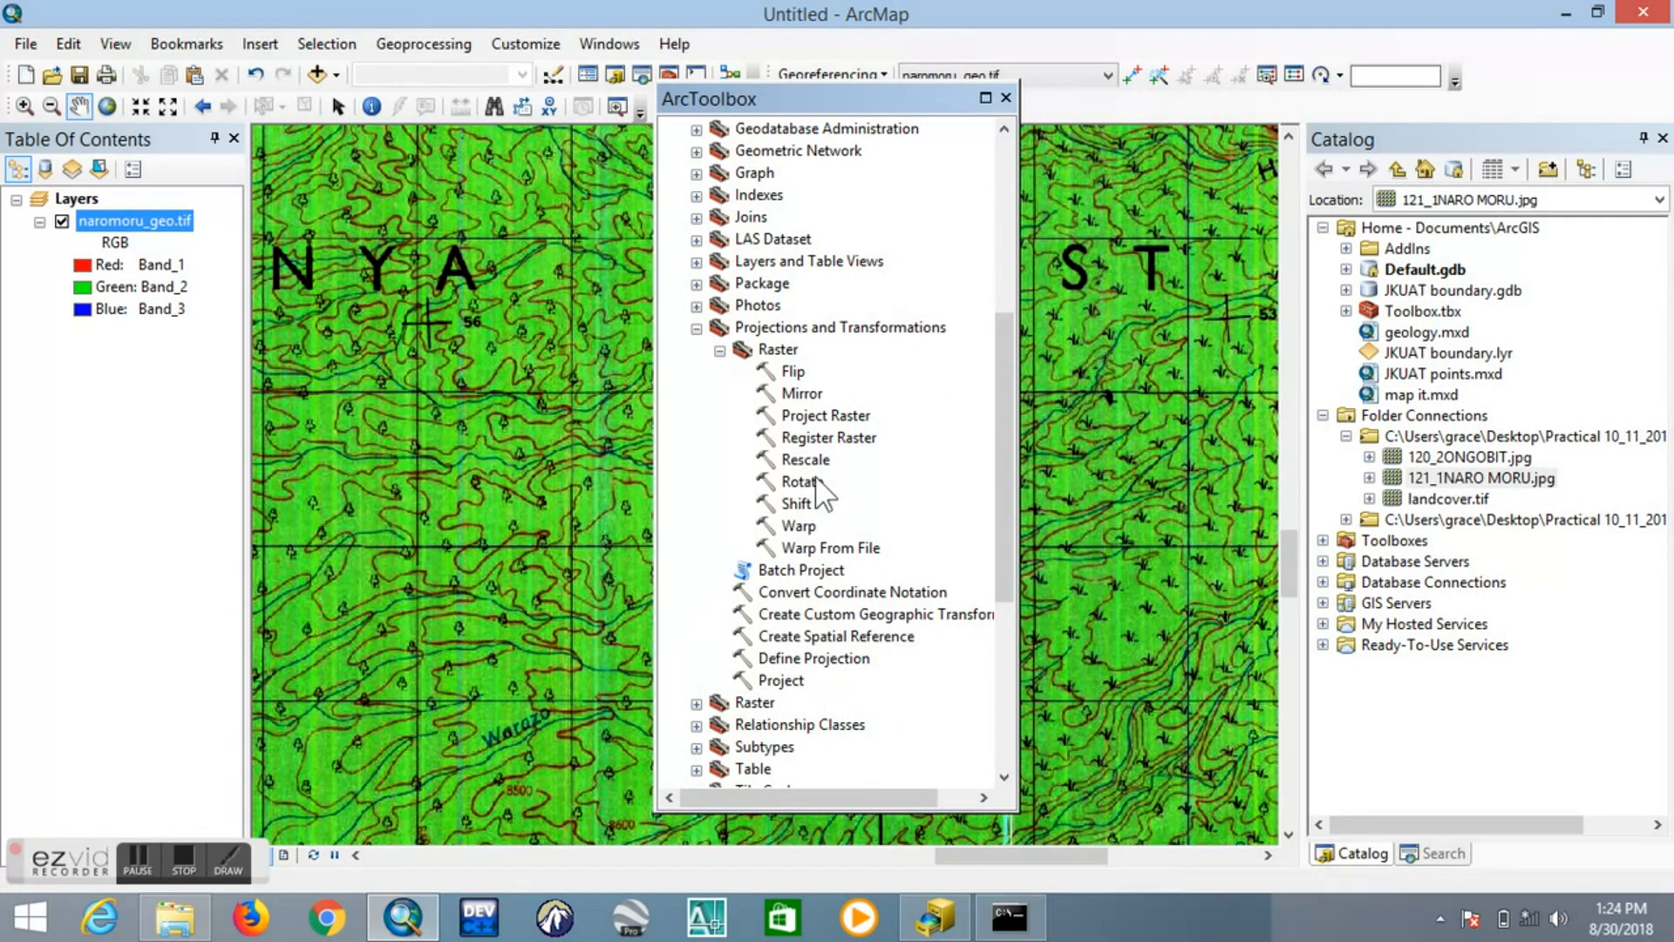
pyautogui.click(824, 417)
pyautogui.doubleClick(823, 416)
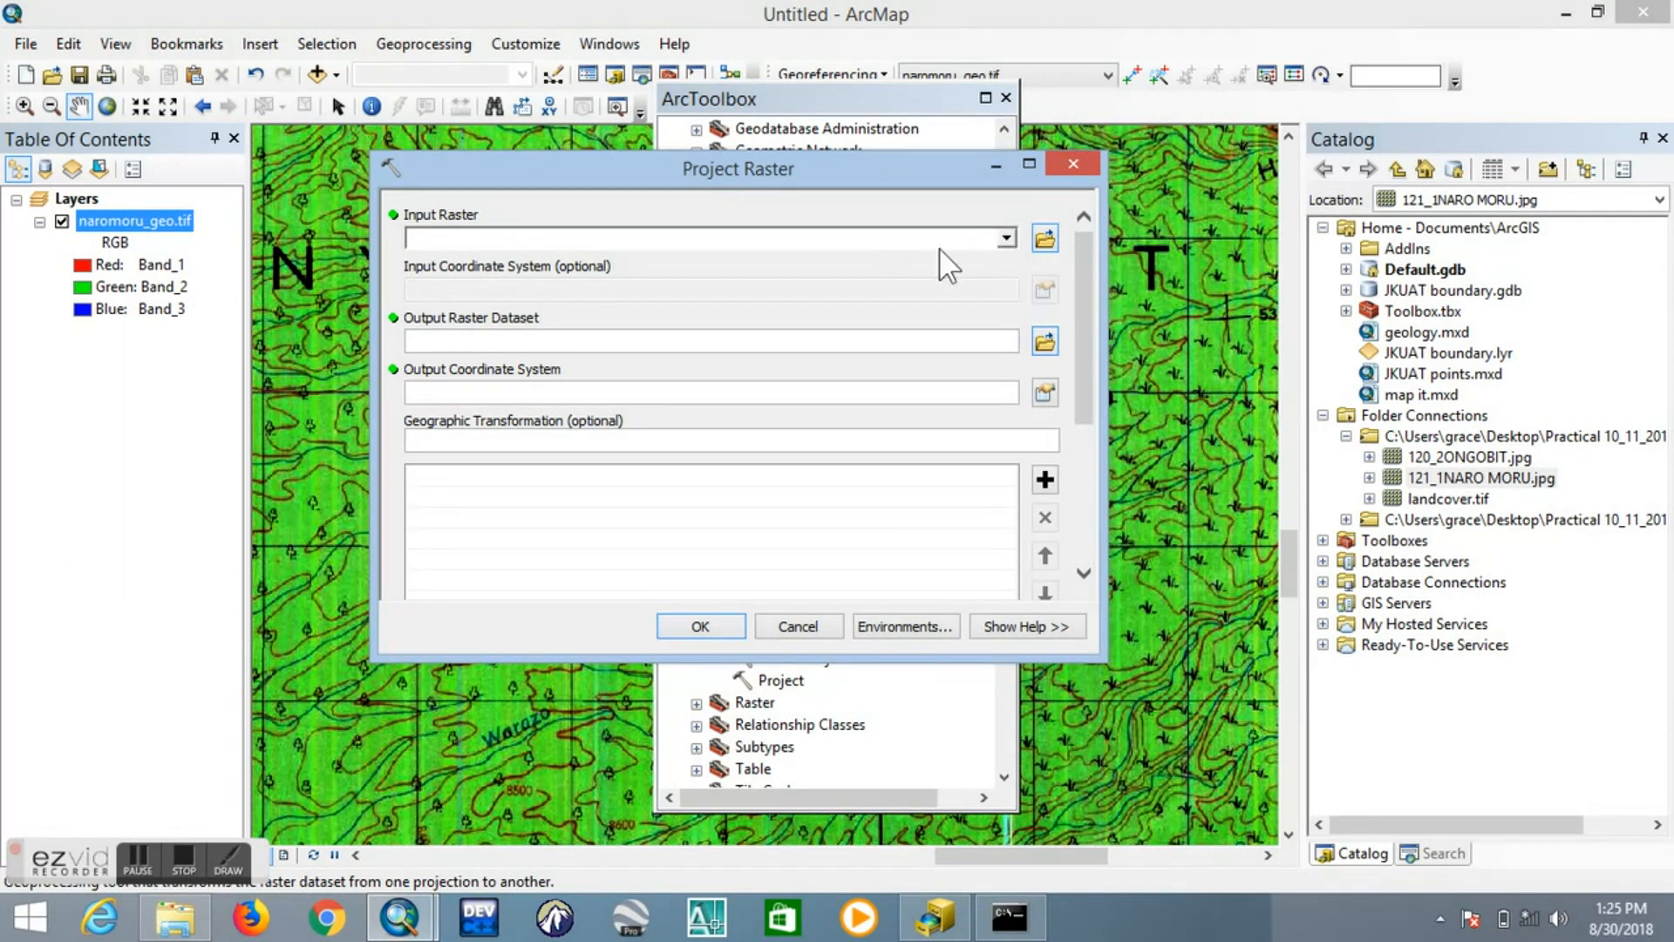
pyautogui.click(1007, 241)
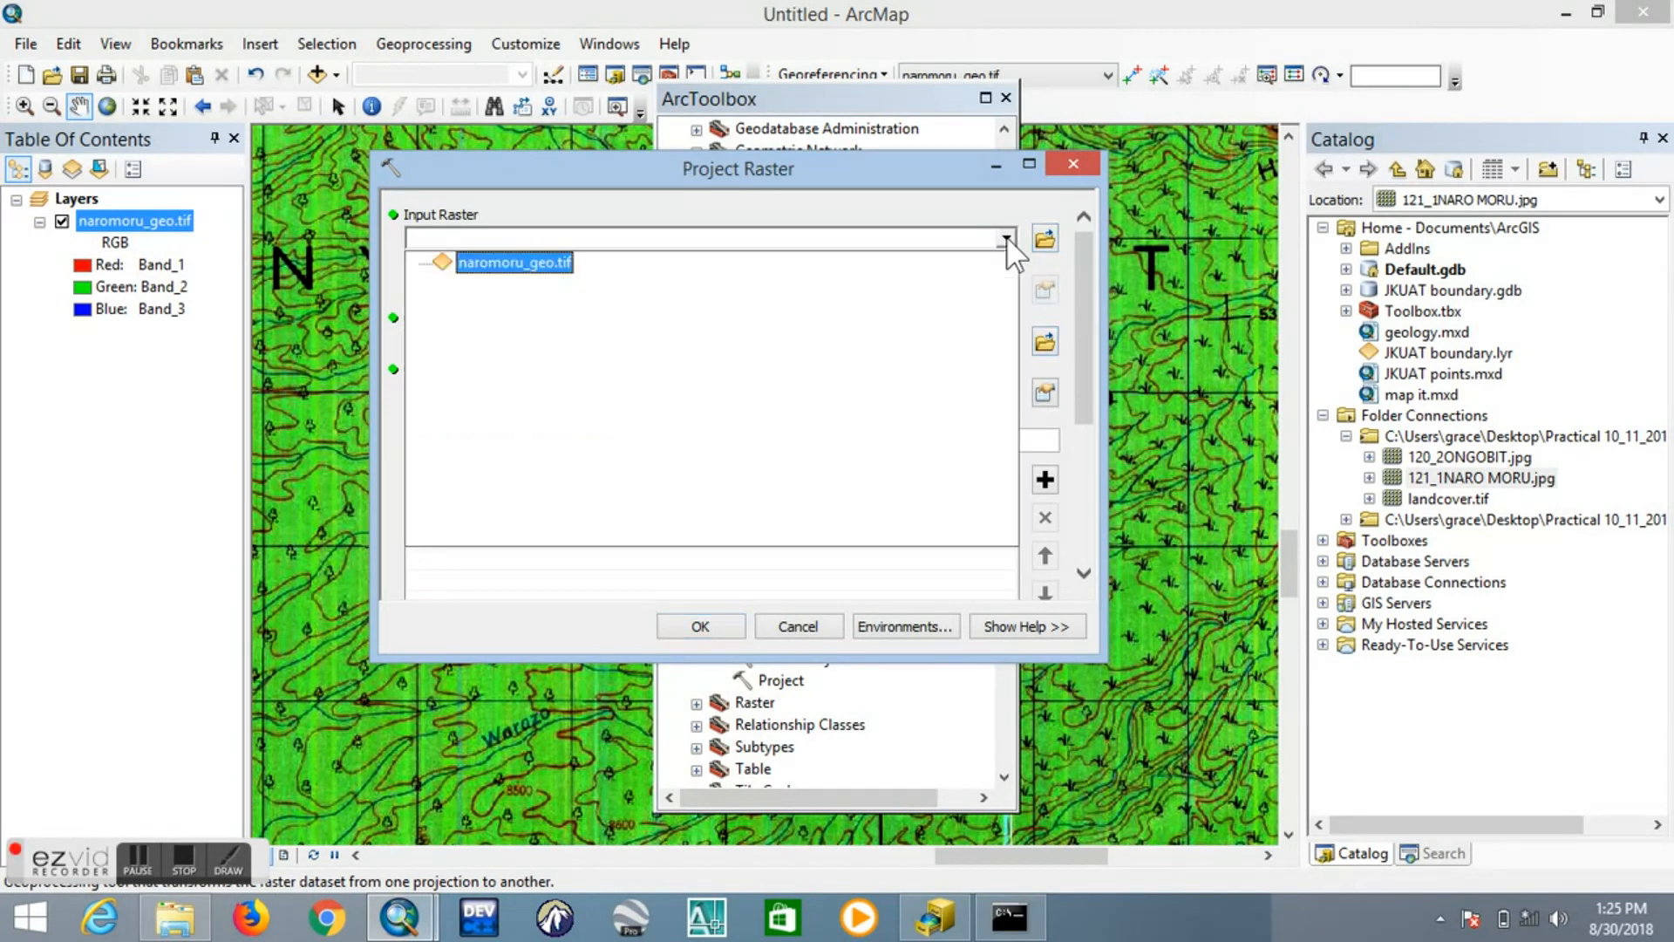
pyautogui.click(549, 269)
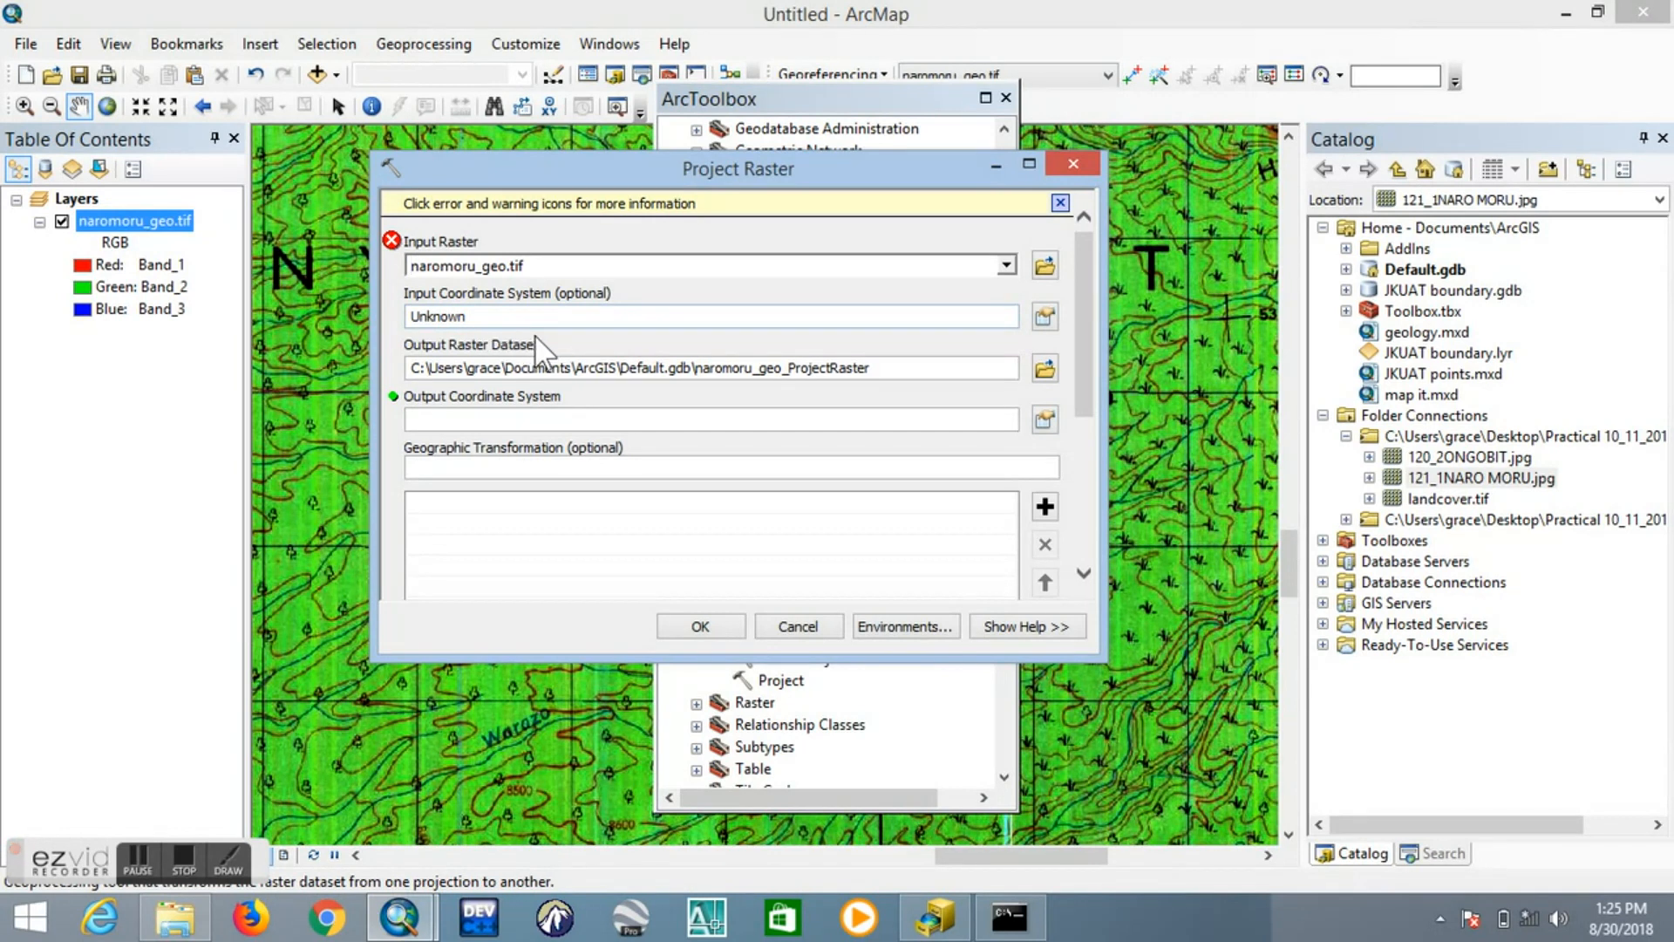
# Set the input coordinate system to the projected system Arc 1960 UTM Zone 37N, found among the African UTM zones
pyautogui.click(1045, 317)
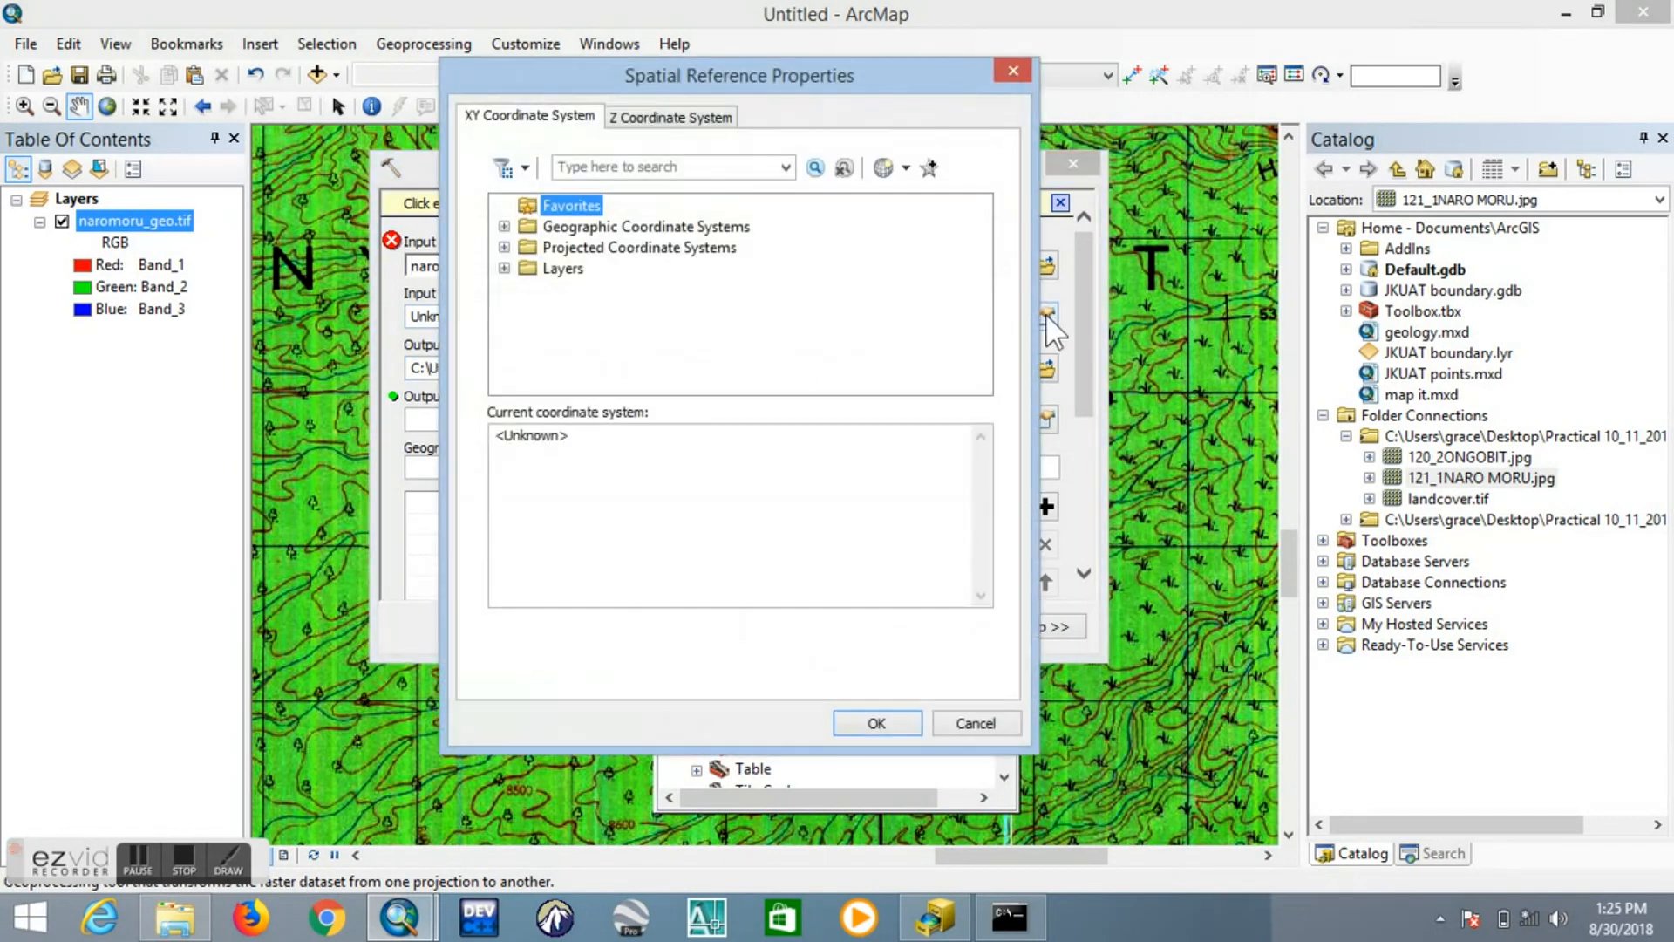
pyautogui.click(504, 247)
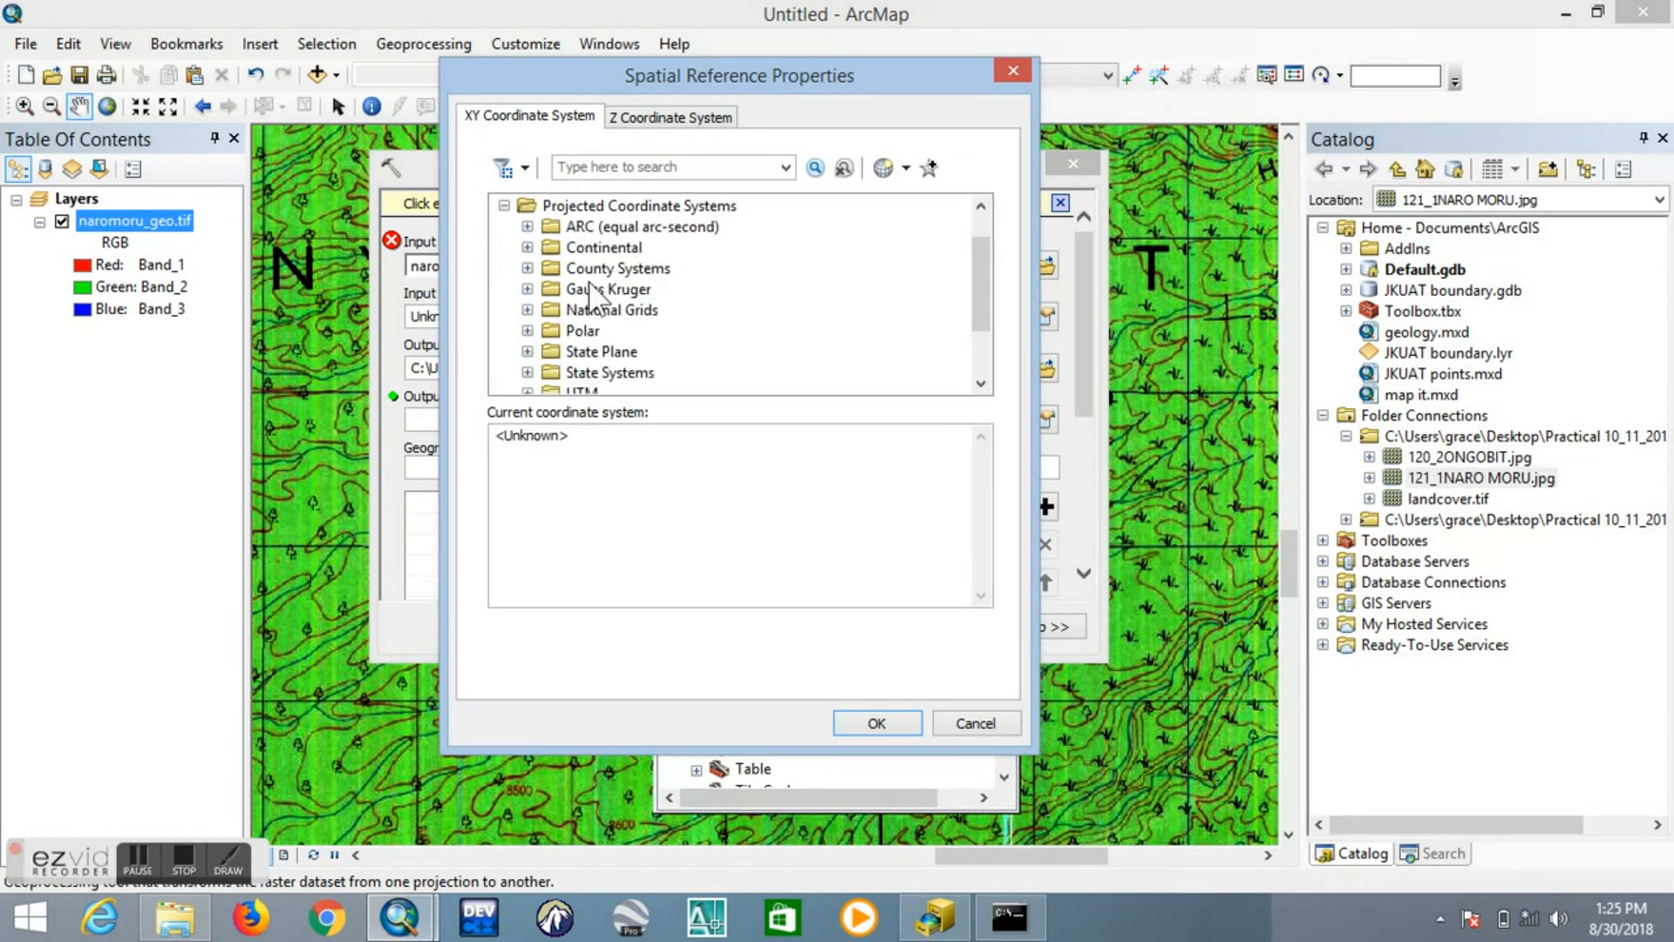
pyautogui.scroll(-2, 589, 288)
pyautogui.click(528, 310)
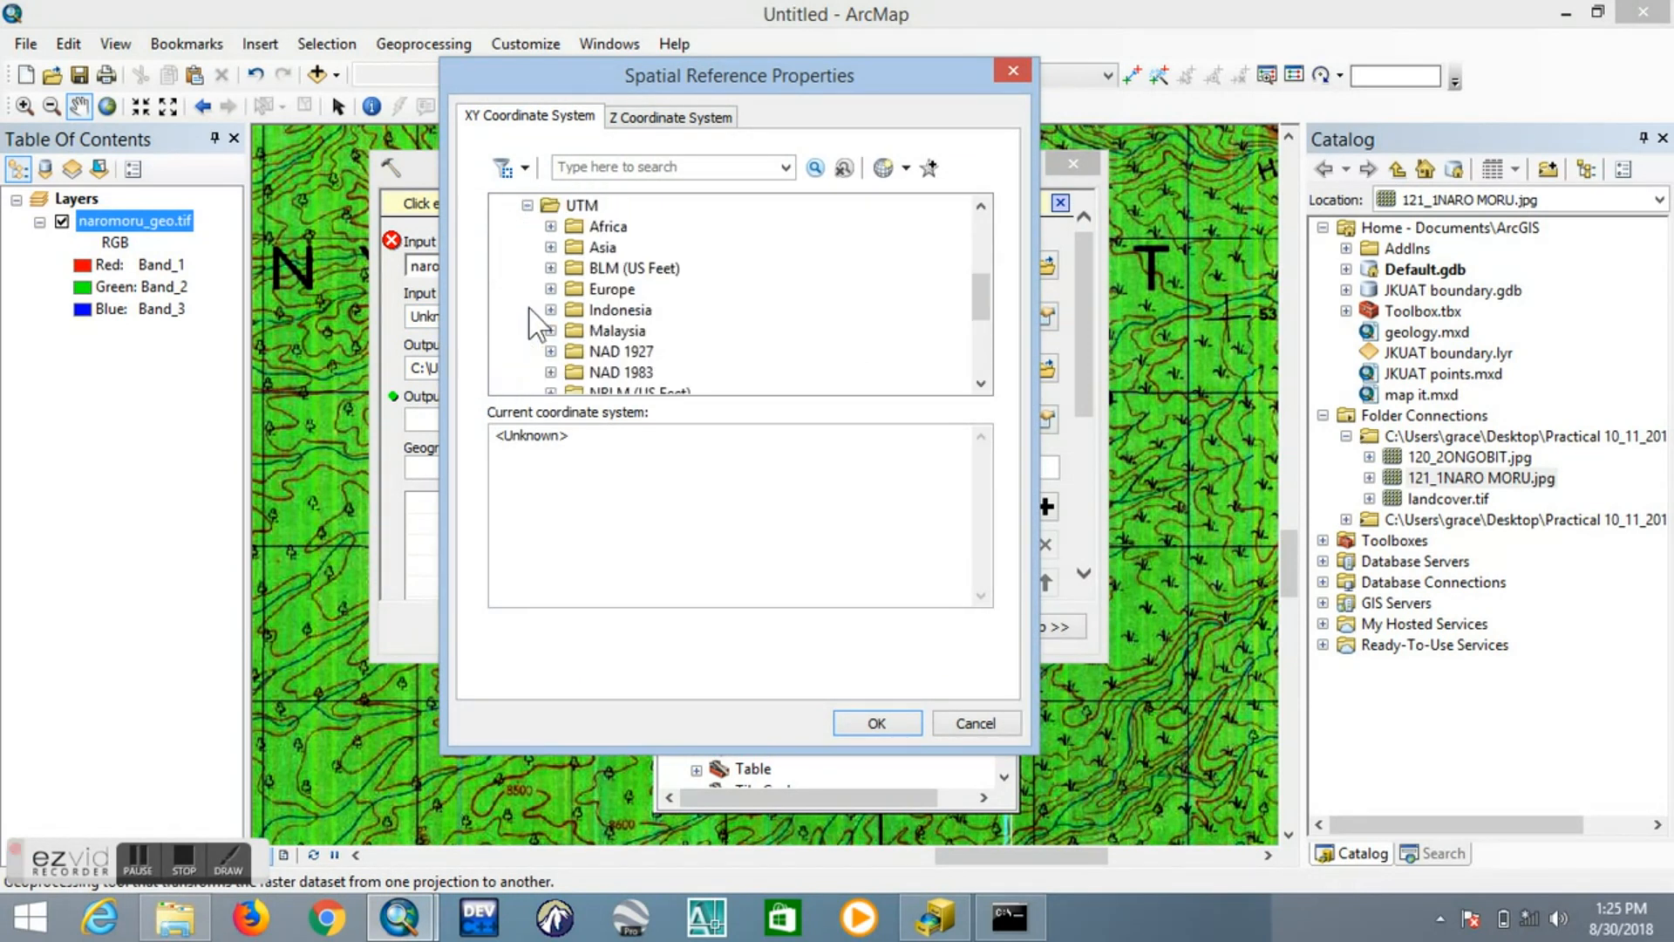
pyautogui.click(551, 226)
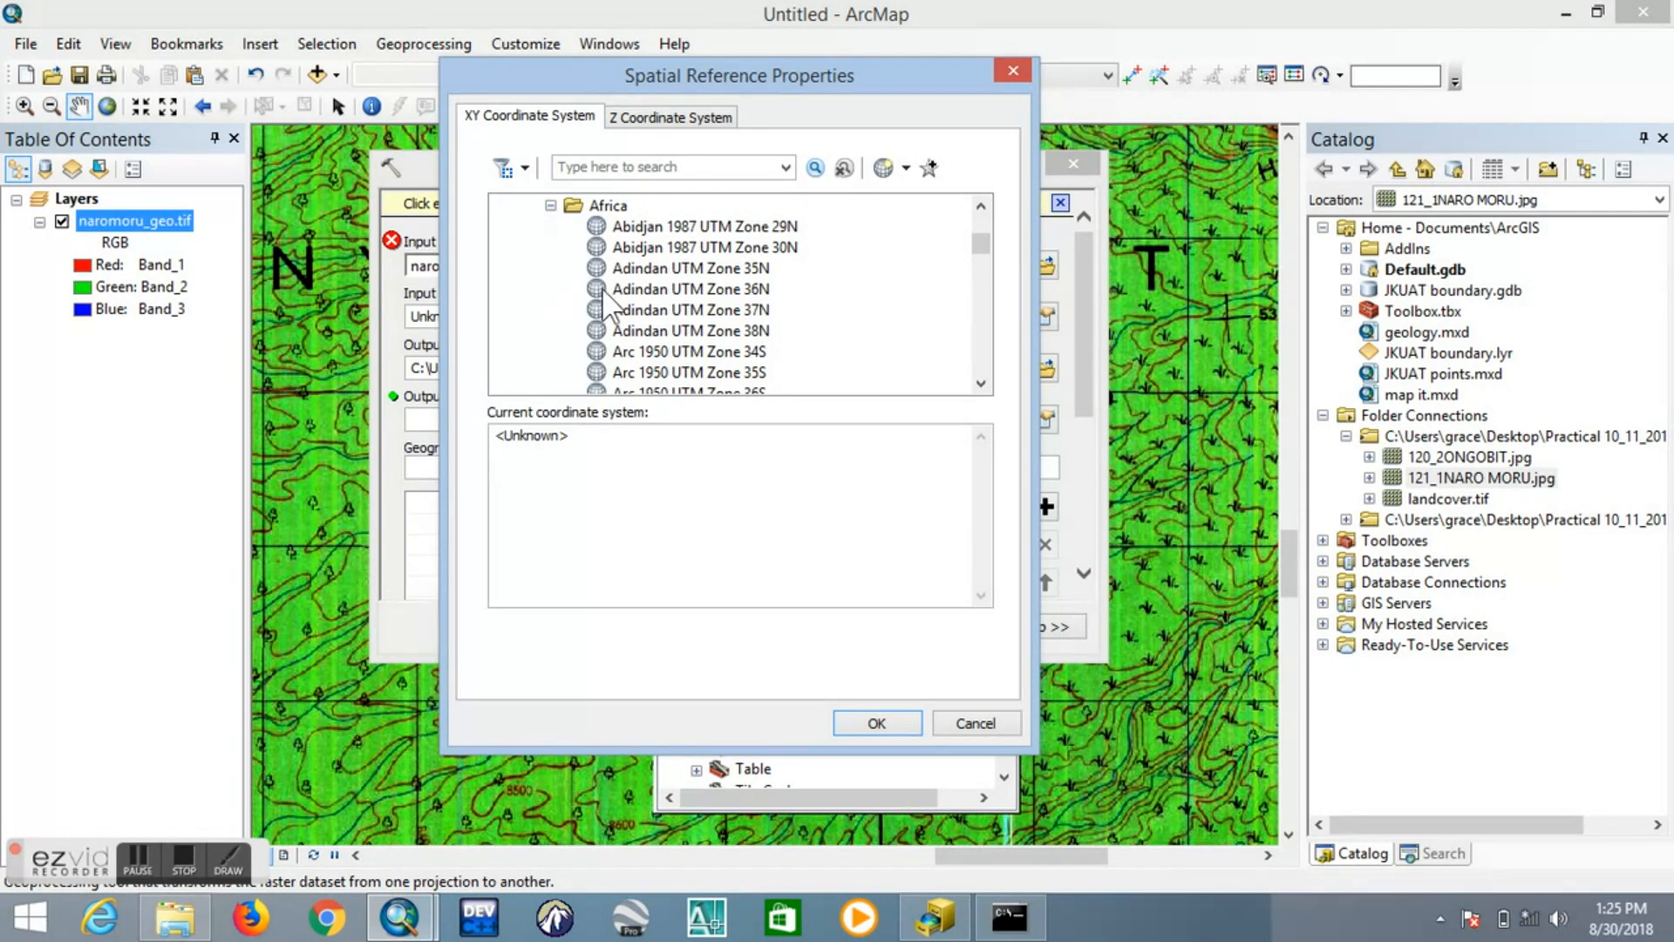
pyautogui.scroll(4, 604, 301)
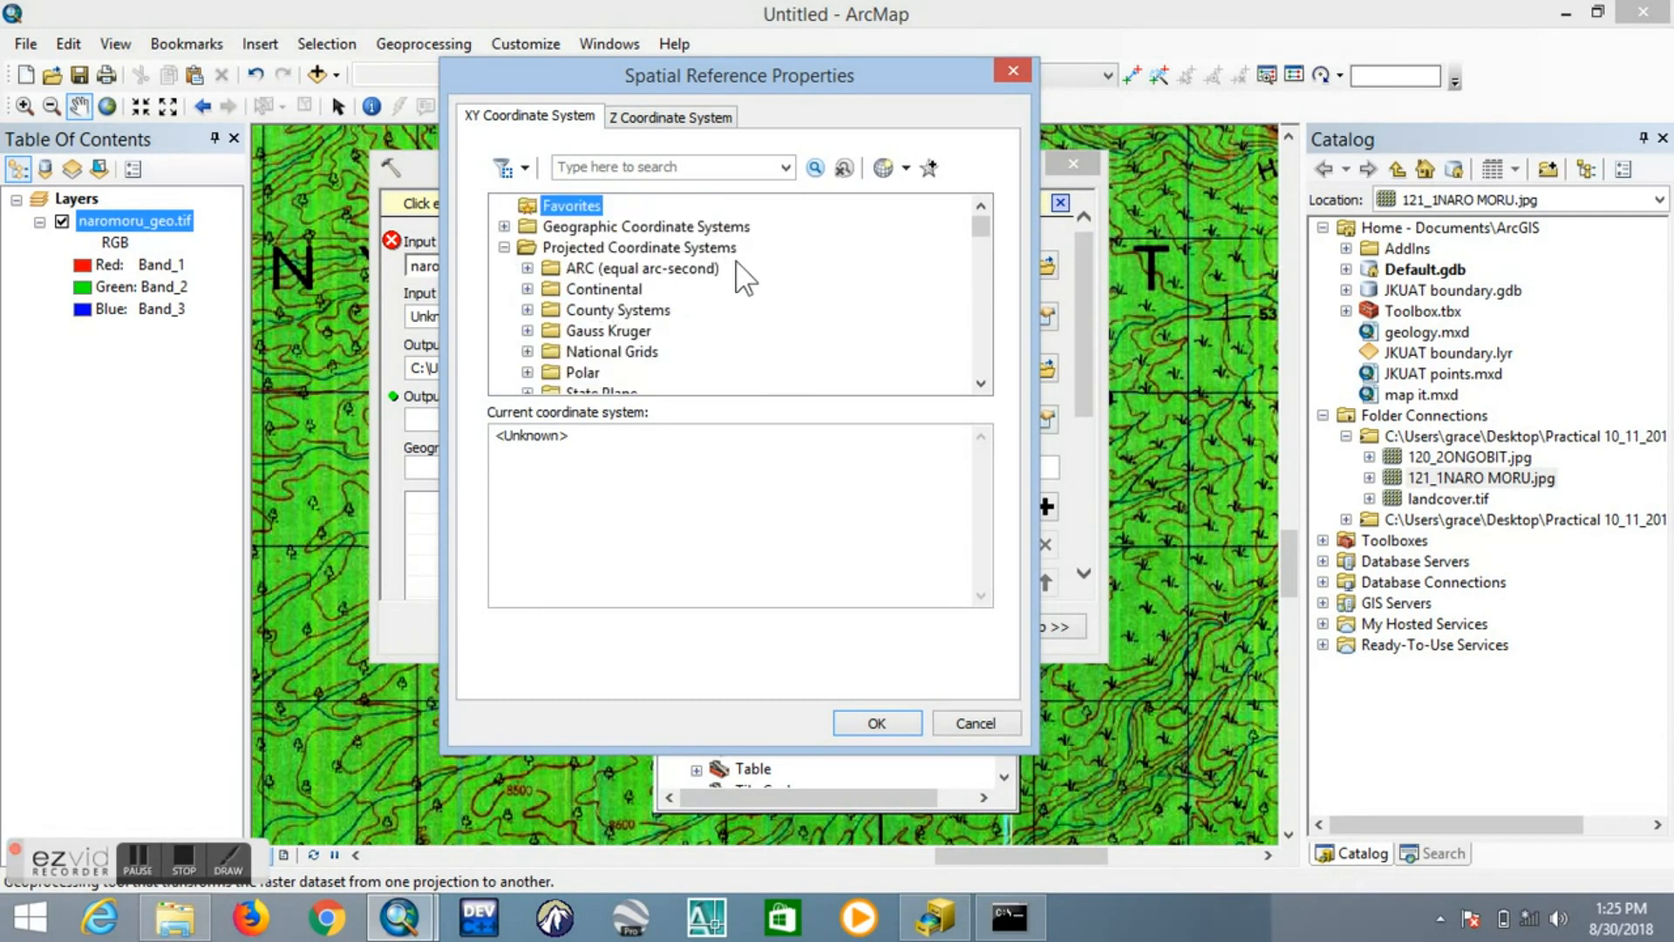
pyautogui.scroll(-3, 759, 292)
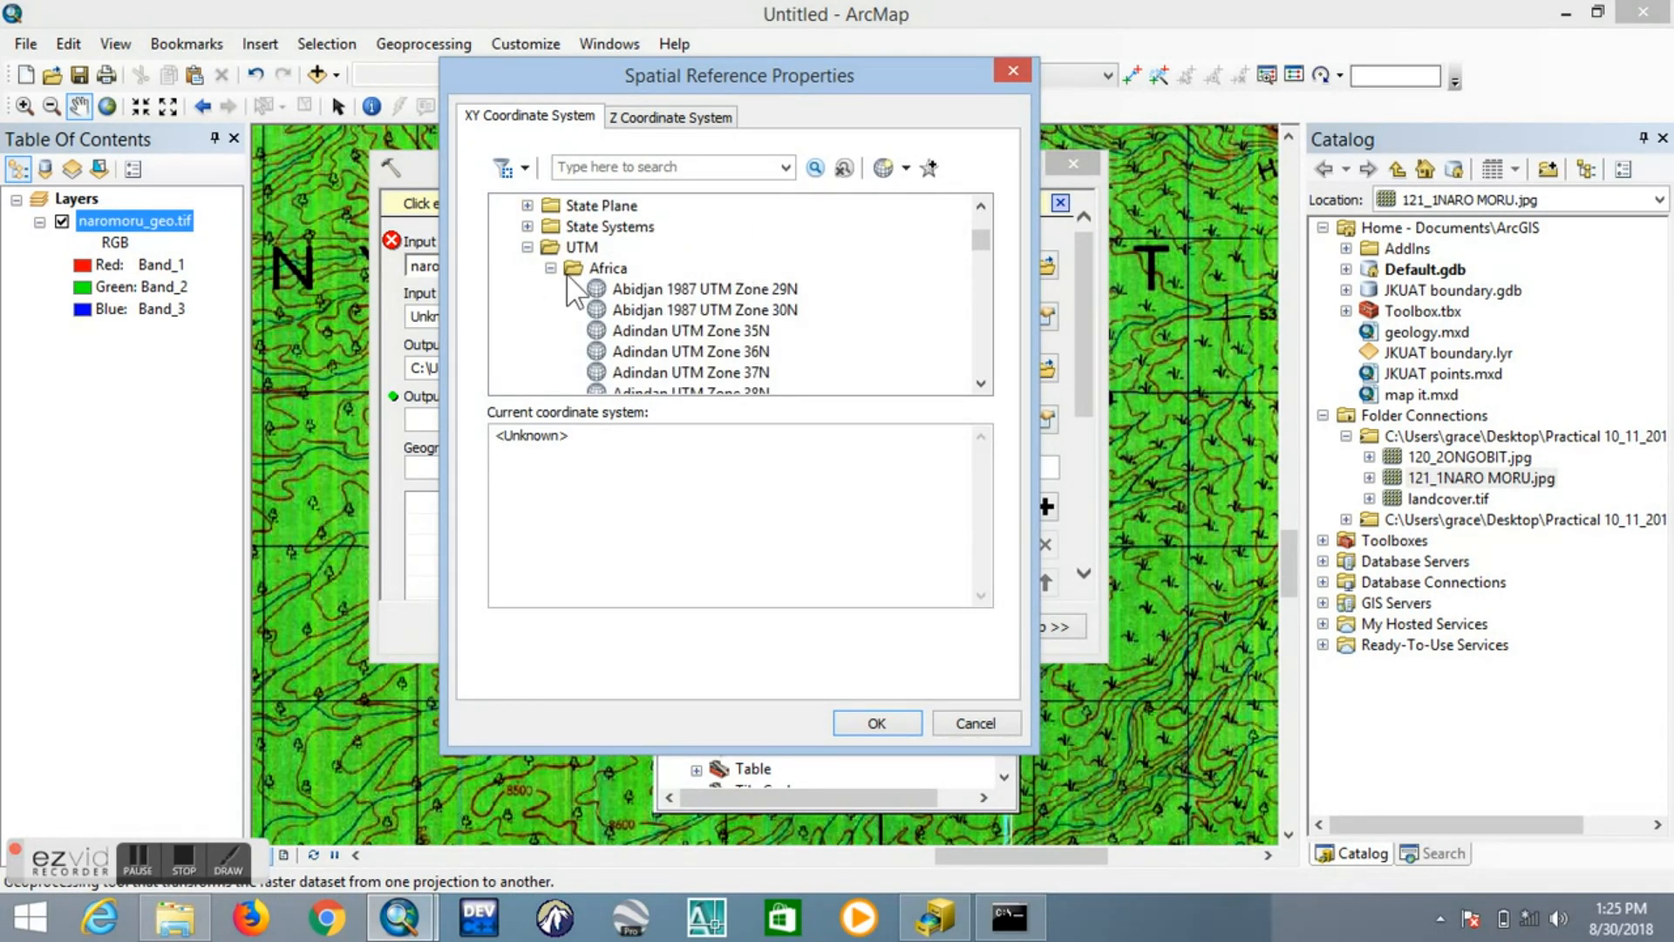
pyautogui.scroll(-5, 628, 301)
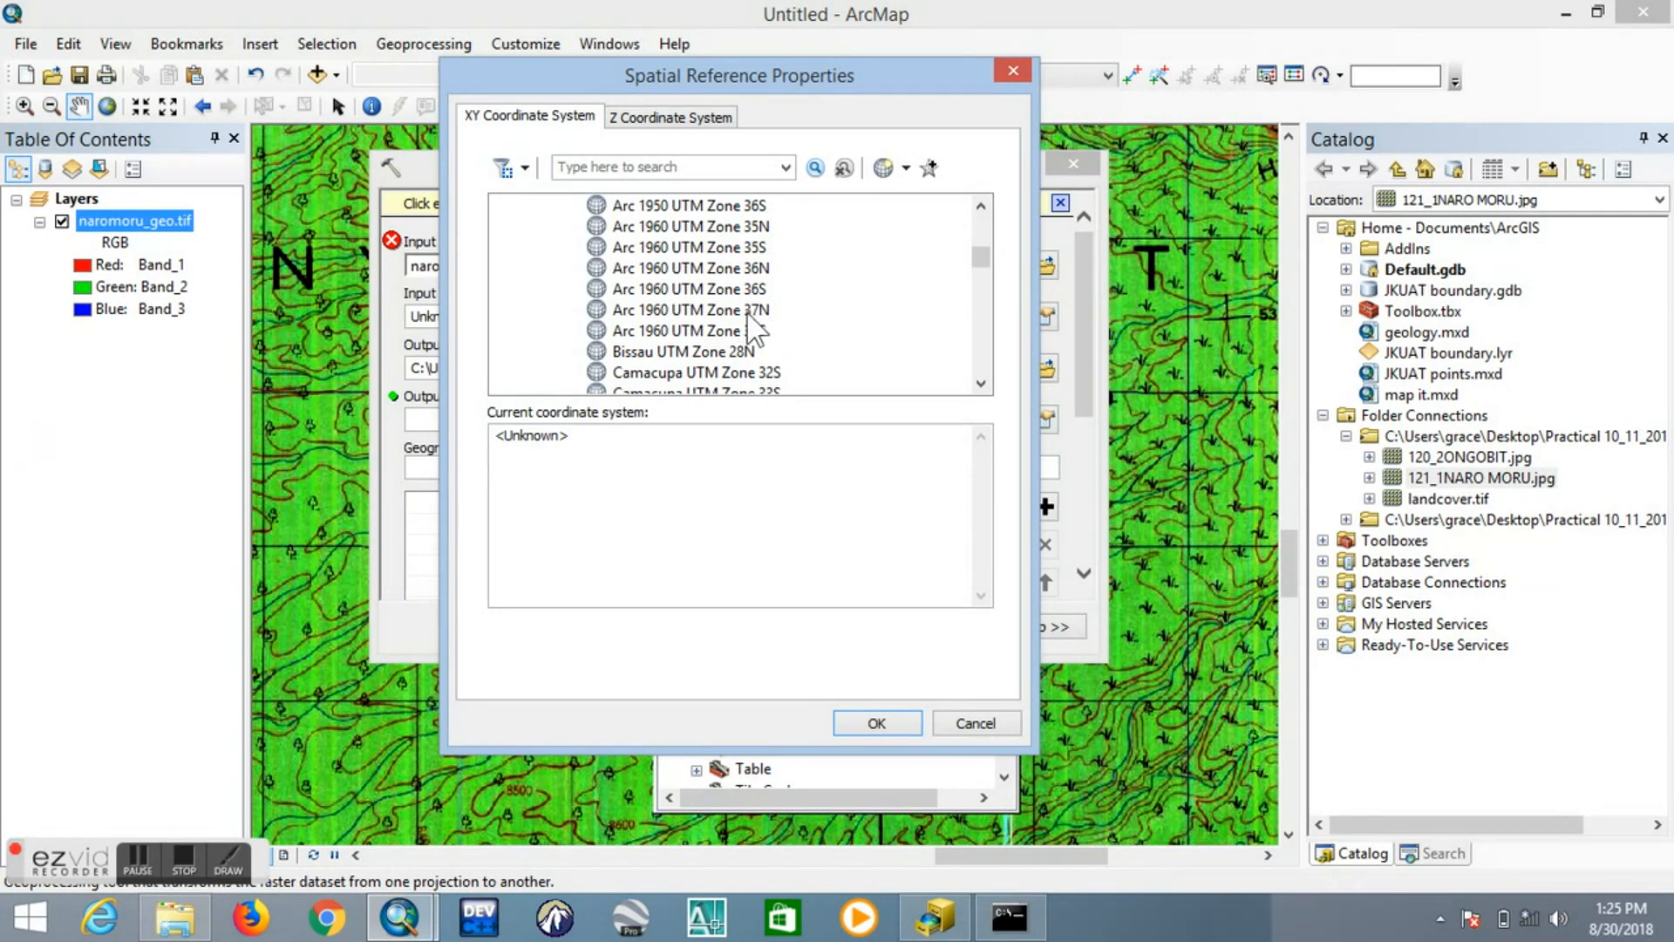
pyautogui.click(755, 313)
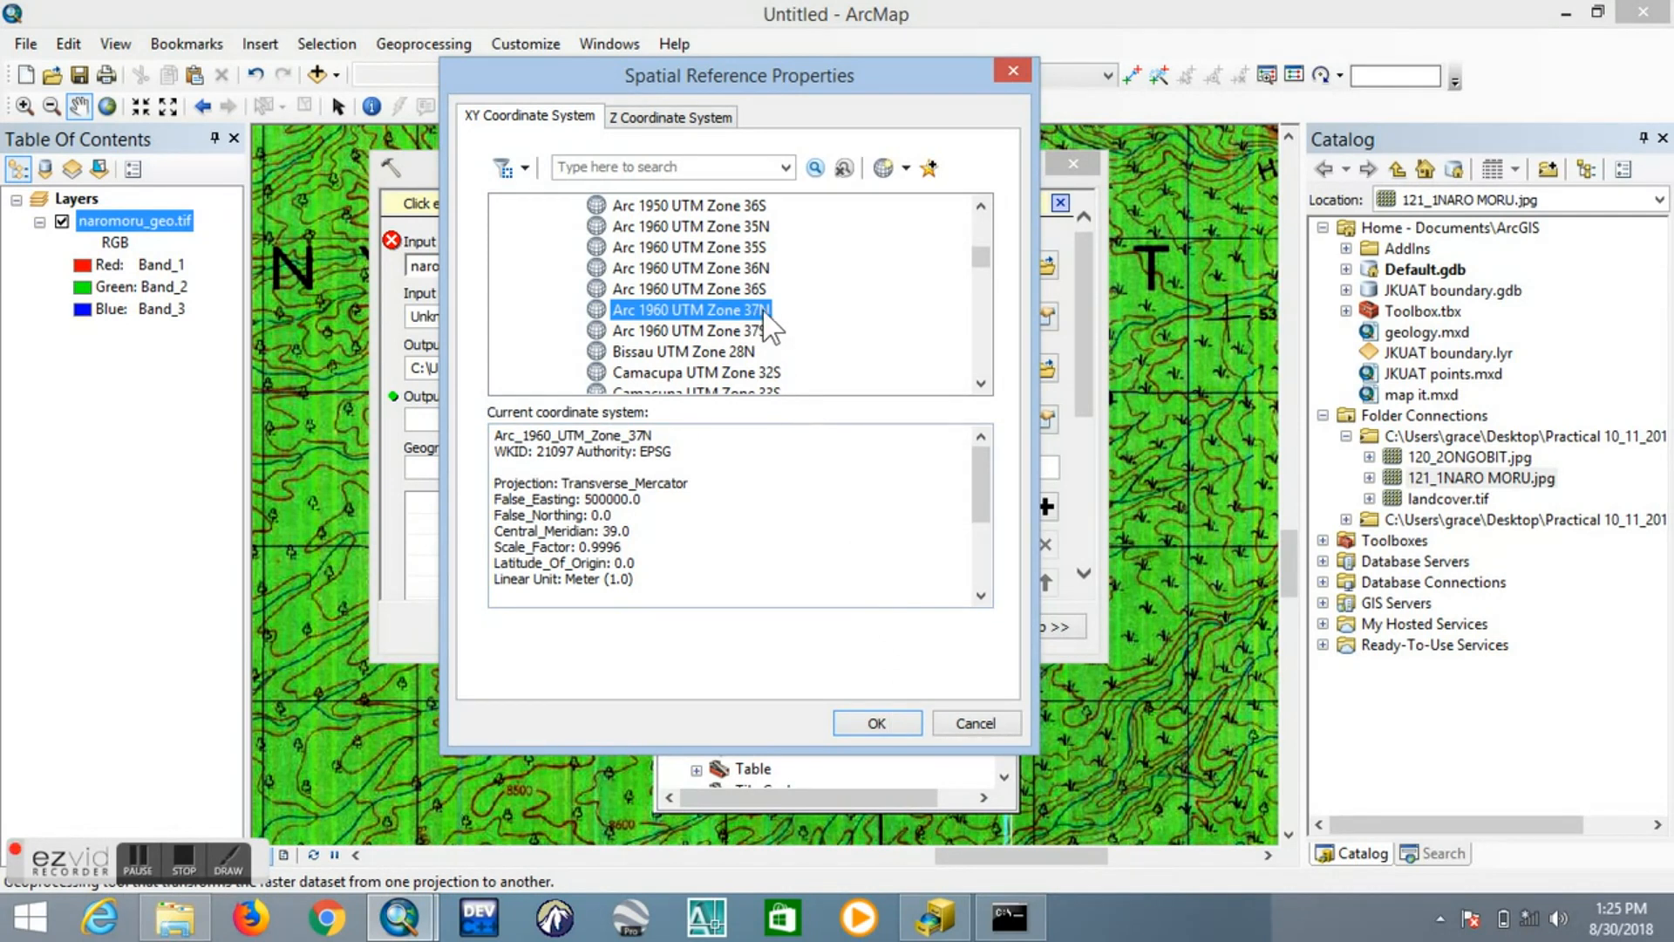
pyautogui.click(879, 725)
# Rename the output raster dataset in Default.gdb as naromoru_geo_project
pyautogui.click(875, 342)
pyautogui.moveTo(877, 341); pyautogui.dragTo(788, 340)
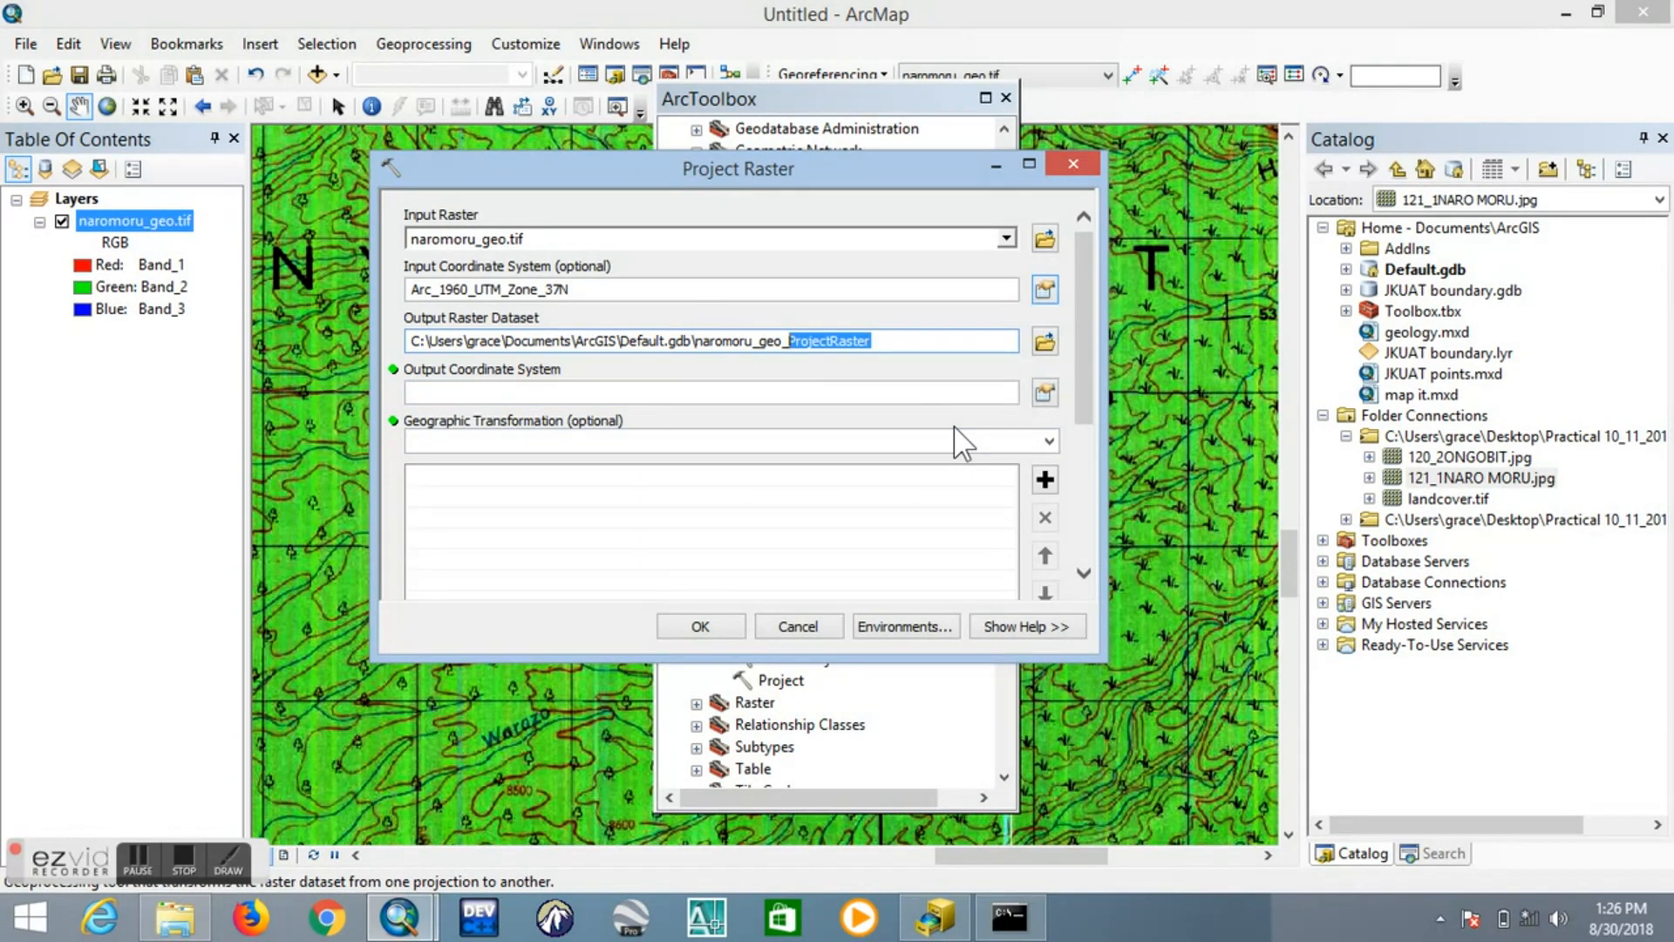
pyautogui.write('p')
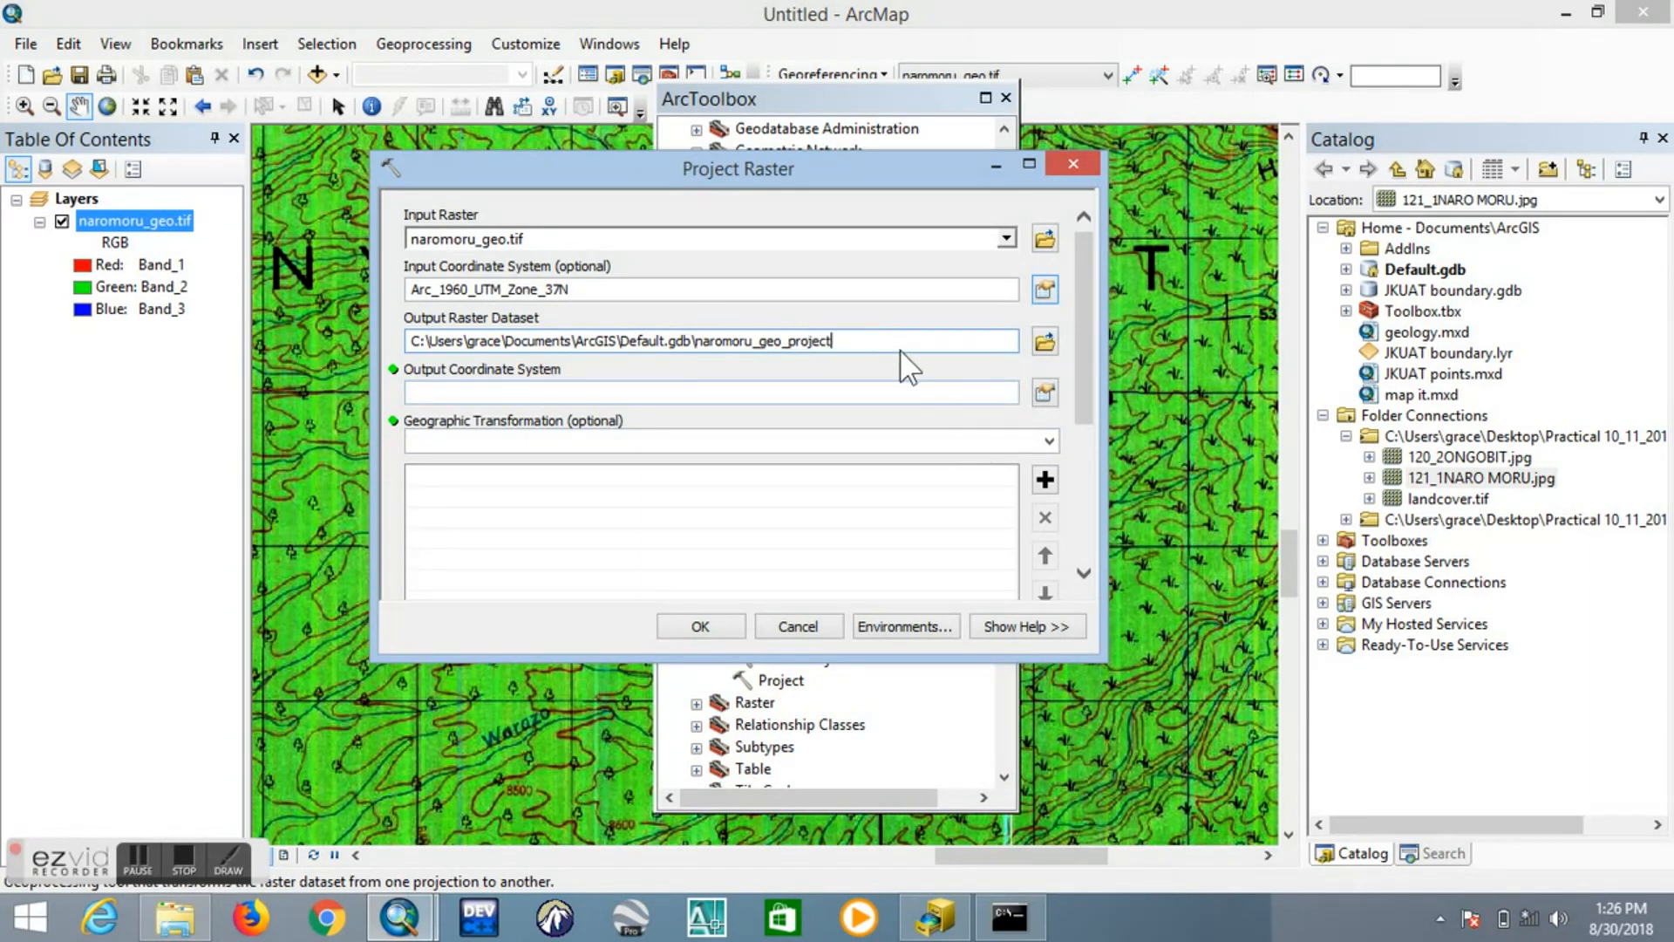
# Browse for the output raster's location and create a new folder named Naro moru in Documents\ArcGIS
pyautogui.click(1045, 341)
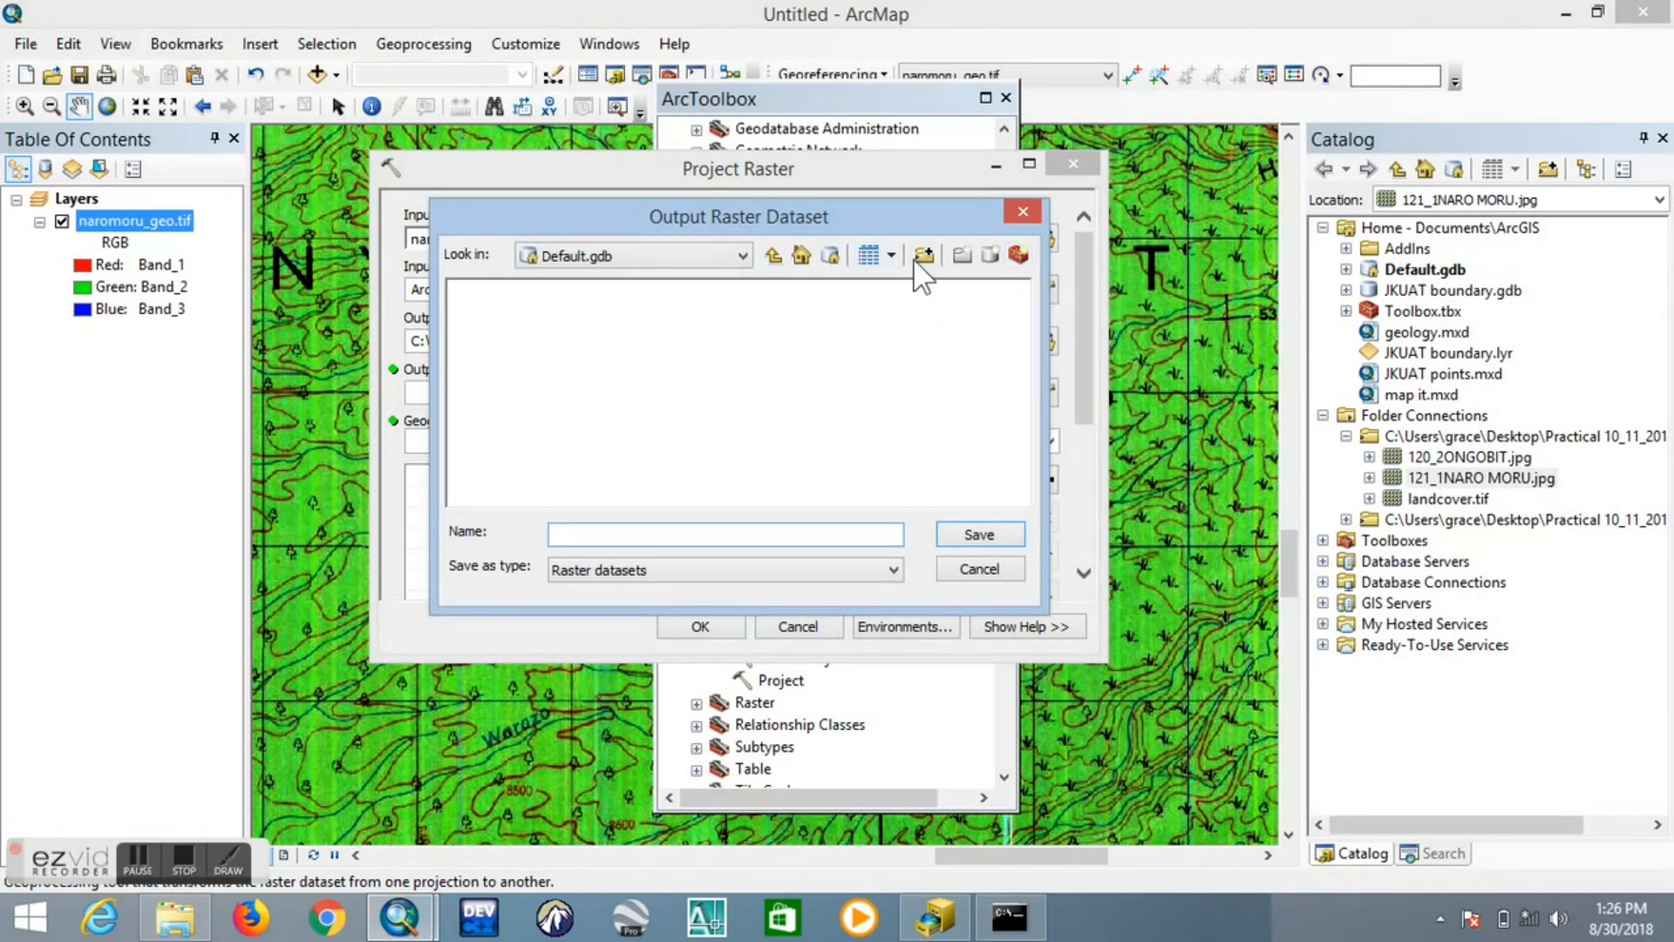
pyautogui.click(742, 256)
pyautogui.click(742, 255)
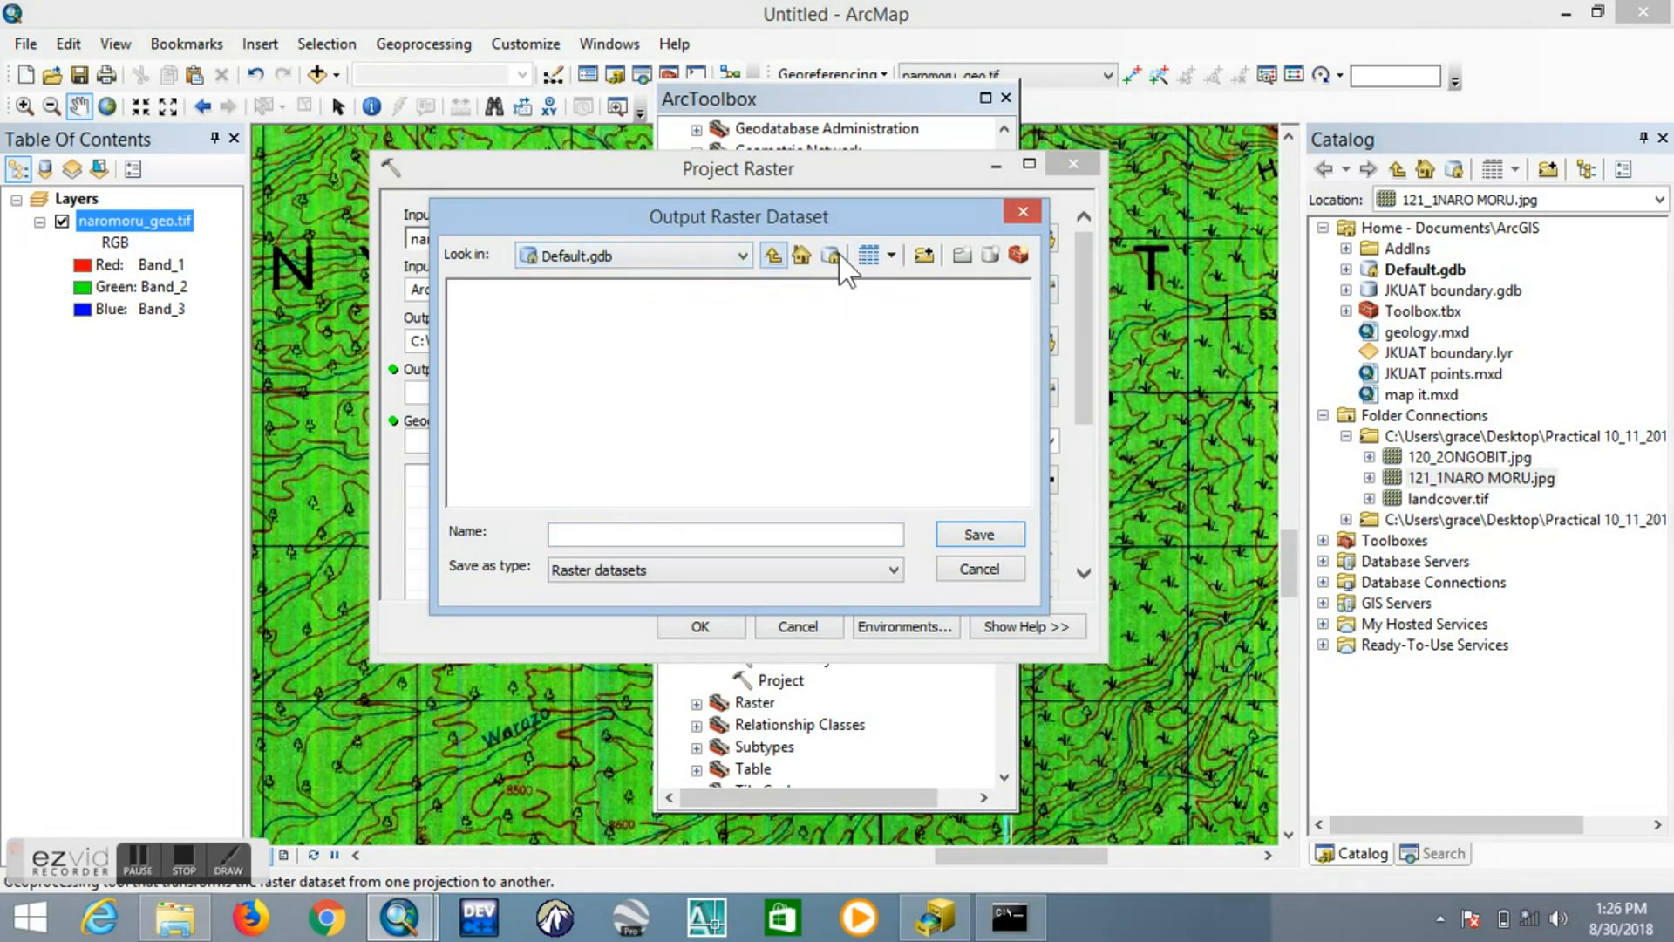
pyautogui.click(798, 255)
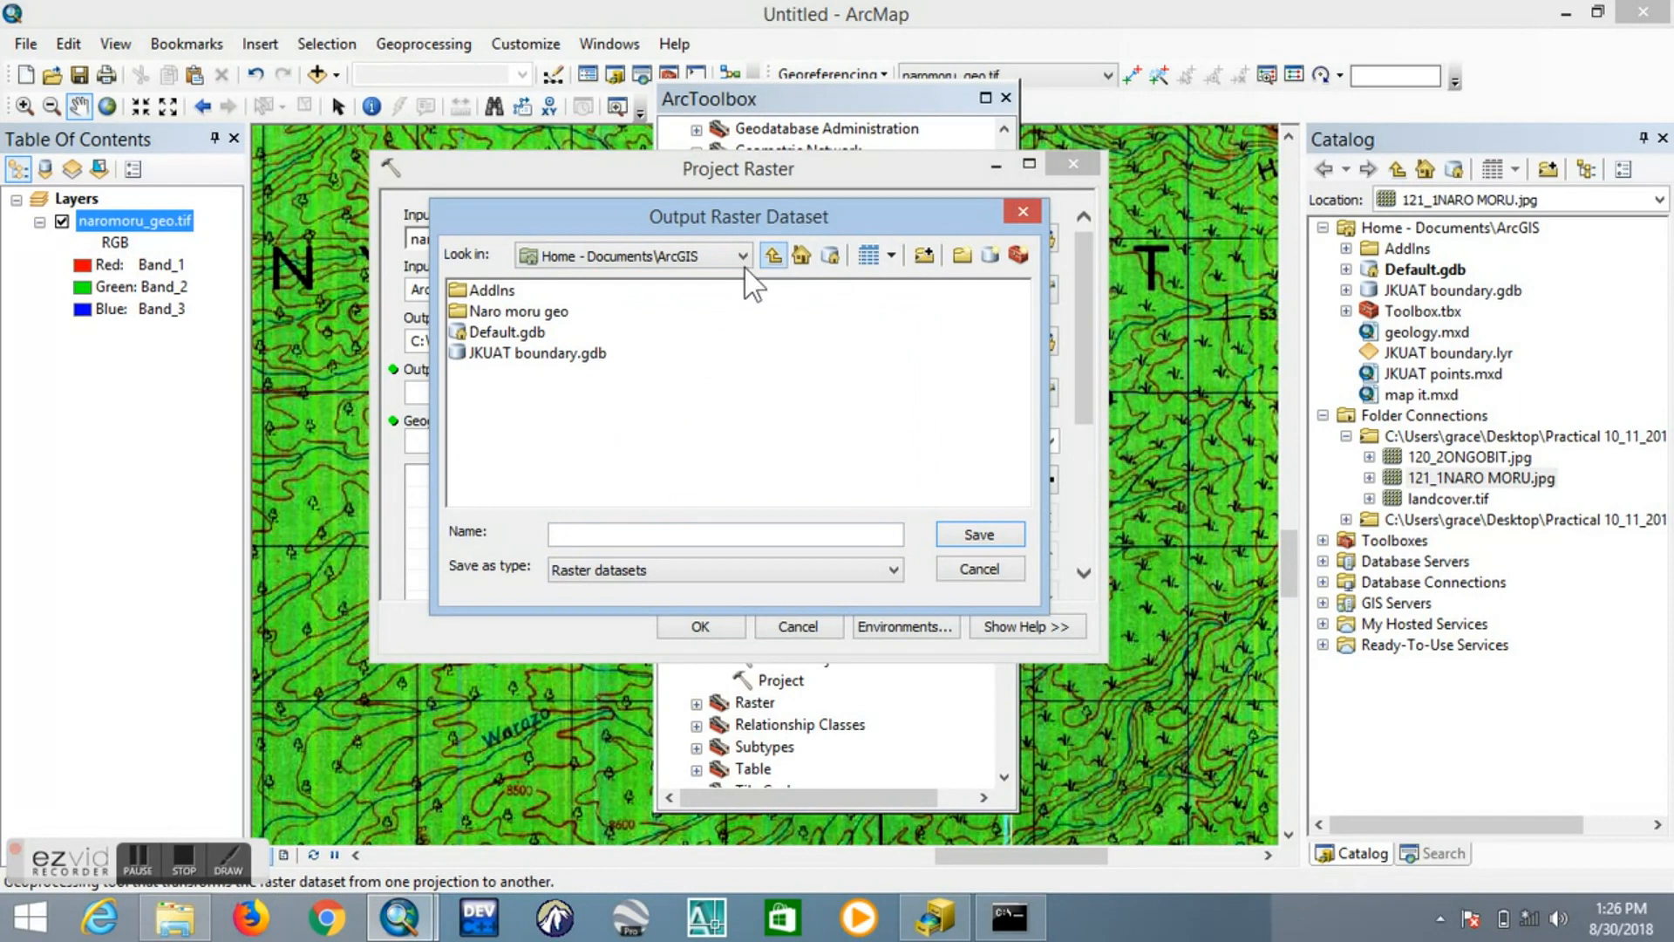
pyautogui.click(963, 259)
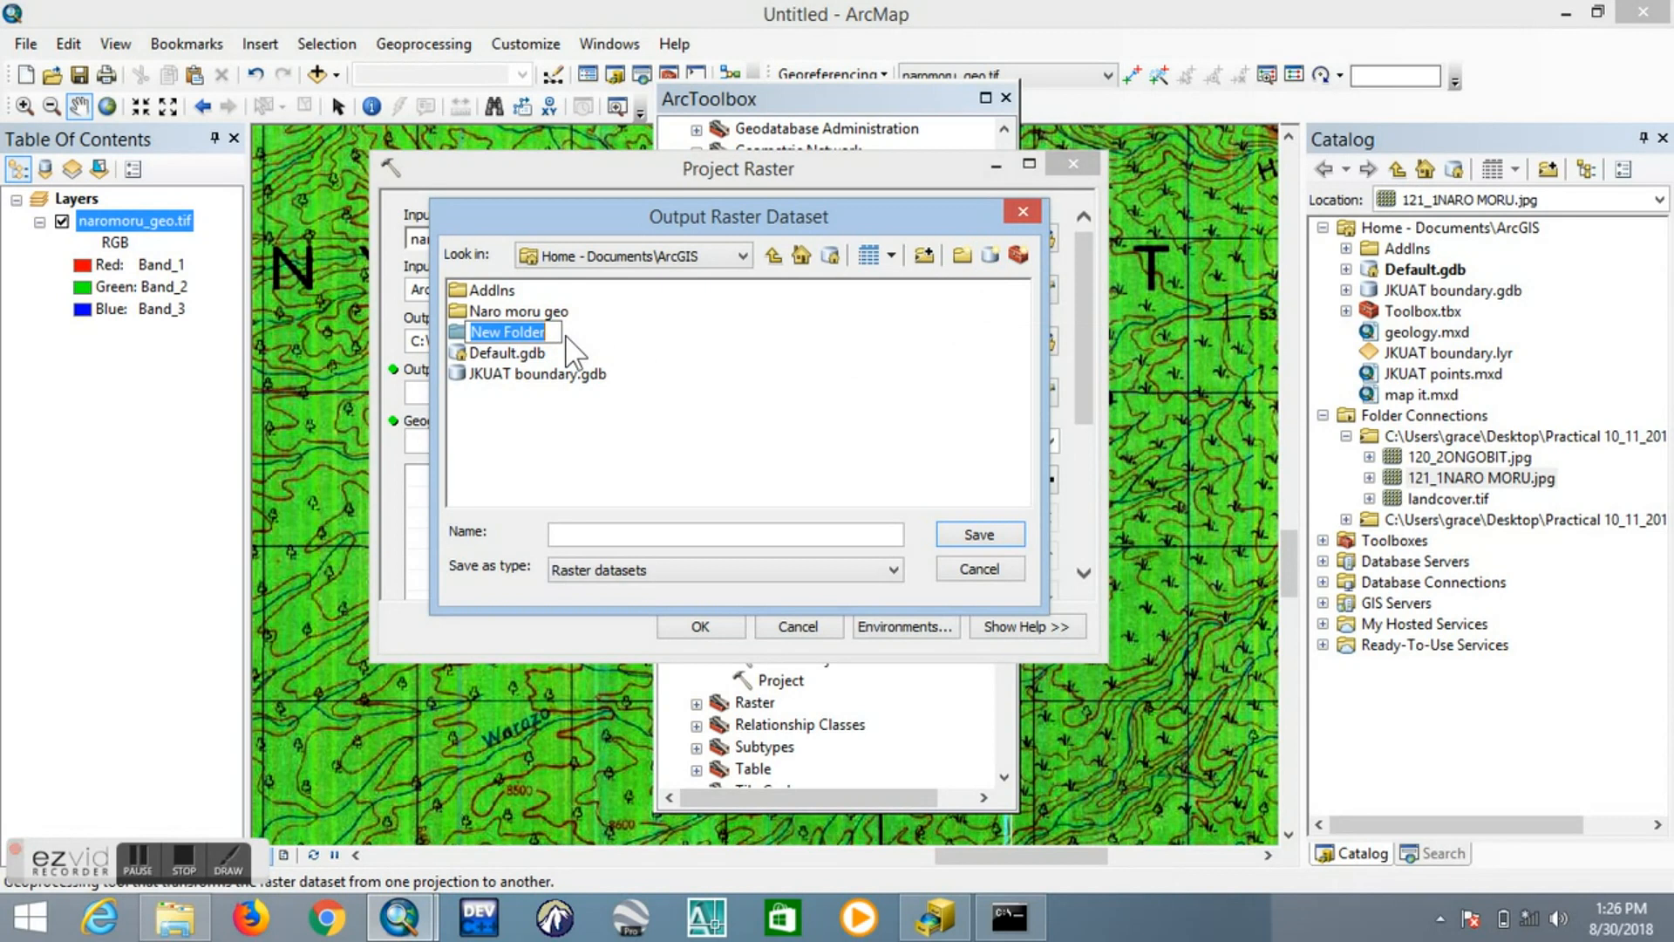
pyautogui.write('Na')
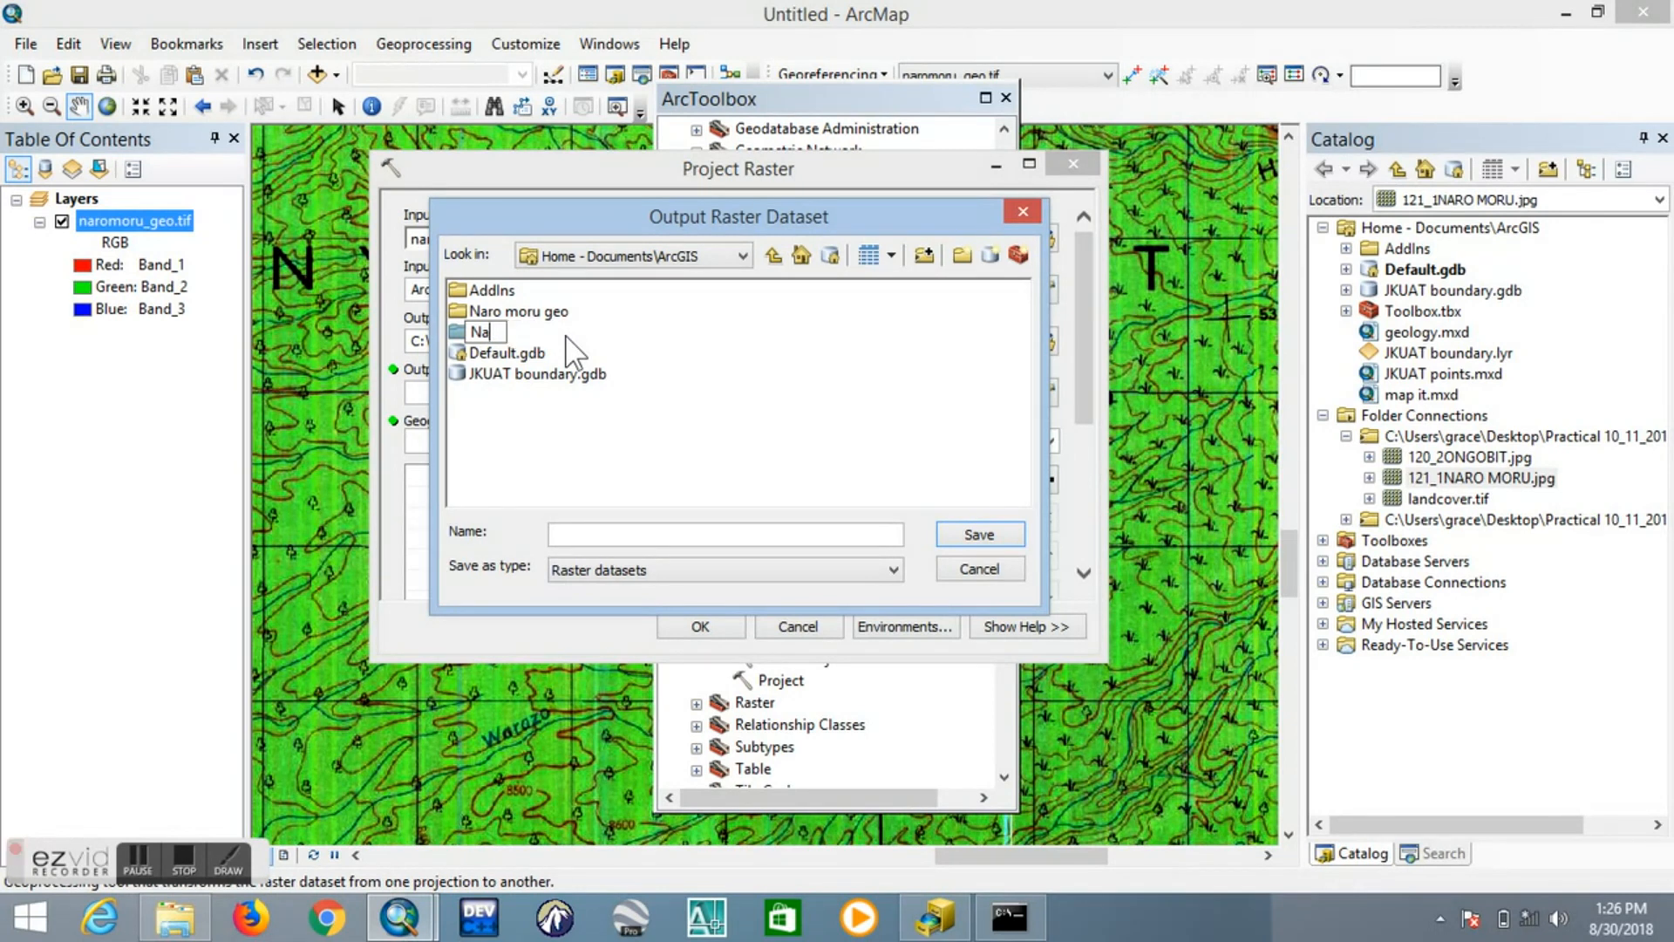
pyautogui.write('ro moru')
pyautogui.press('Return')
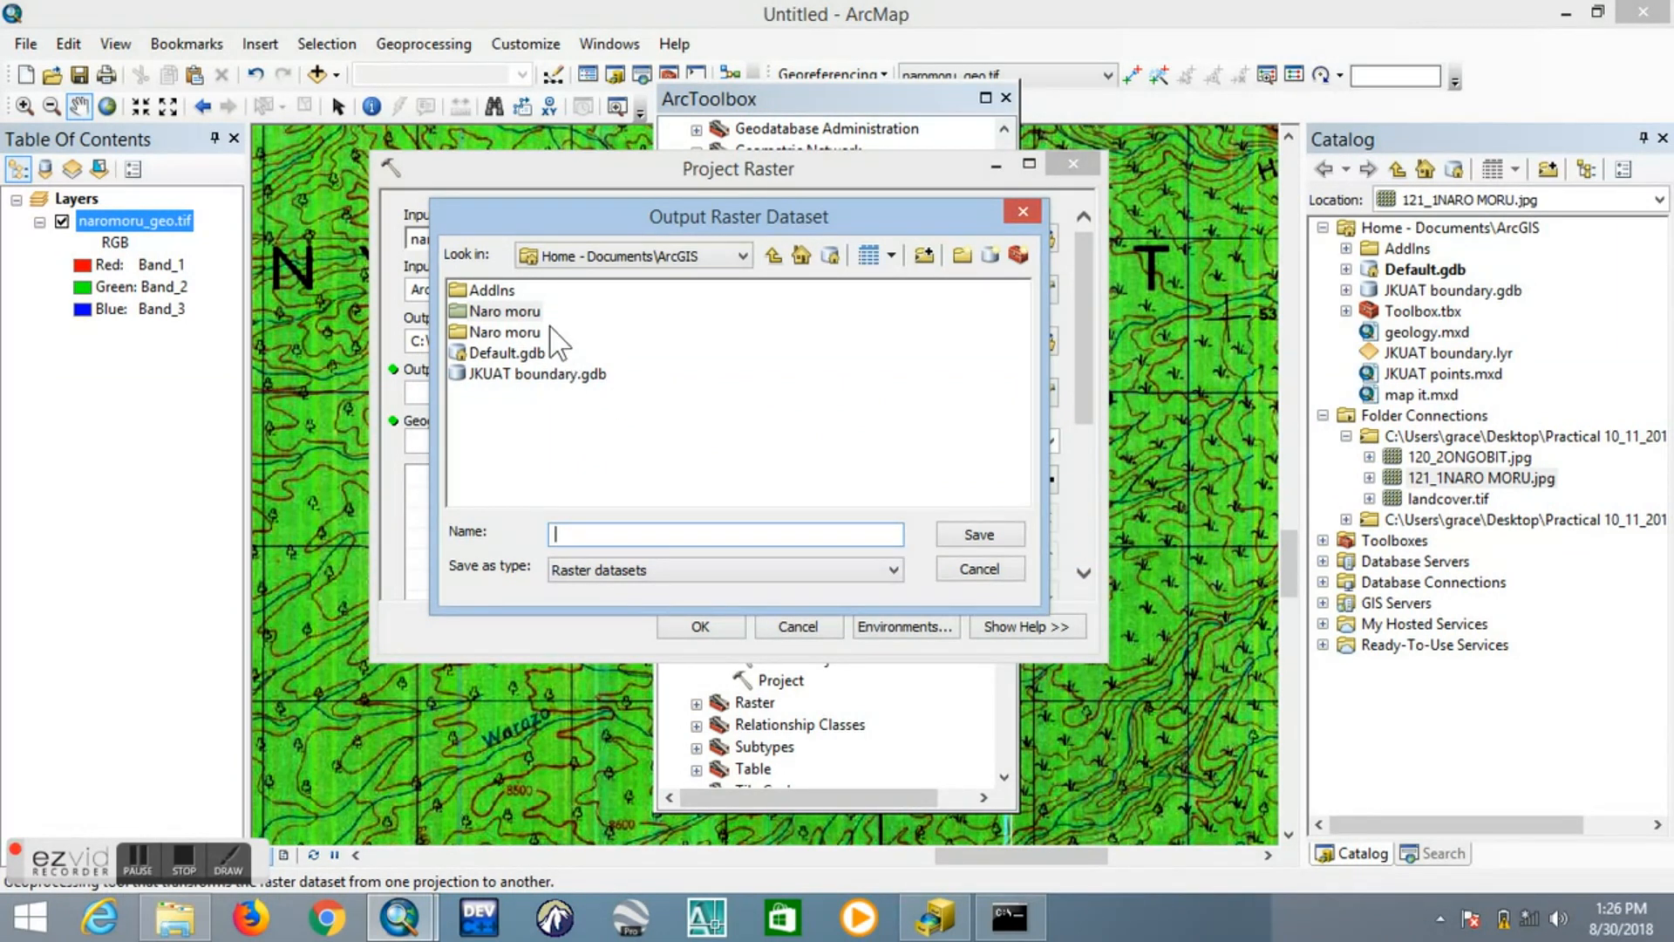
# Check the contents of the Naro moru and Naro moru geo folders to tell them apart
pyautogui.click(537, 335)
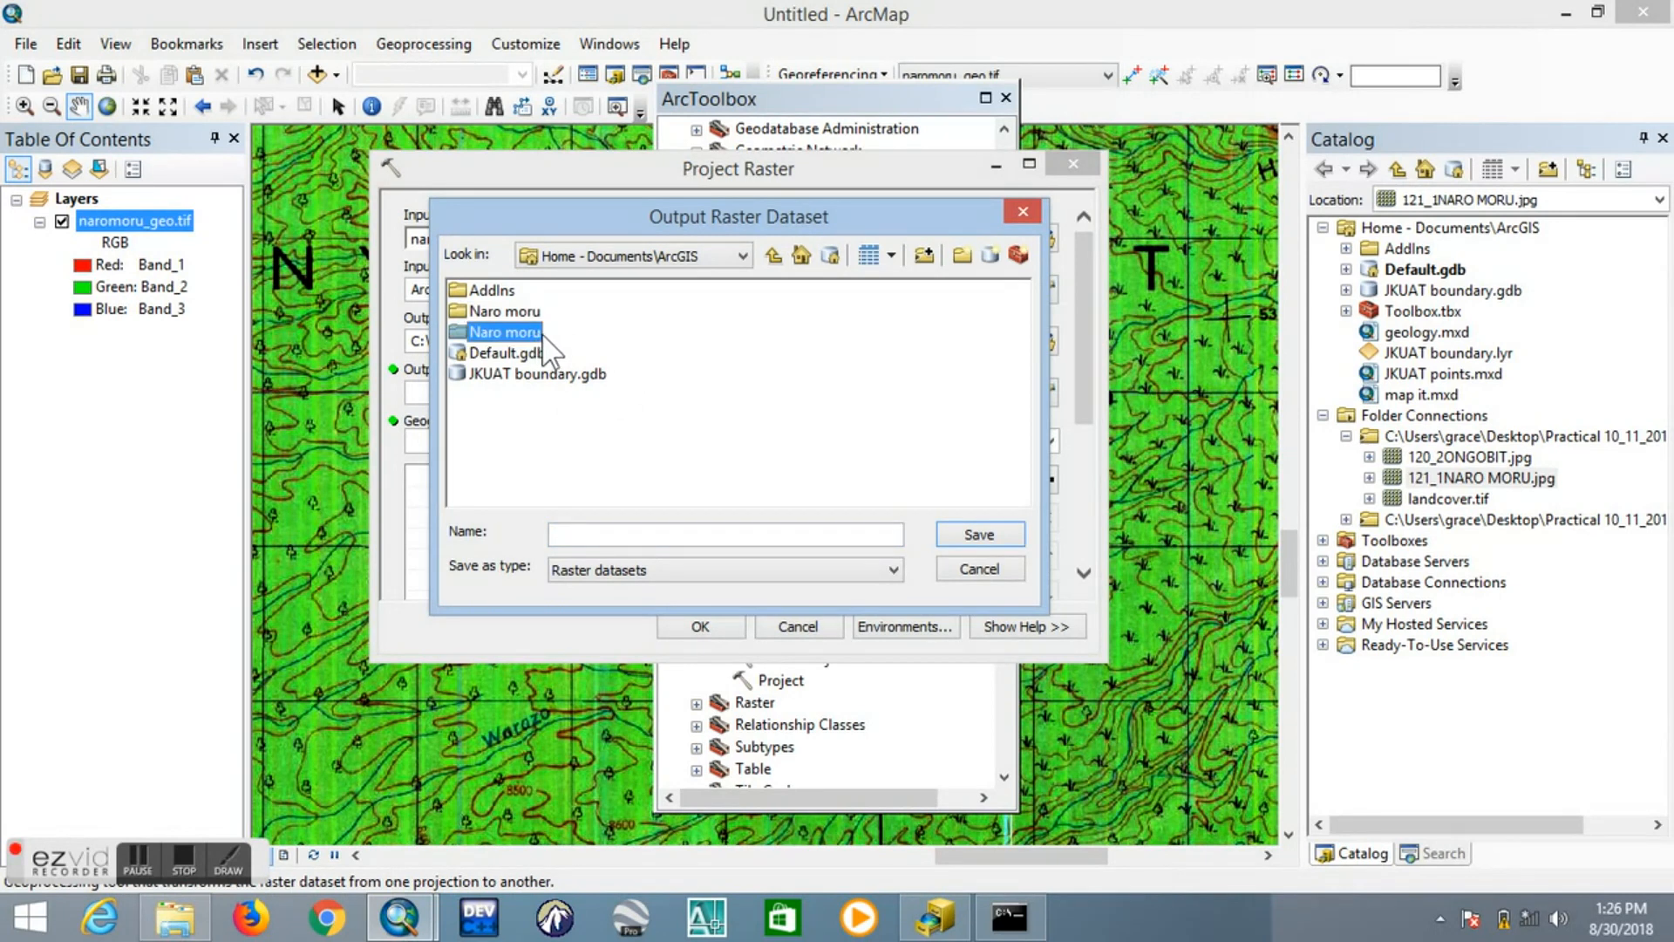
pyautogui.click(538, 340)
pyautogui.click(543, 334)
pyautogui.press('Return')
pyautogui.doubleClick(514, 331)
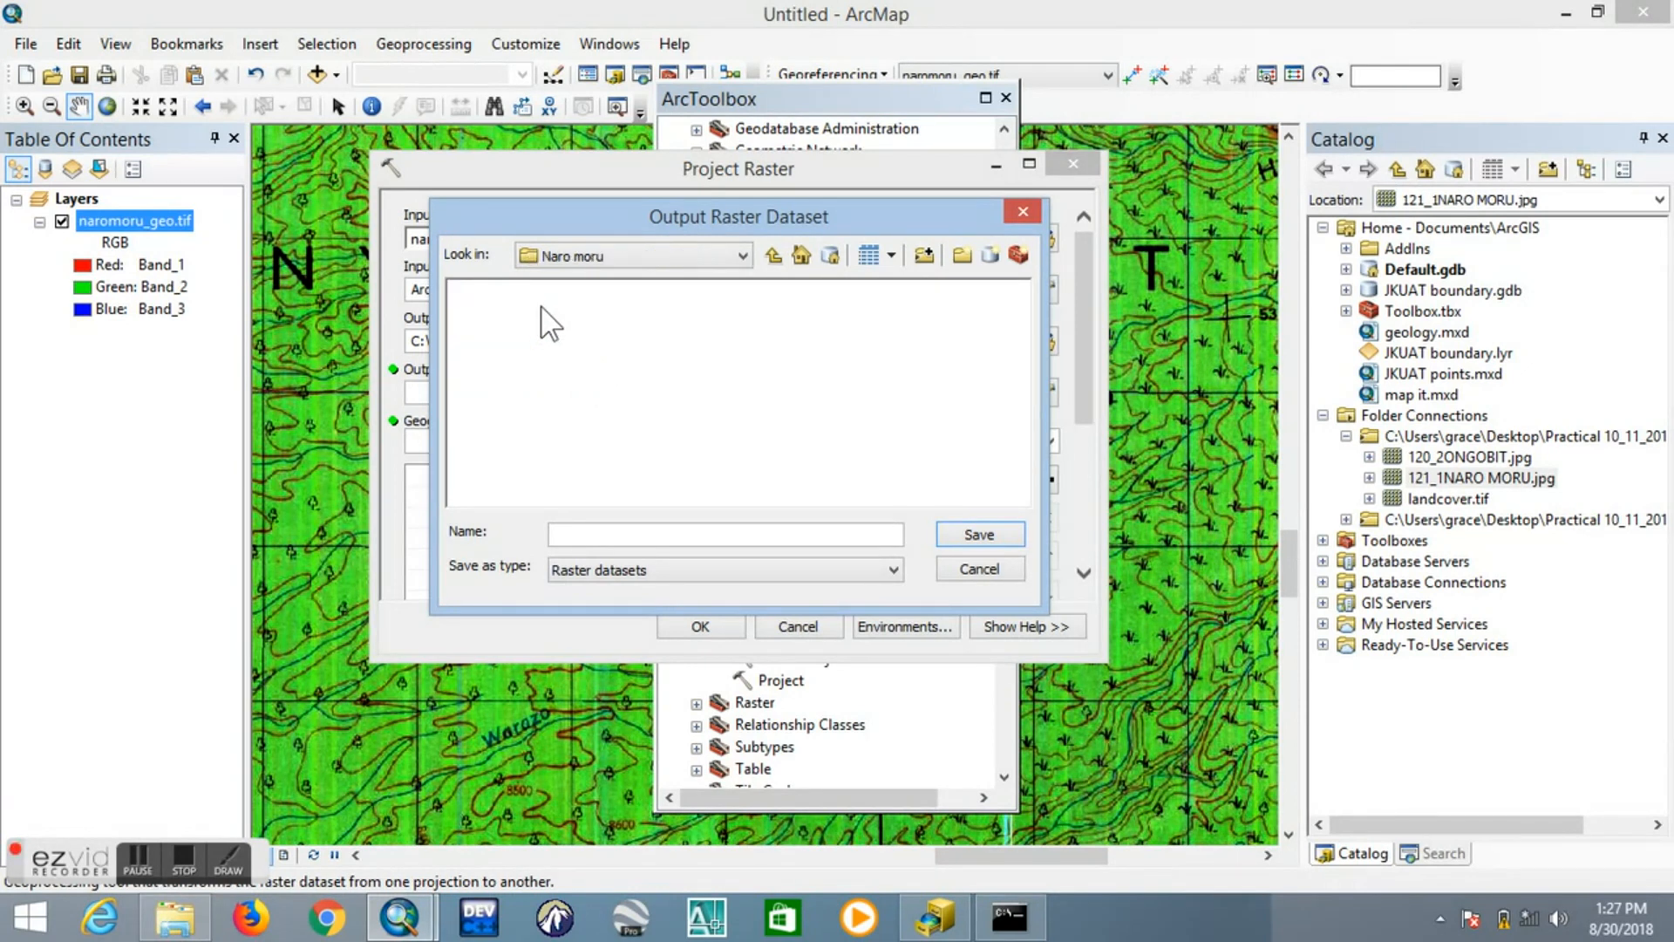
pyautogui.click(772, 257)
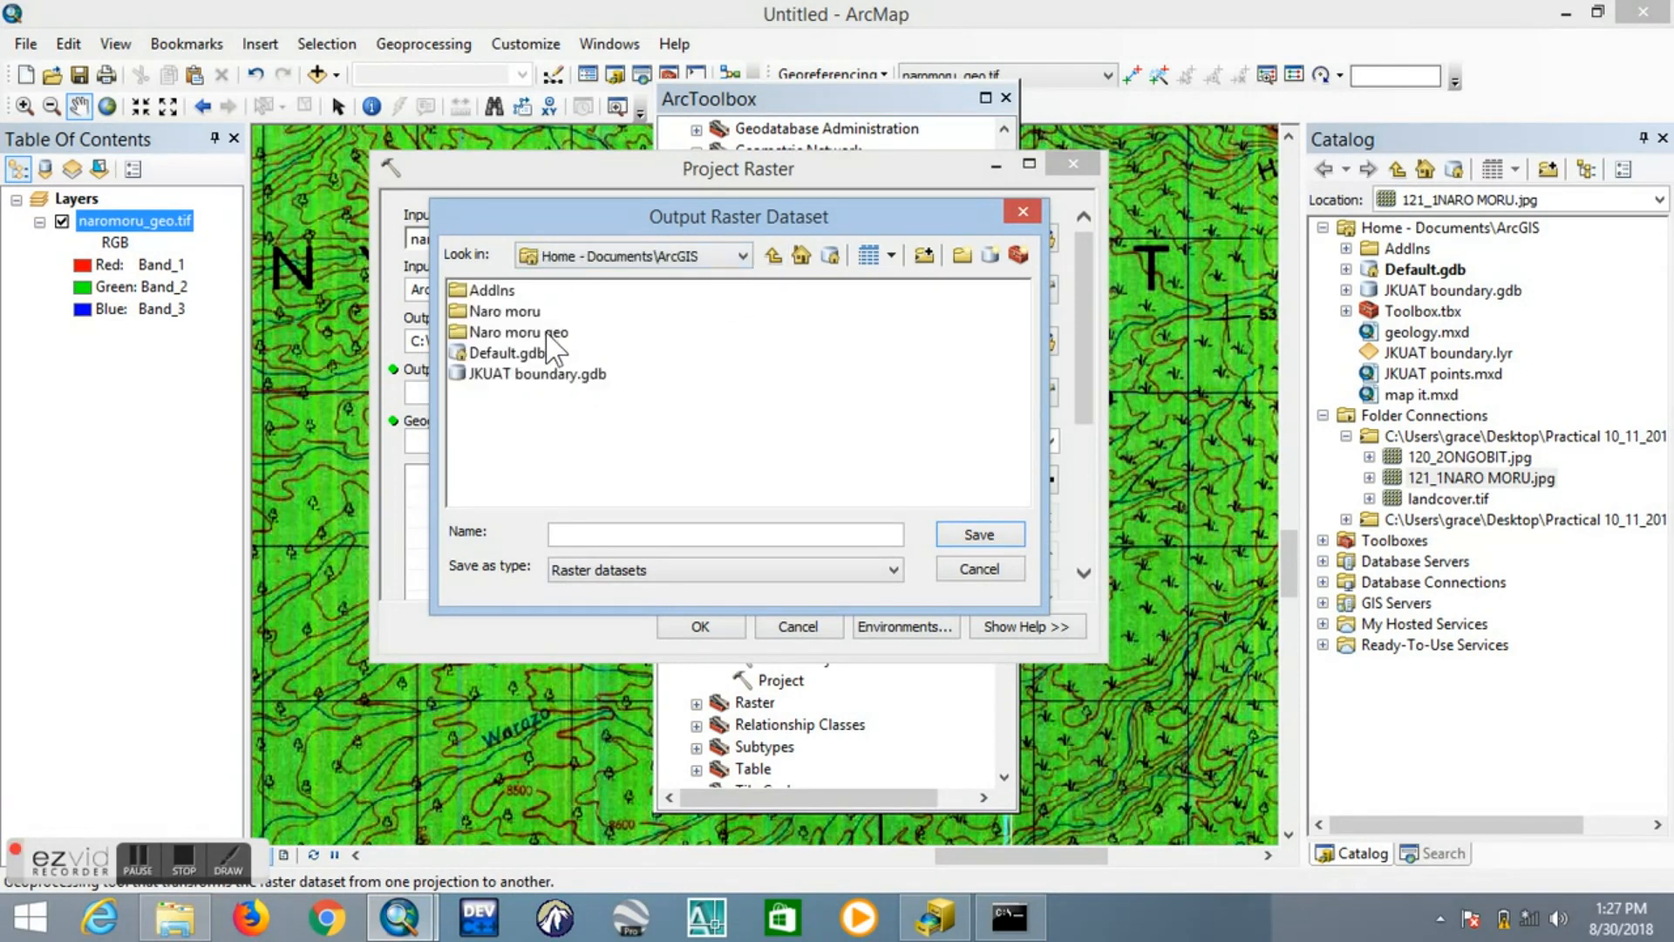
pyautogui.doubleClick(549, 332)
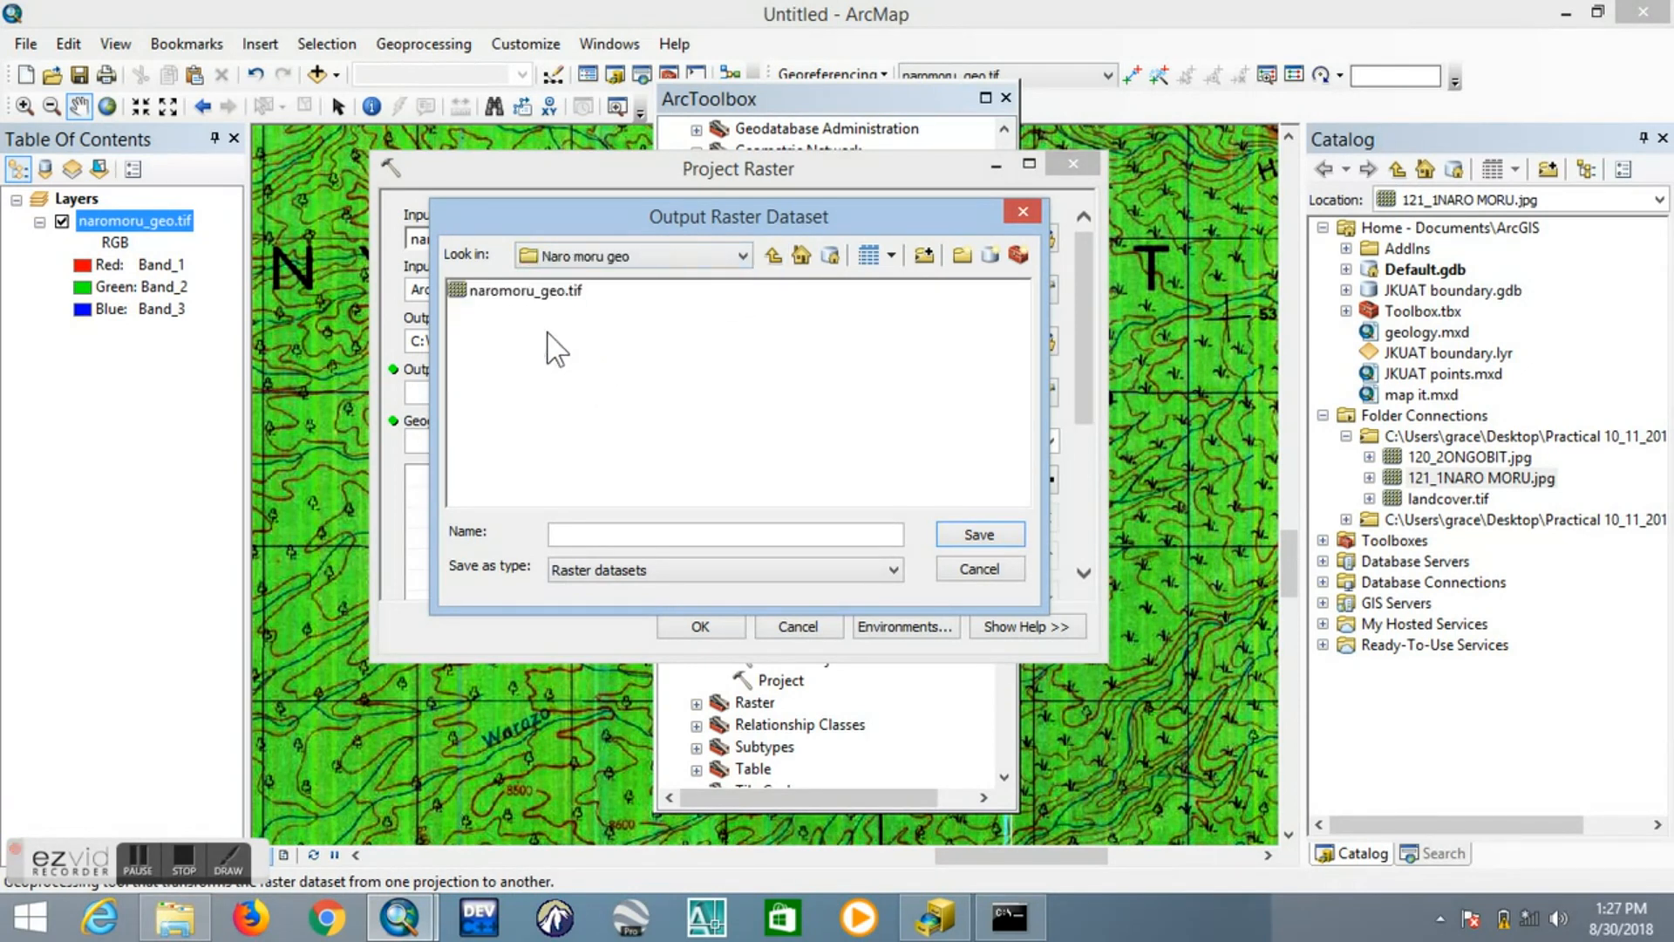
pyautogui.click(773, 257)
# Create a file geodatabase in the Naro moru folder and try to rename it Naromoru.gdb
pyautogui.click(529, 312)
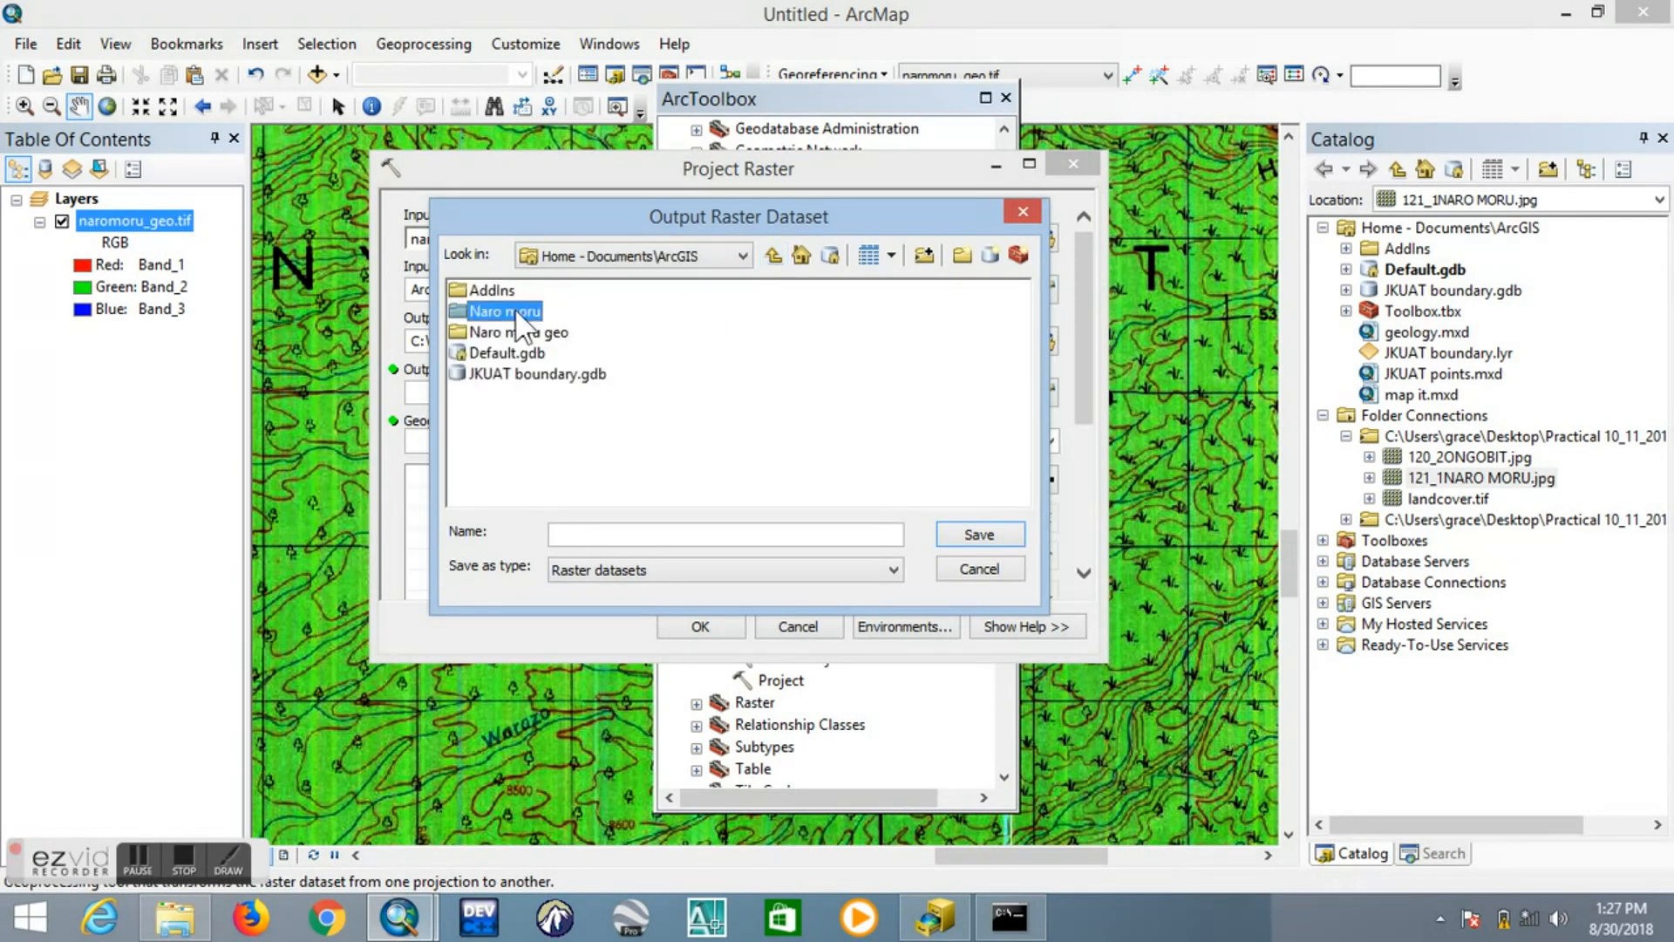
pyautogui.doubleClick(530, 312)
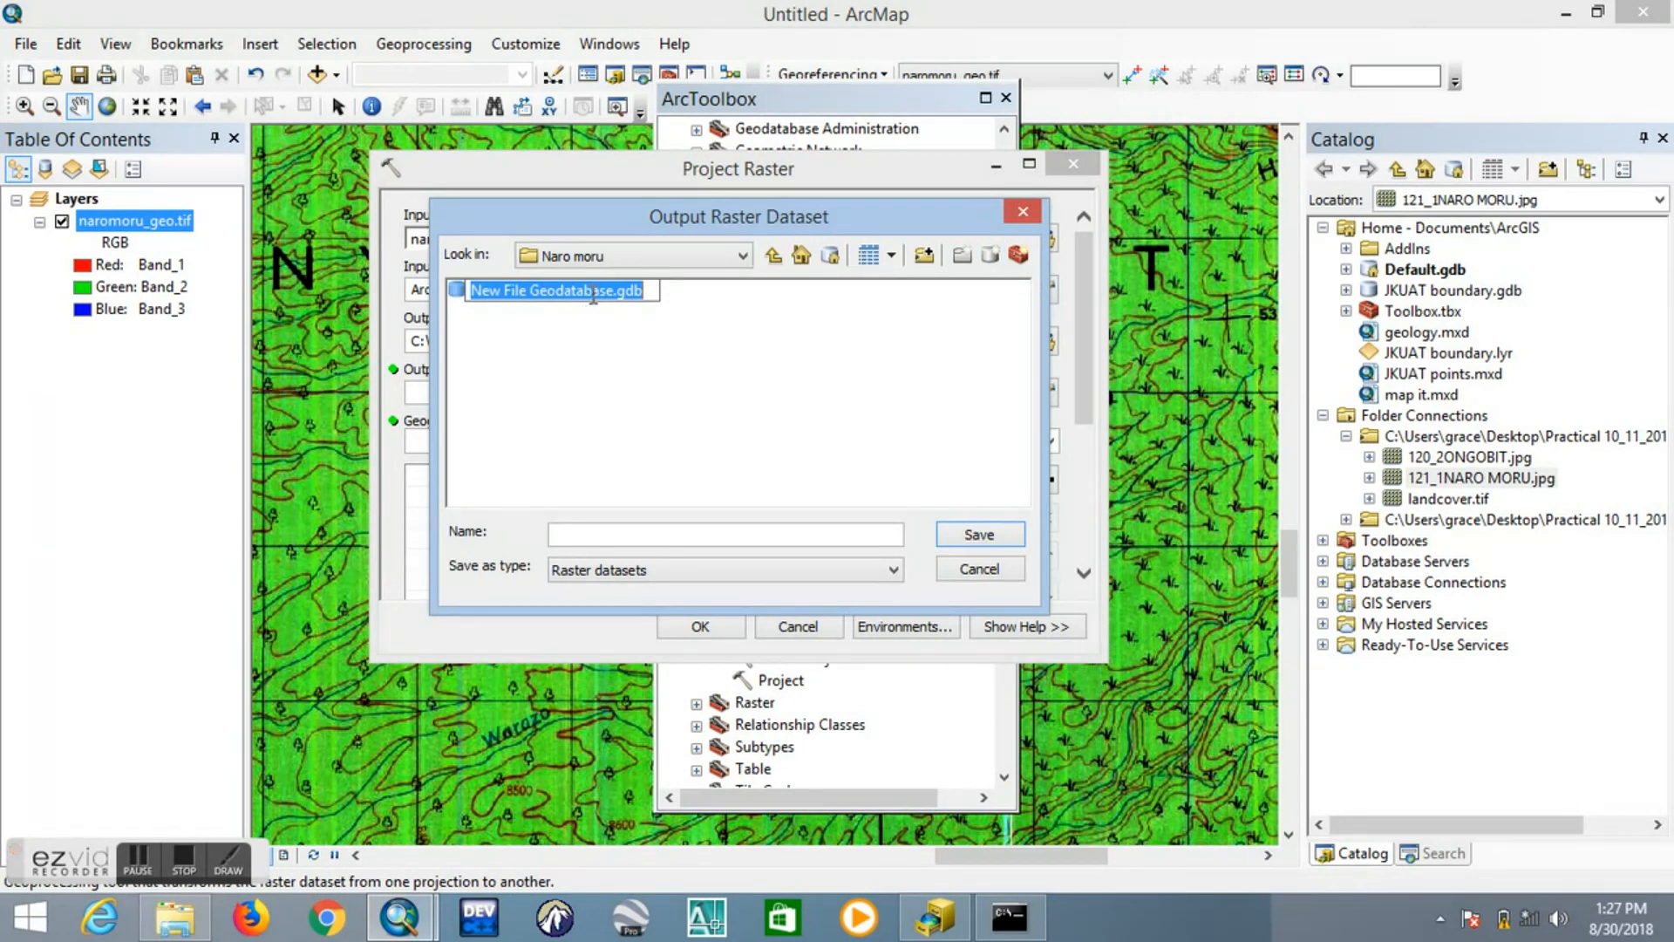
pyautogui.moveTo(614, 292); pyautogui.dragTo(471, 310)
pyautogui.write('Namour')
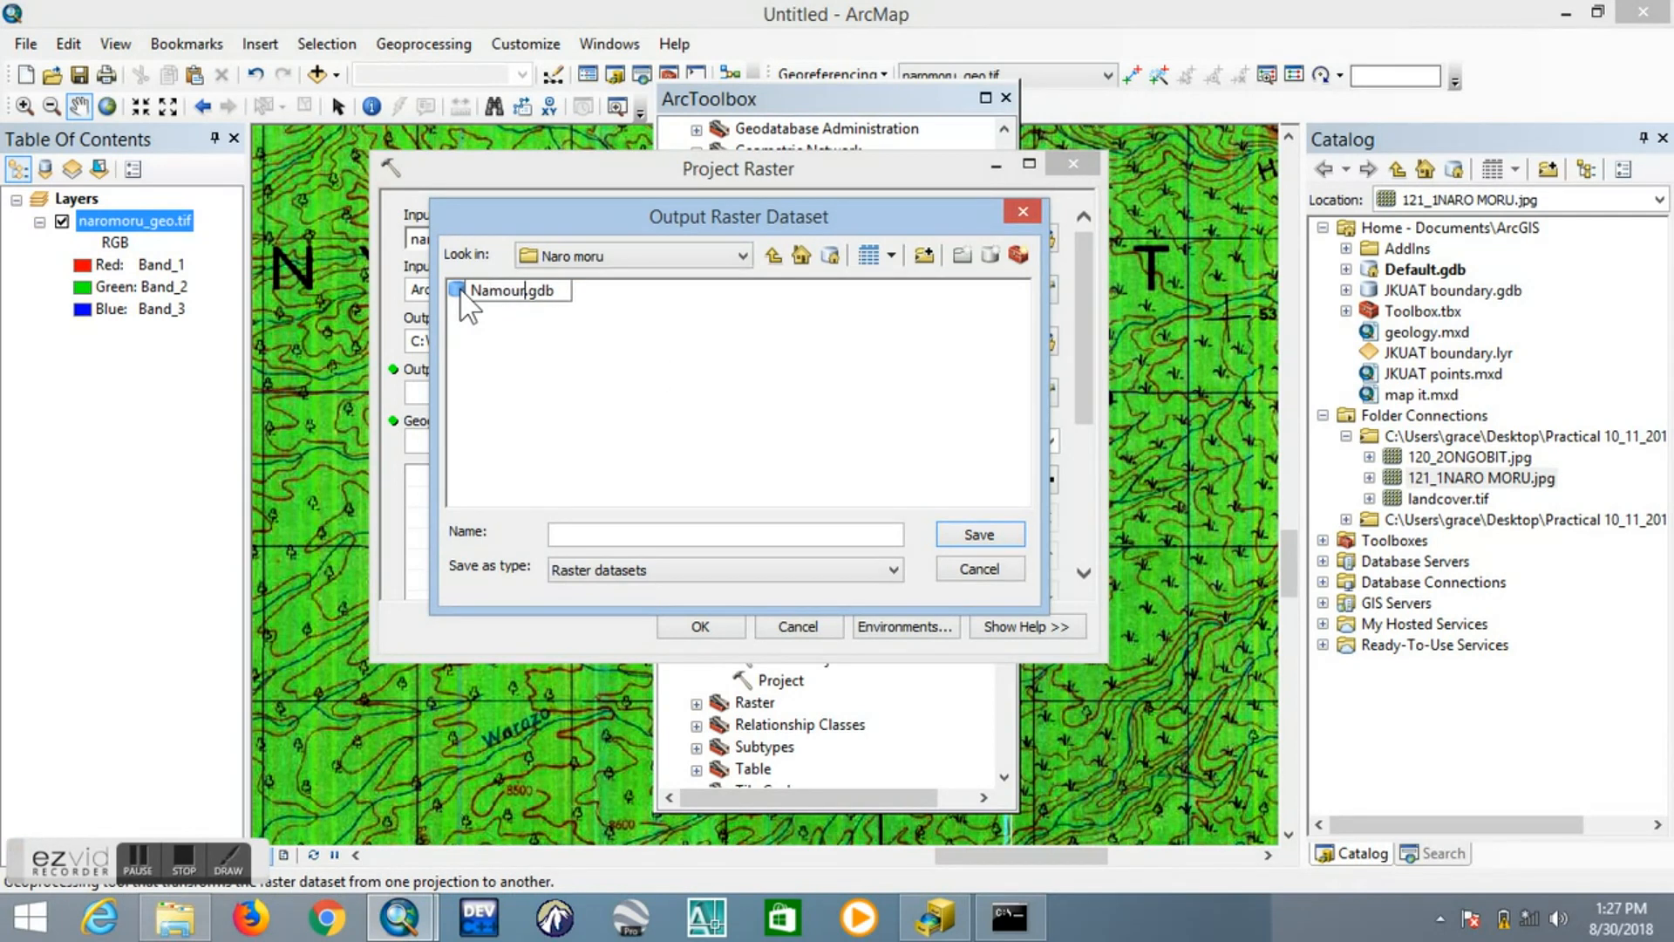
pyautogui.press('BackSpace')
pyautogui.press('BackSpace')
pyautogui.press('BackSpace')
pyautogui.write('omorur')
pyautogui.click(558, 291)
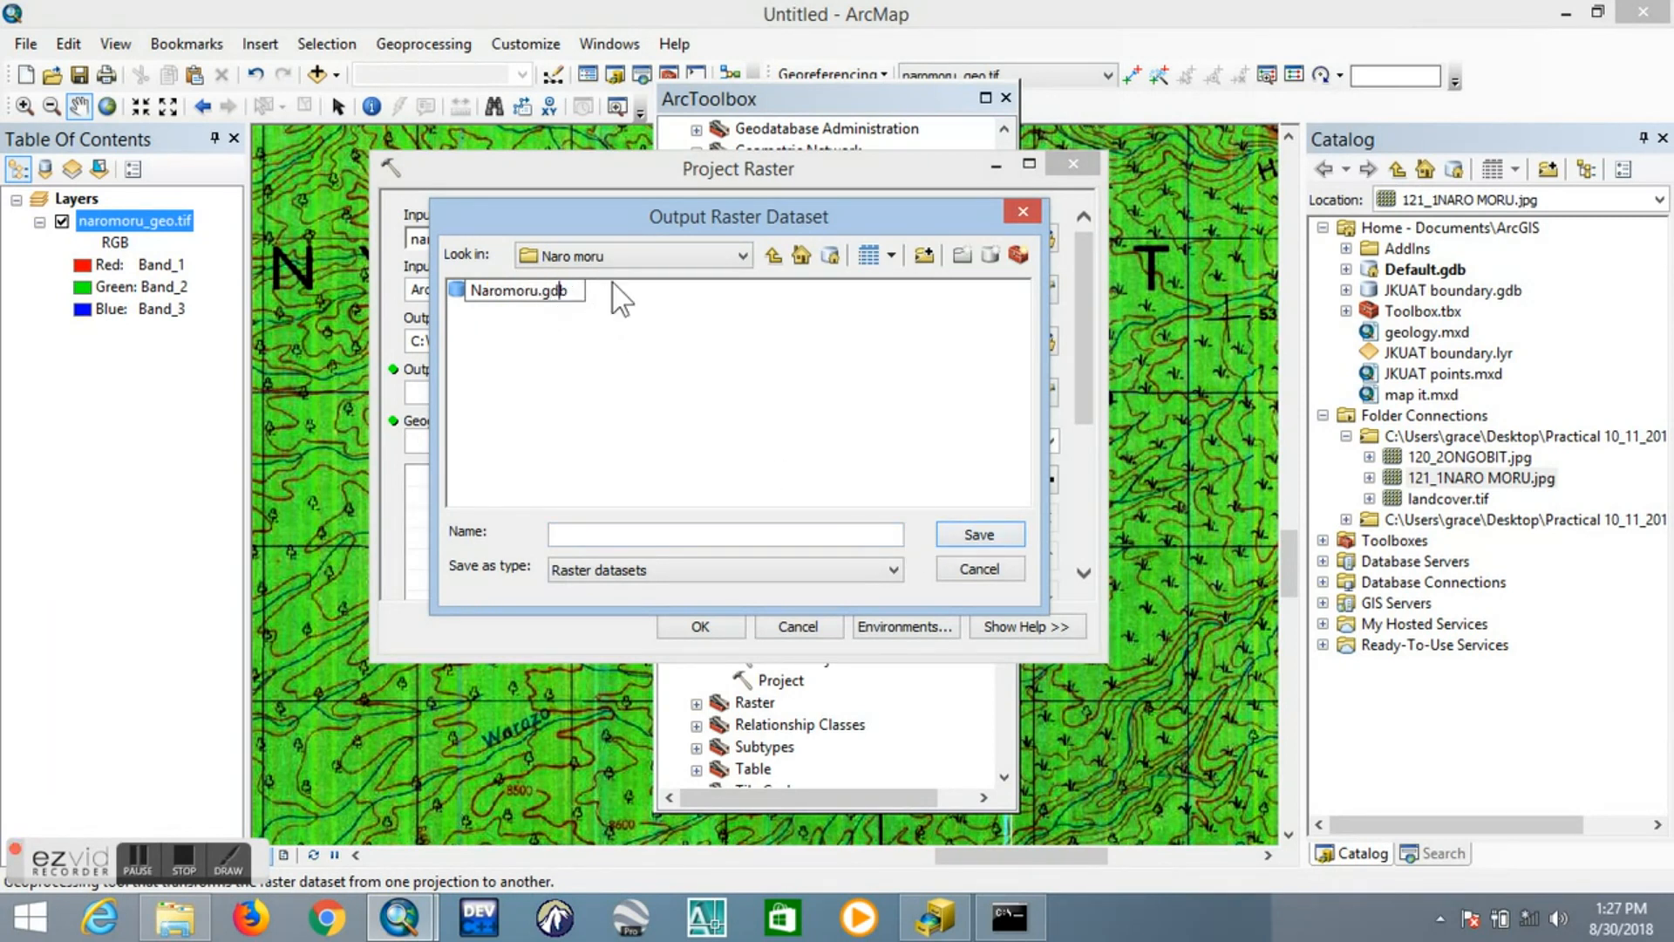
# Save the output raster dataset as naromoru_proj inside the new file geodatabase in the Naro moru folder
pyautogui.click(771, 256)
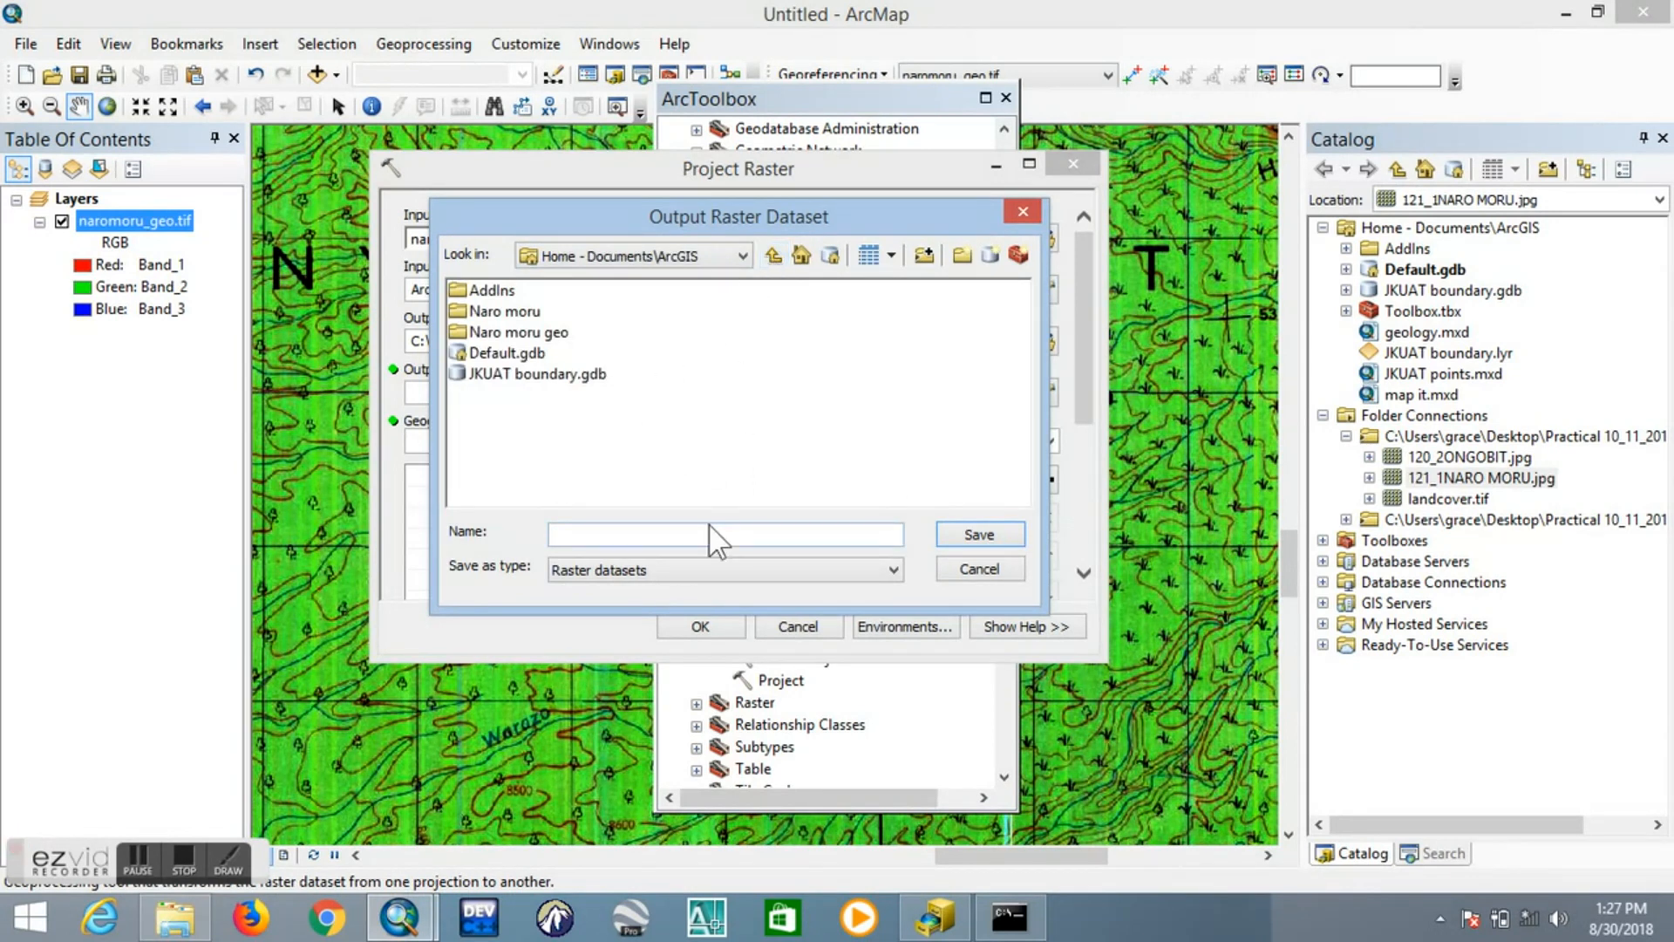
pyautogui.doubleClick(535, 332)
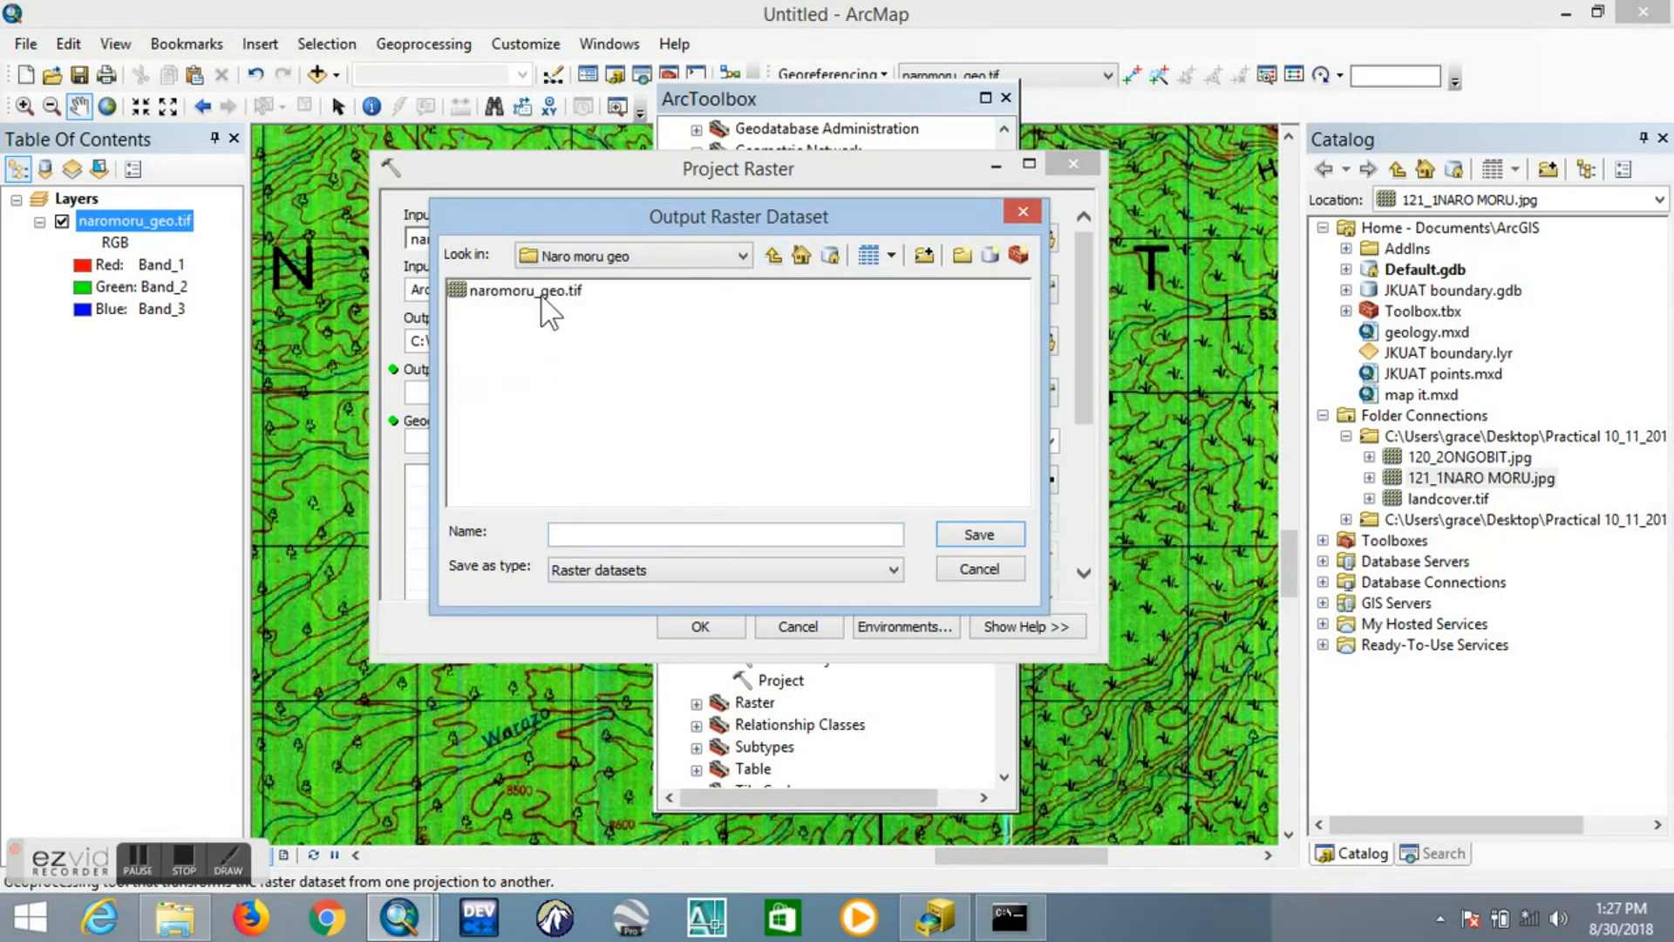
pyautogui.click(773, 257)
pyautogui.doubleClick(539, 311)
pyautogui.doubleClick(615, 293)
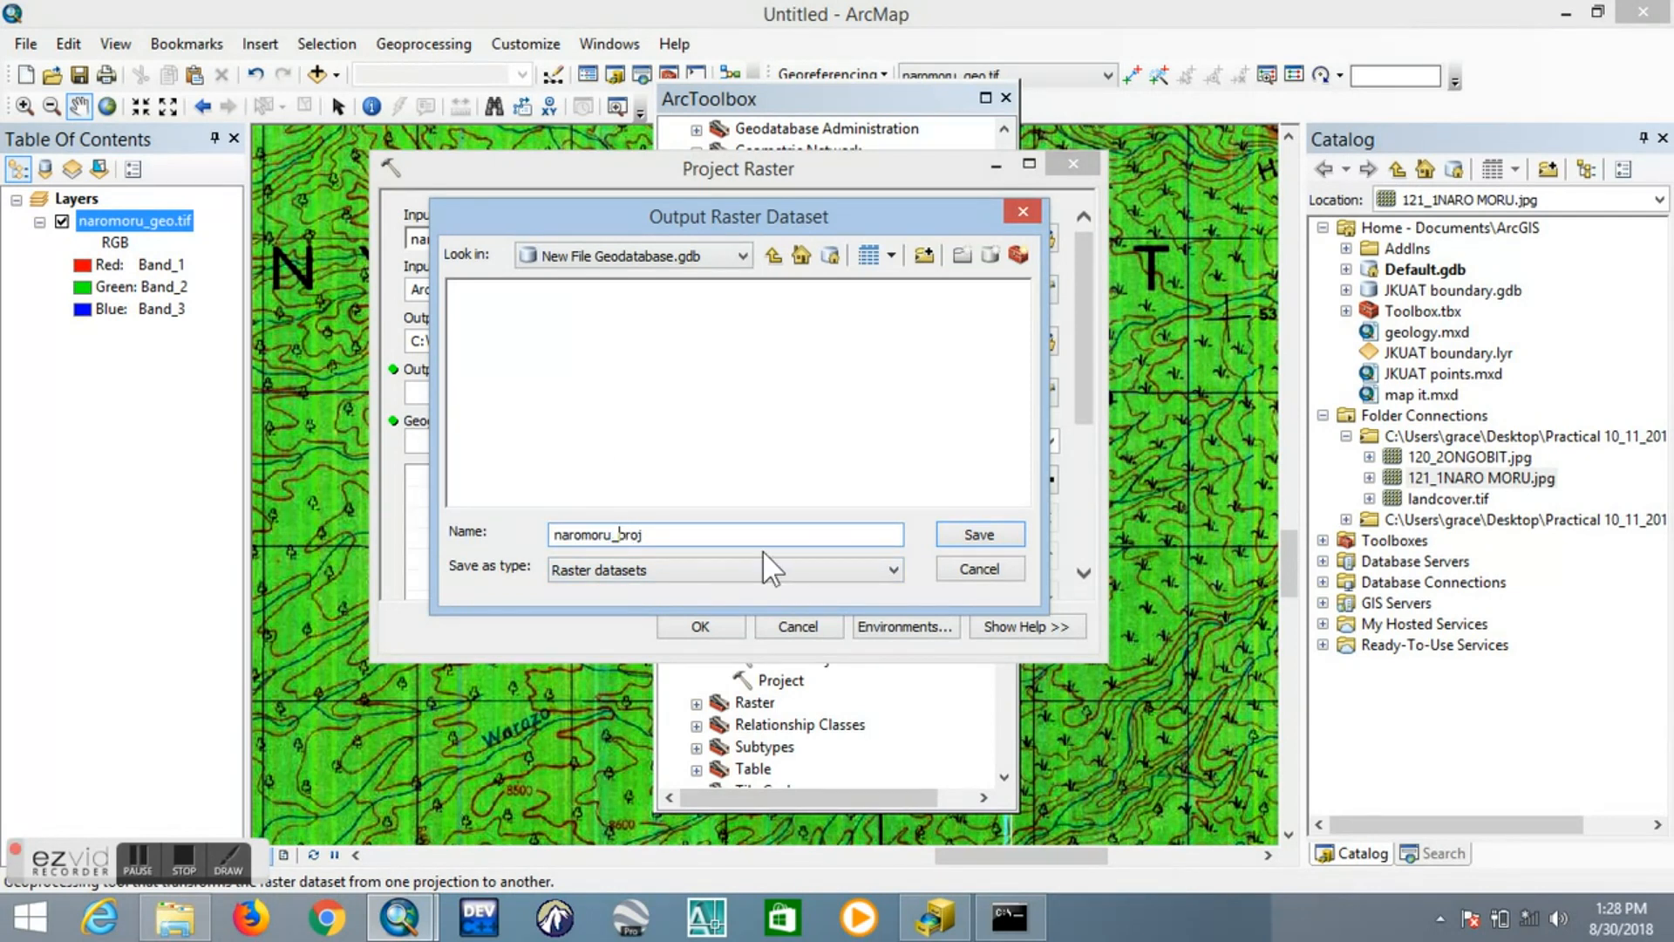
pyautogui.click(979, 535)
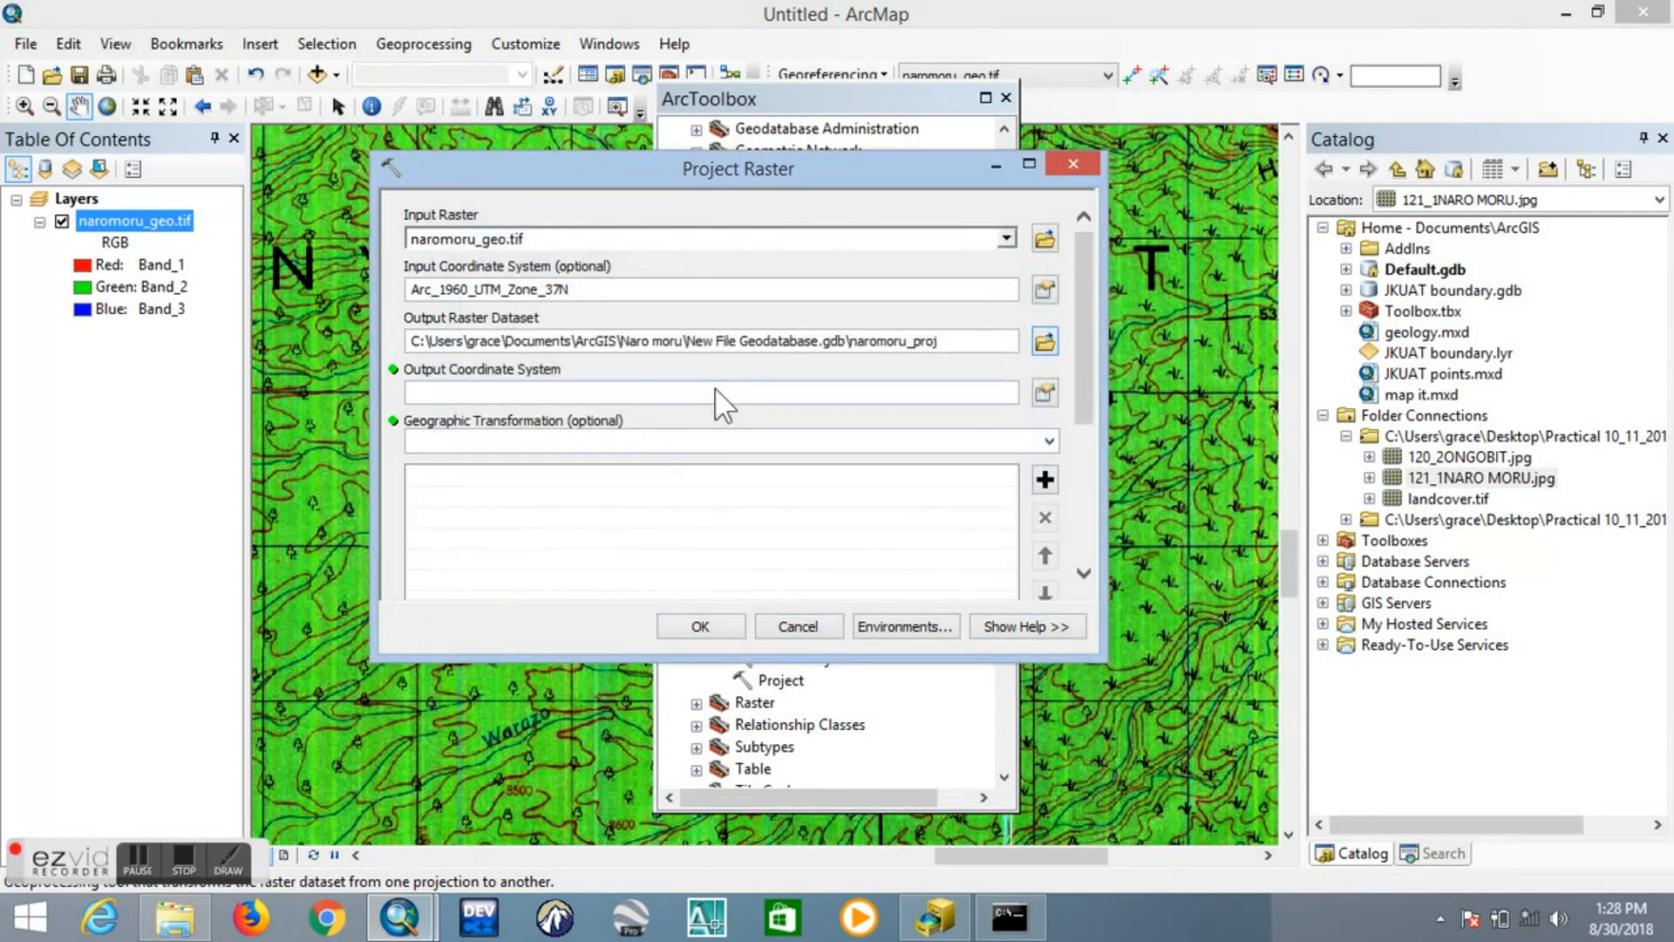
# Choose the projected system Arc 1960 UTM Zone 37N, among the African UTM zones, as the output coordinate system
pyautogui.click(1044, 391)
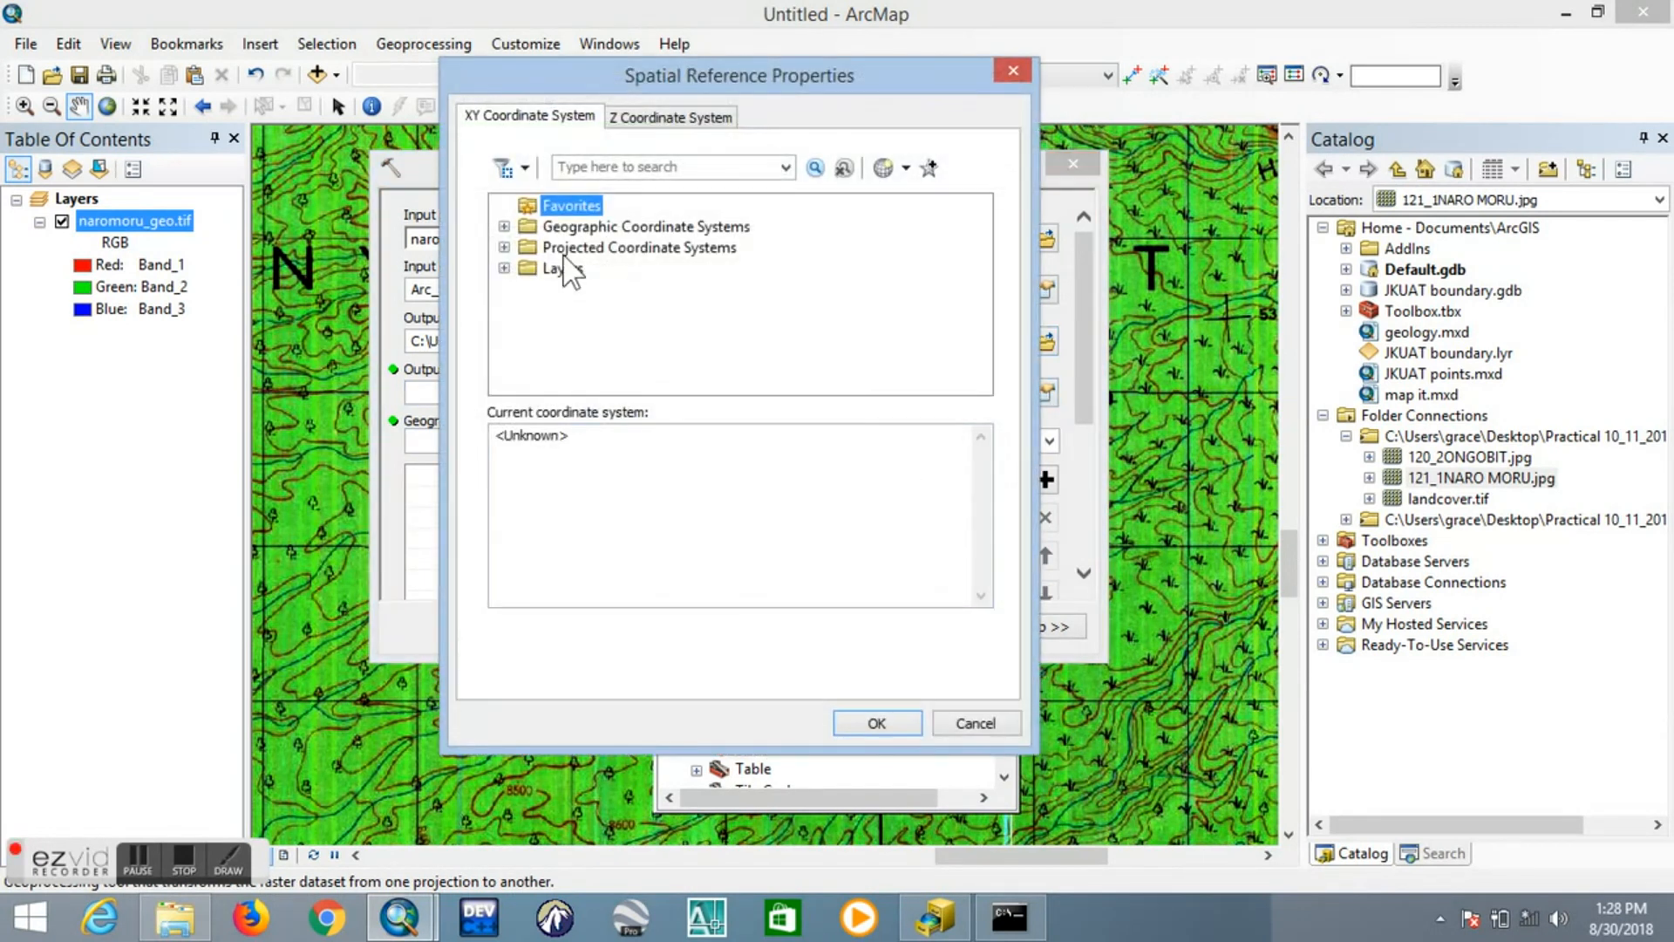
pyautogui.click(509, 248)
pyautogui.scroll(-2, 624, 345)
pyautogui.click(526, 309)
pyautogui.scroll(-4, 602, 331)
pyautogui.scroll(3, 593, 340)
pyautogui.scroll(2, 593, 349)
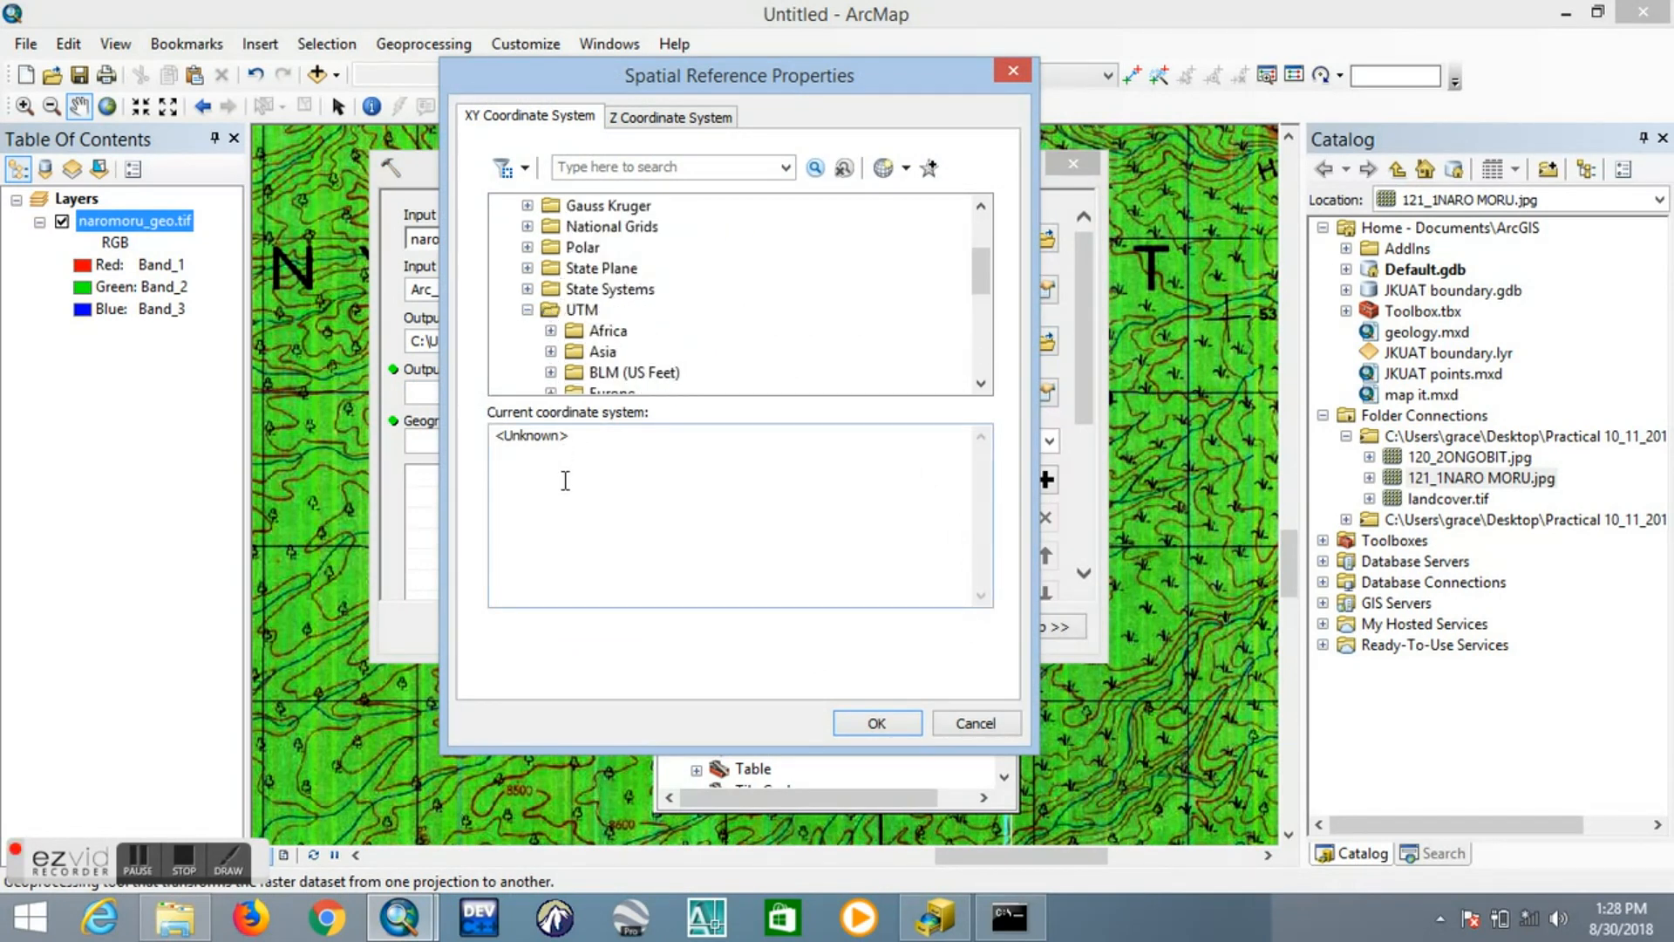
pyautogui.click(596, 485)
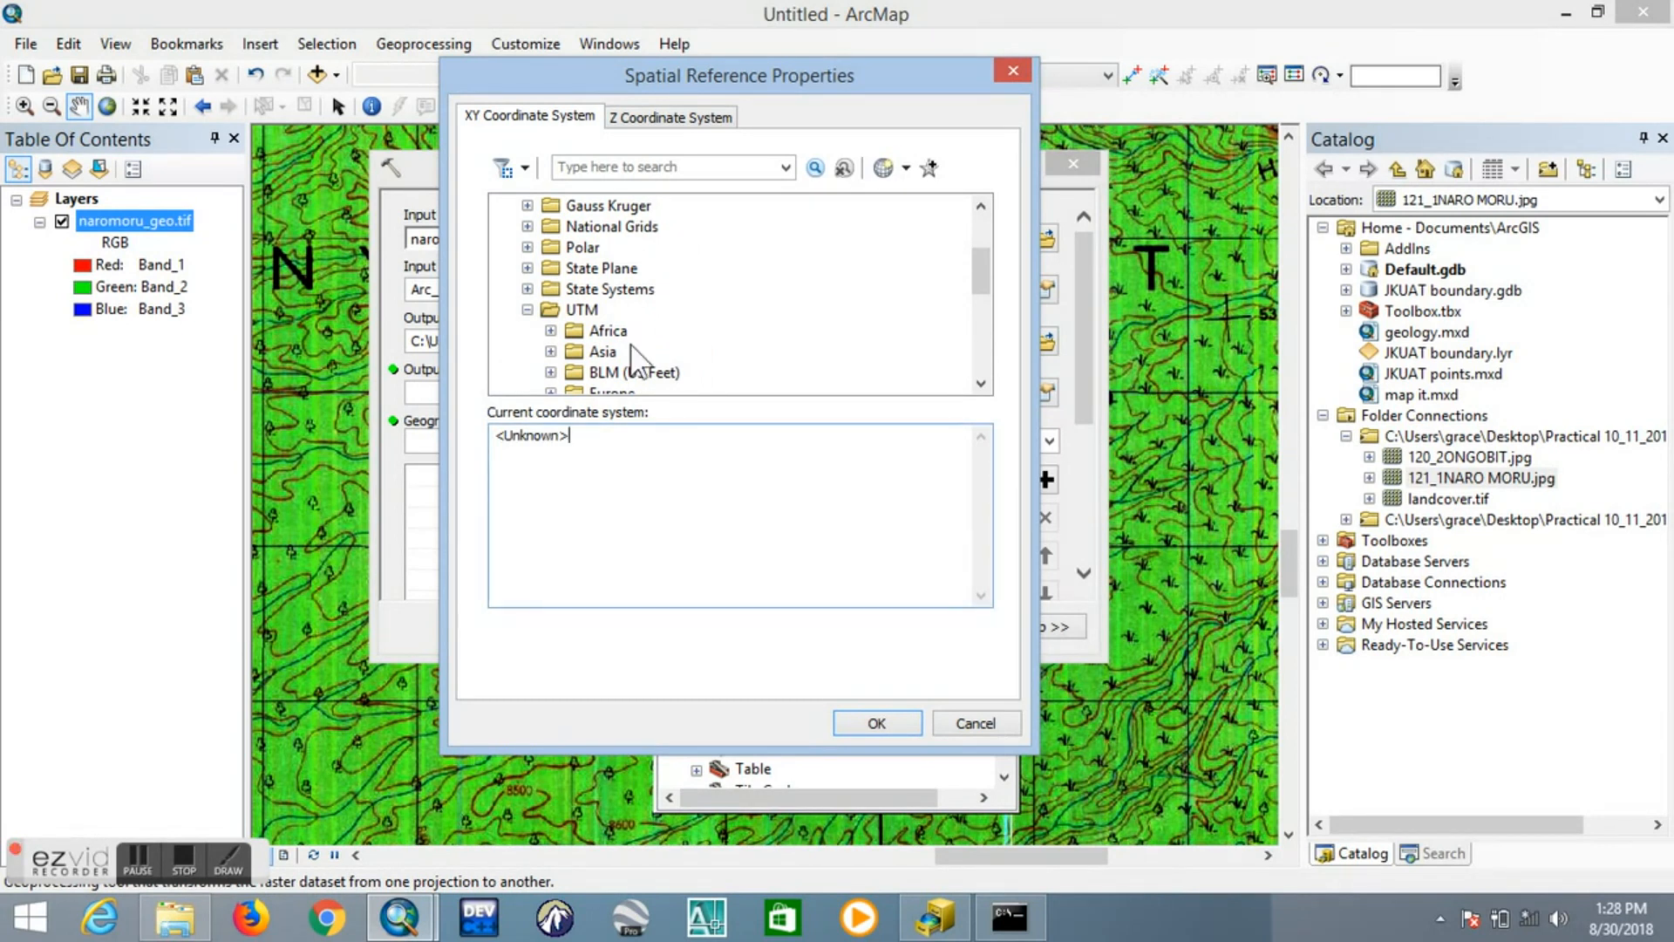
pyautogui.click(597, 332)
pyautogui.click(550, 330)
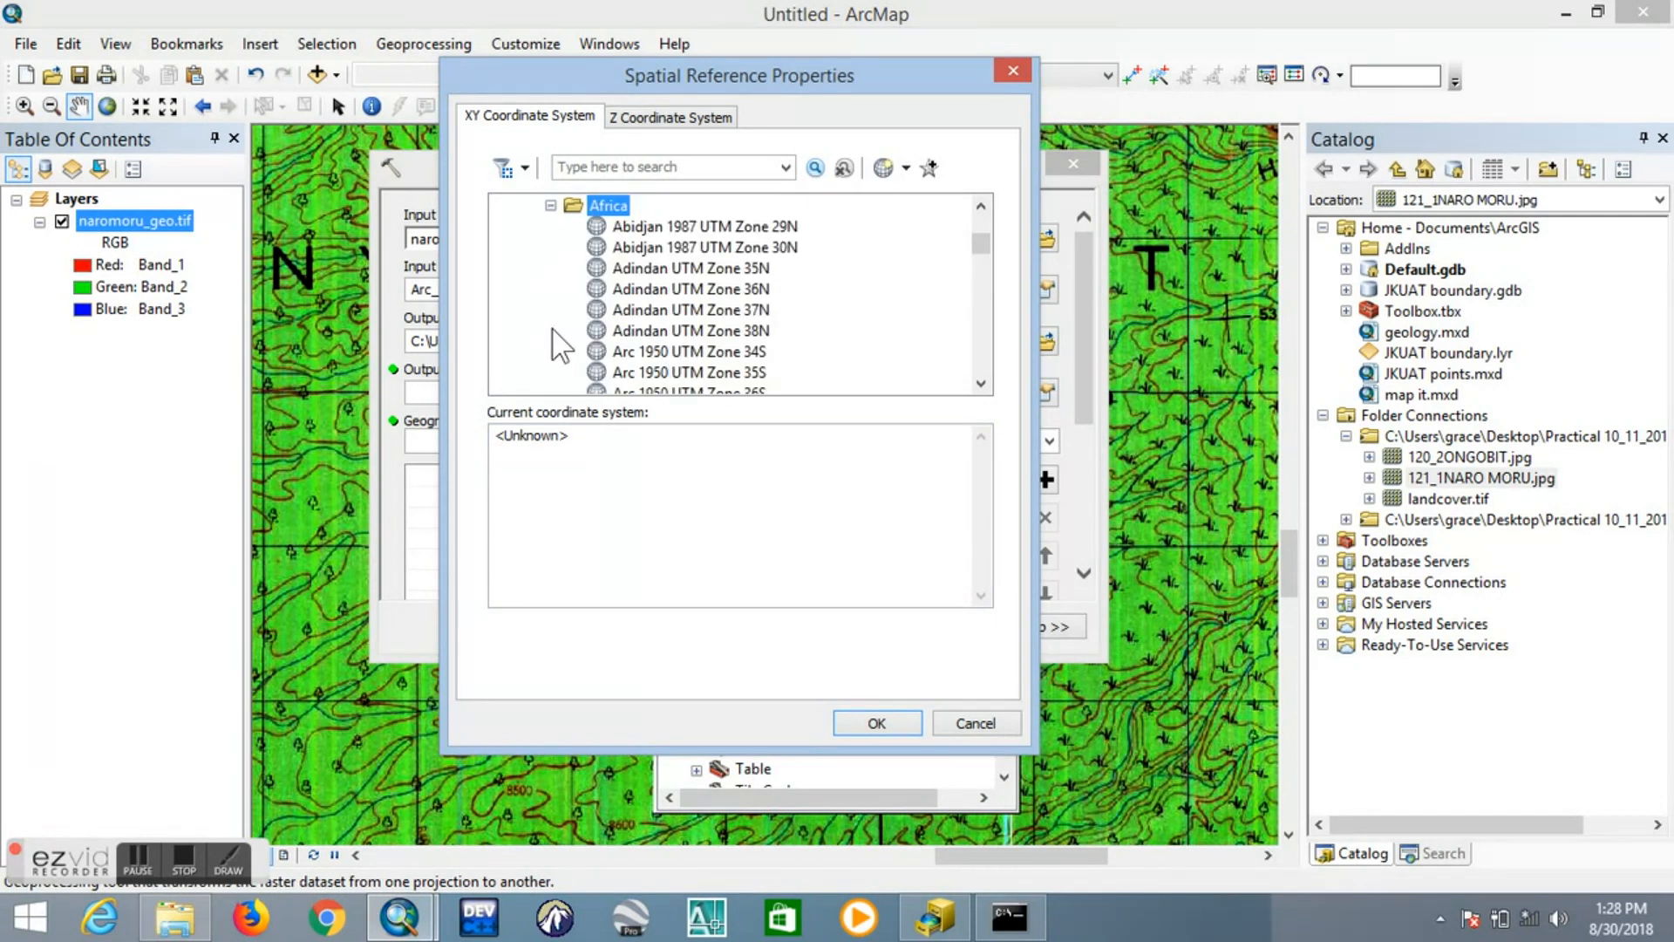
pyautogui.scroll(-6, 596, 314)
pyautogui.scroll(4, 602, 336)
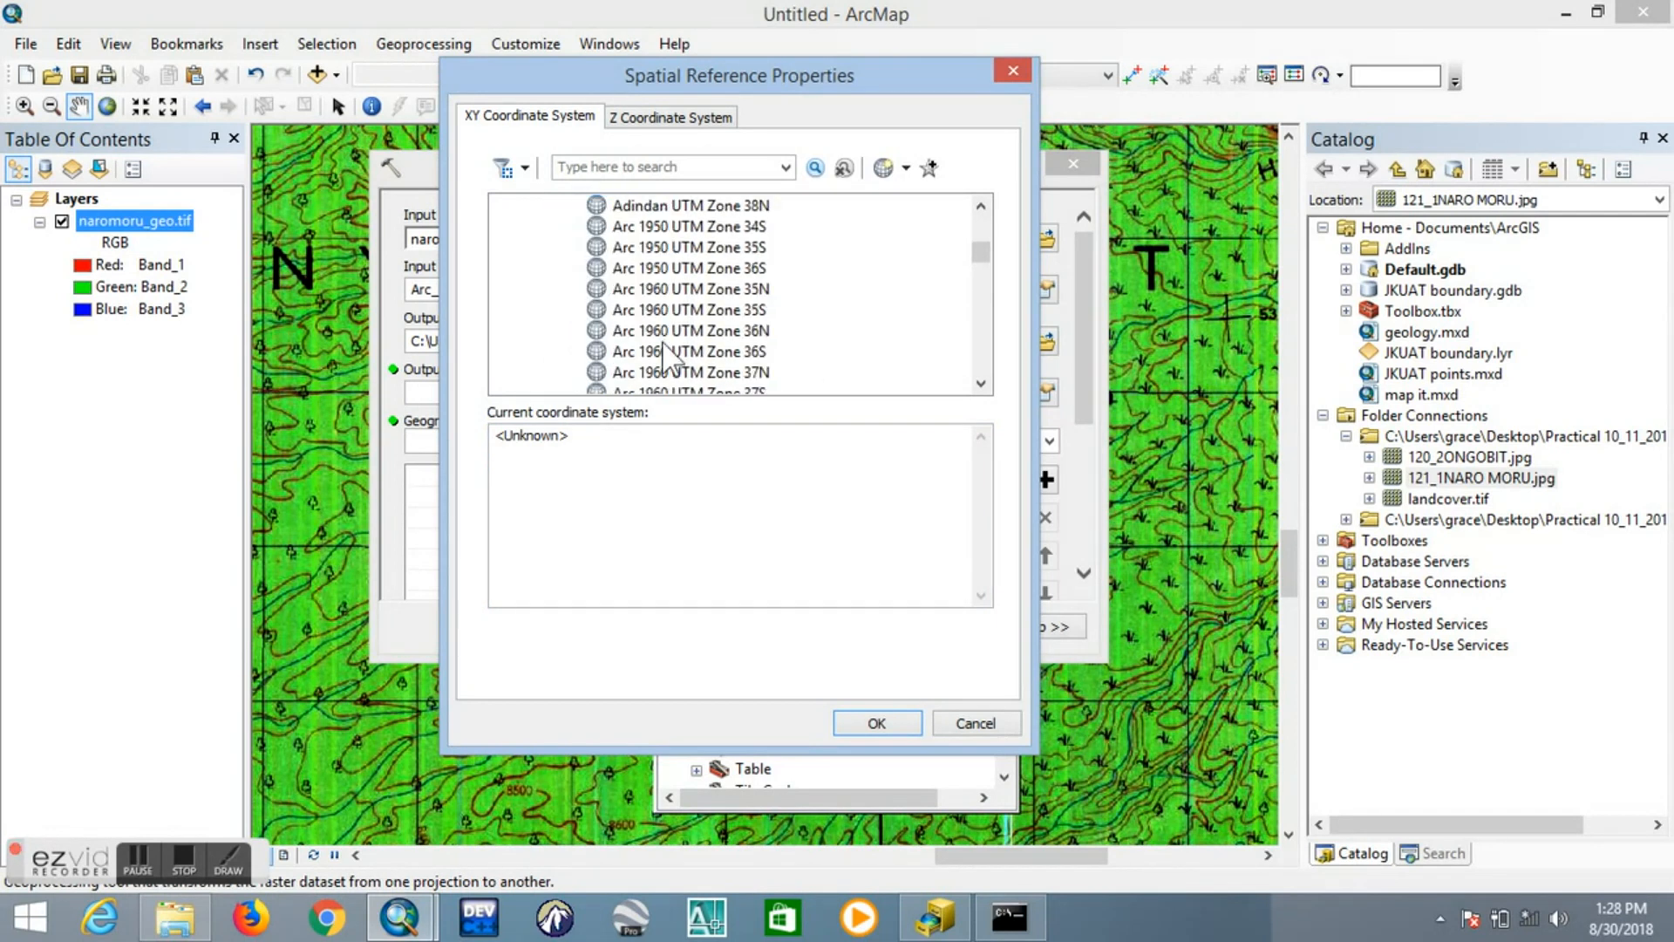
pyautogui.scroll(-1, 672, 340)
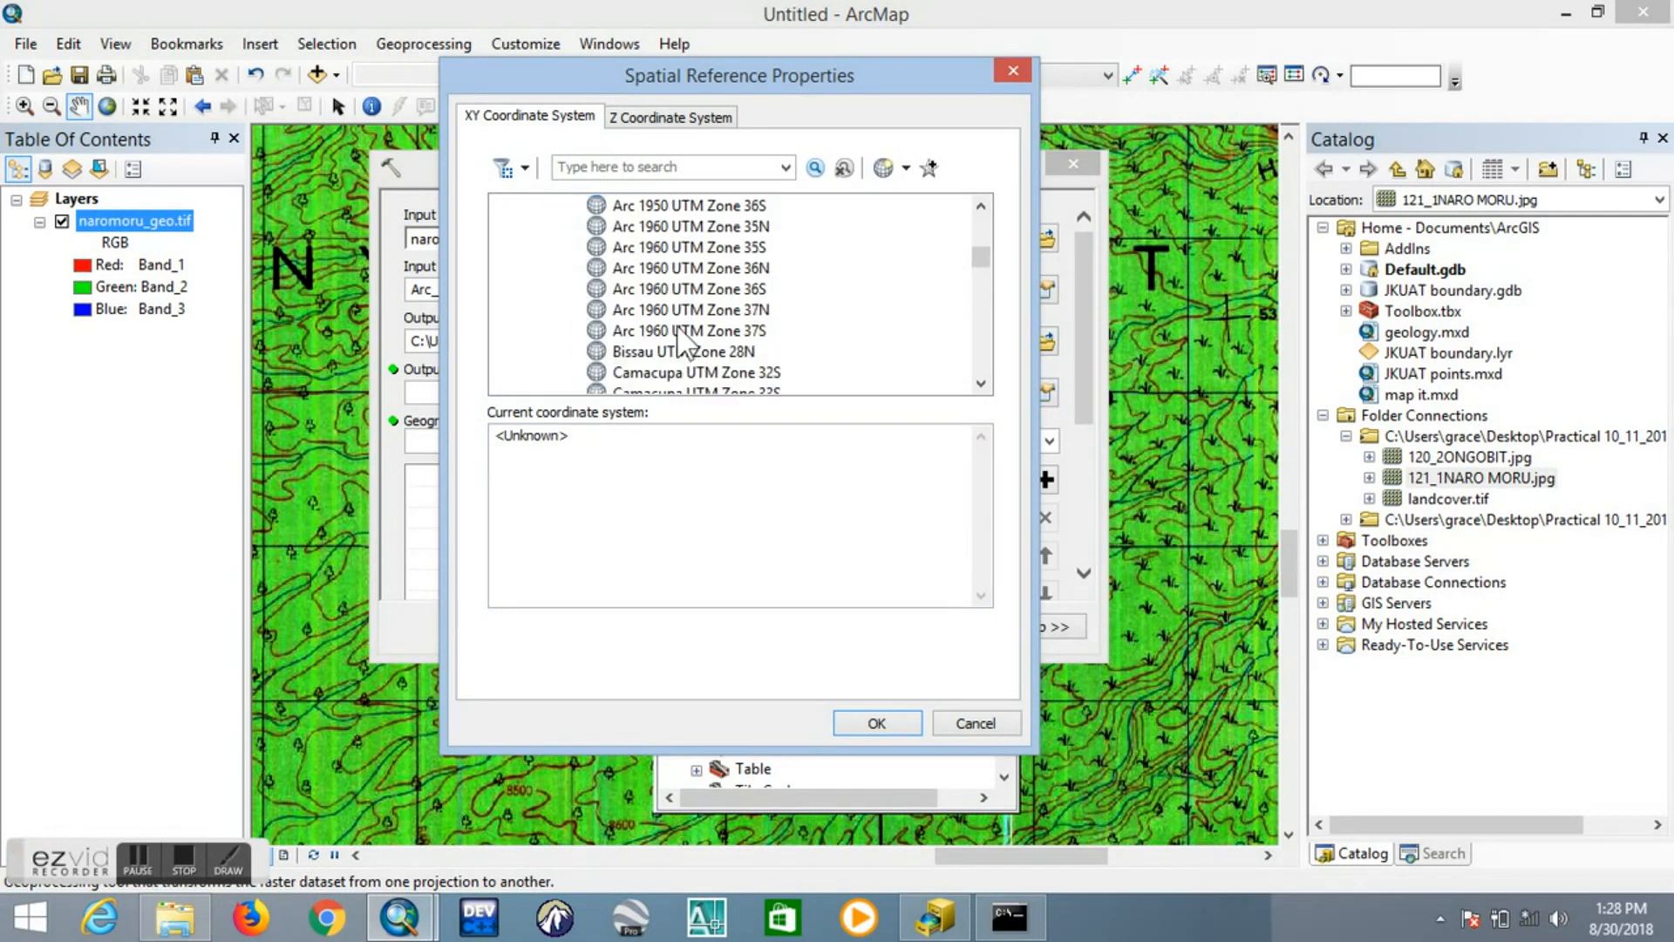
pyautogui.click(755, 310)
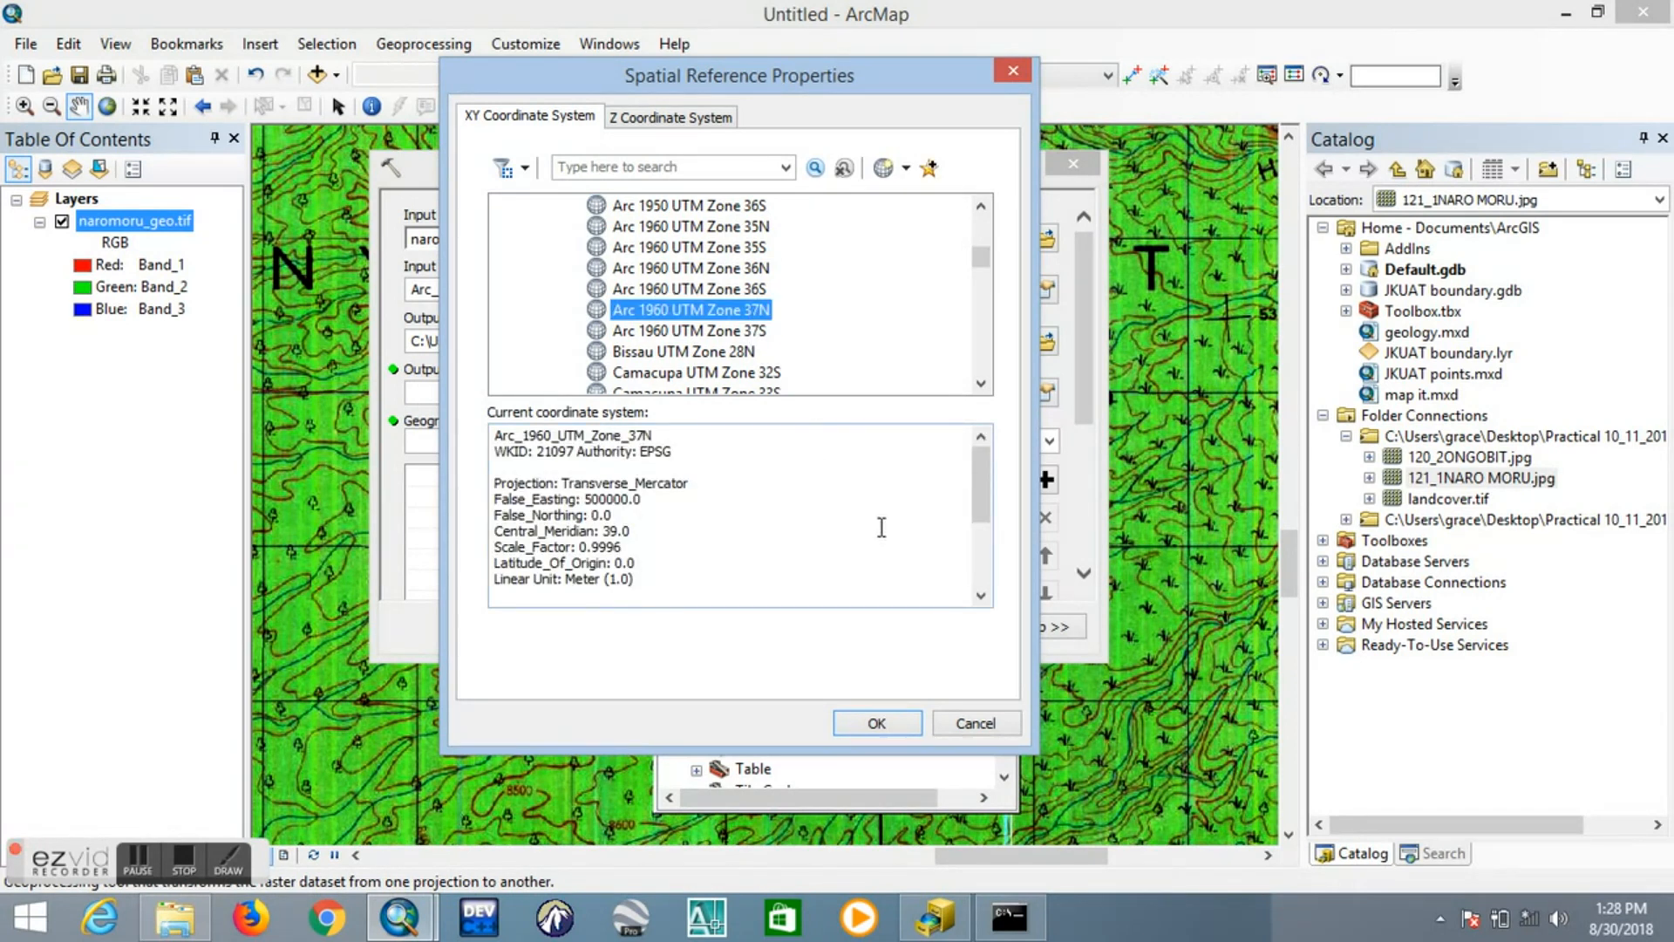
# Add Arc 1960 UTM Zone 37N to the favorites and accept it for the output raster
pyautogui.rightClick(719, 307)
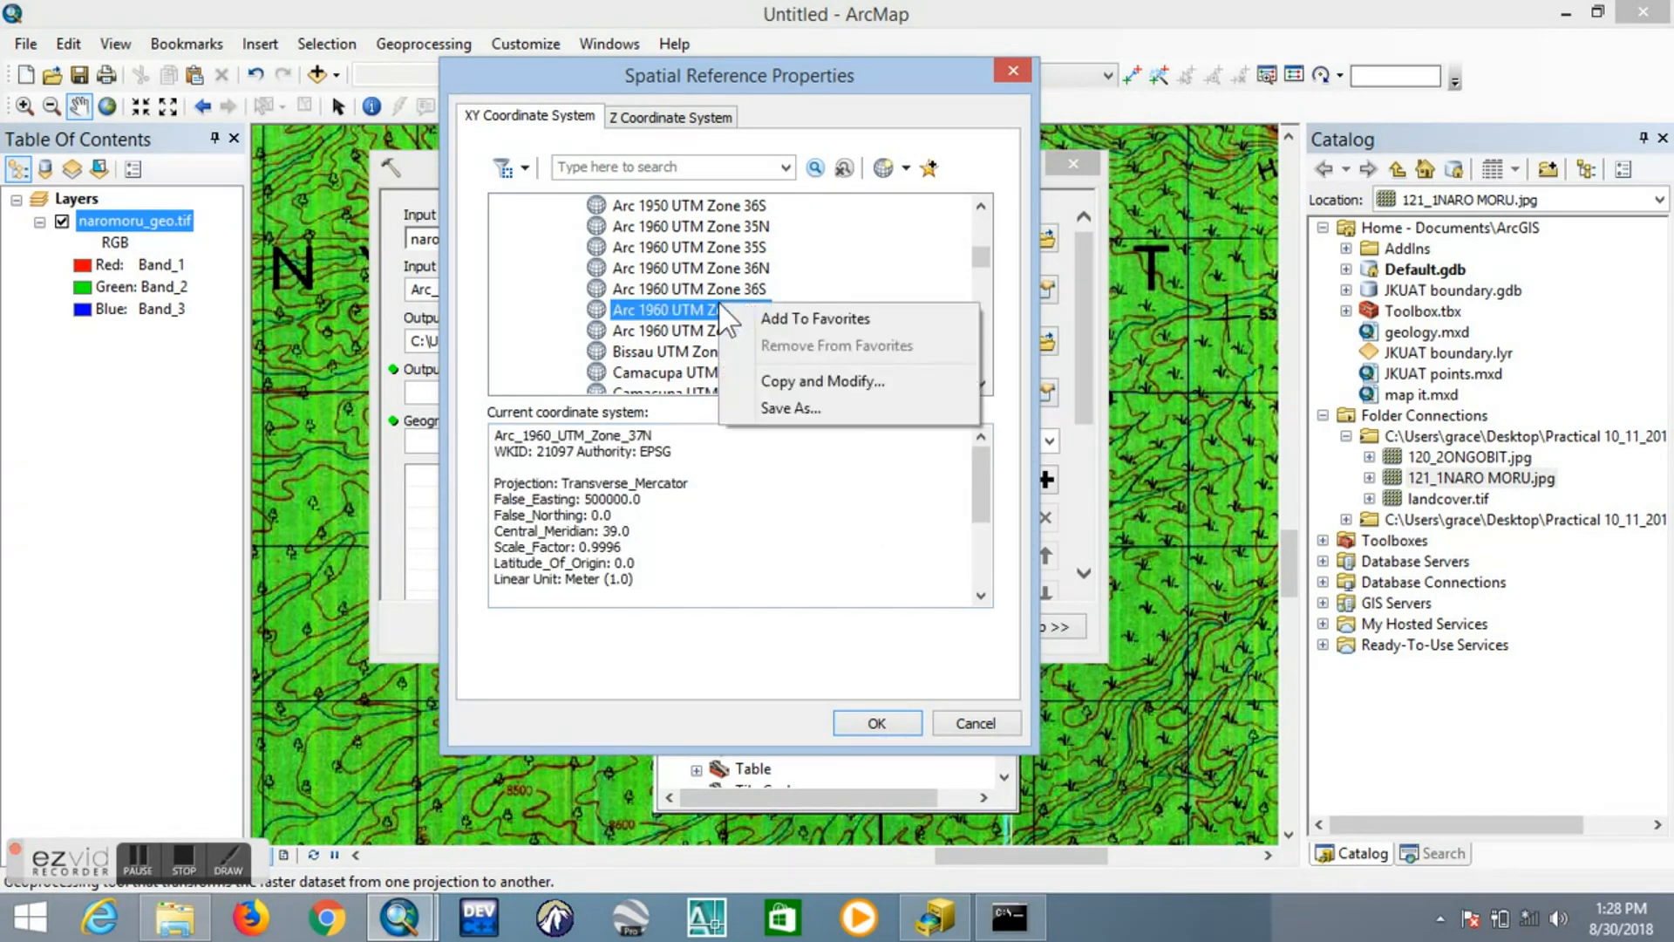
pyautogui.click(787, 318)
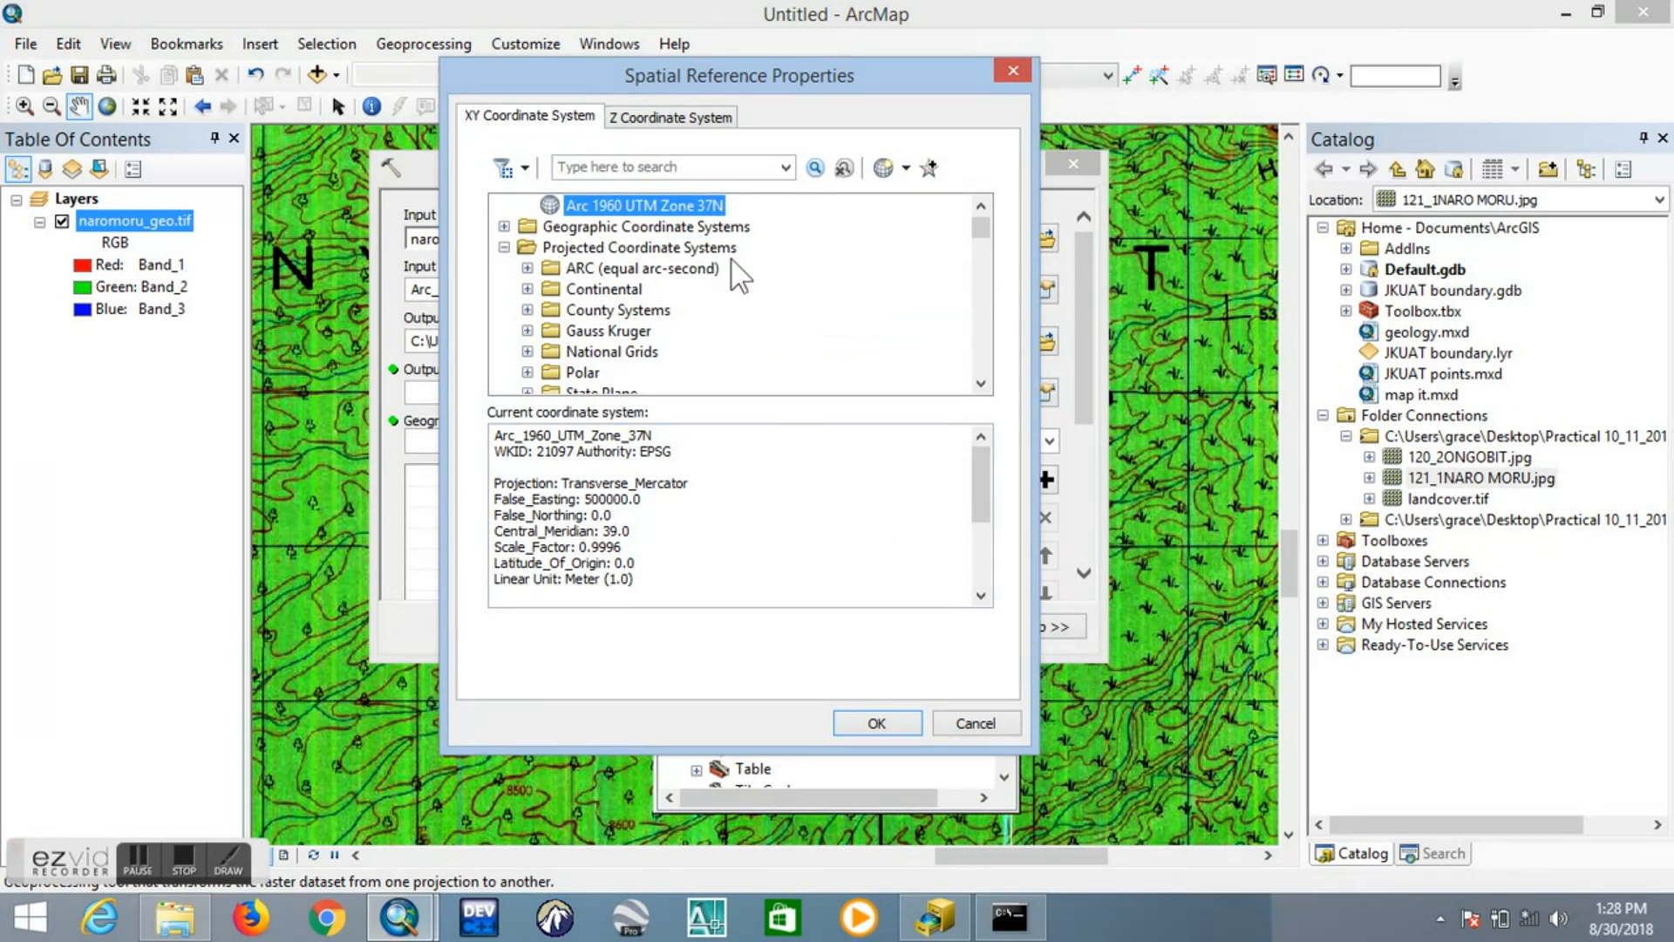
pyautogui.click(879, 722)
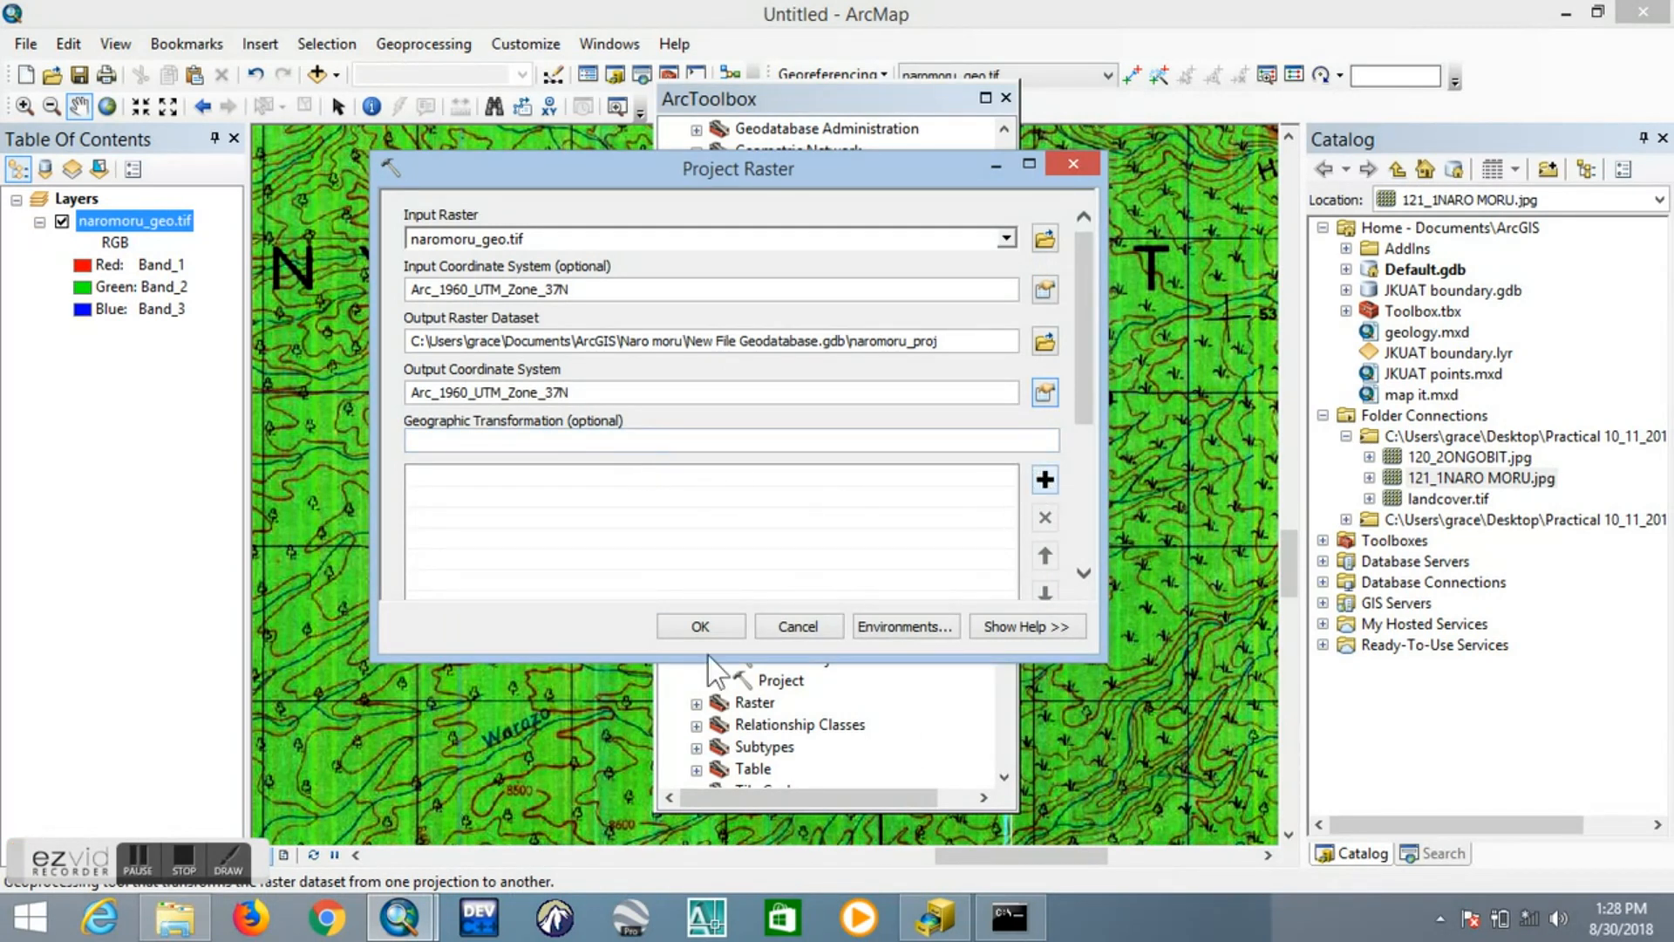
# Run the Project Raster tool, review its results report and close the report
pyautogui.click(708, 622)
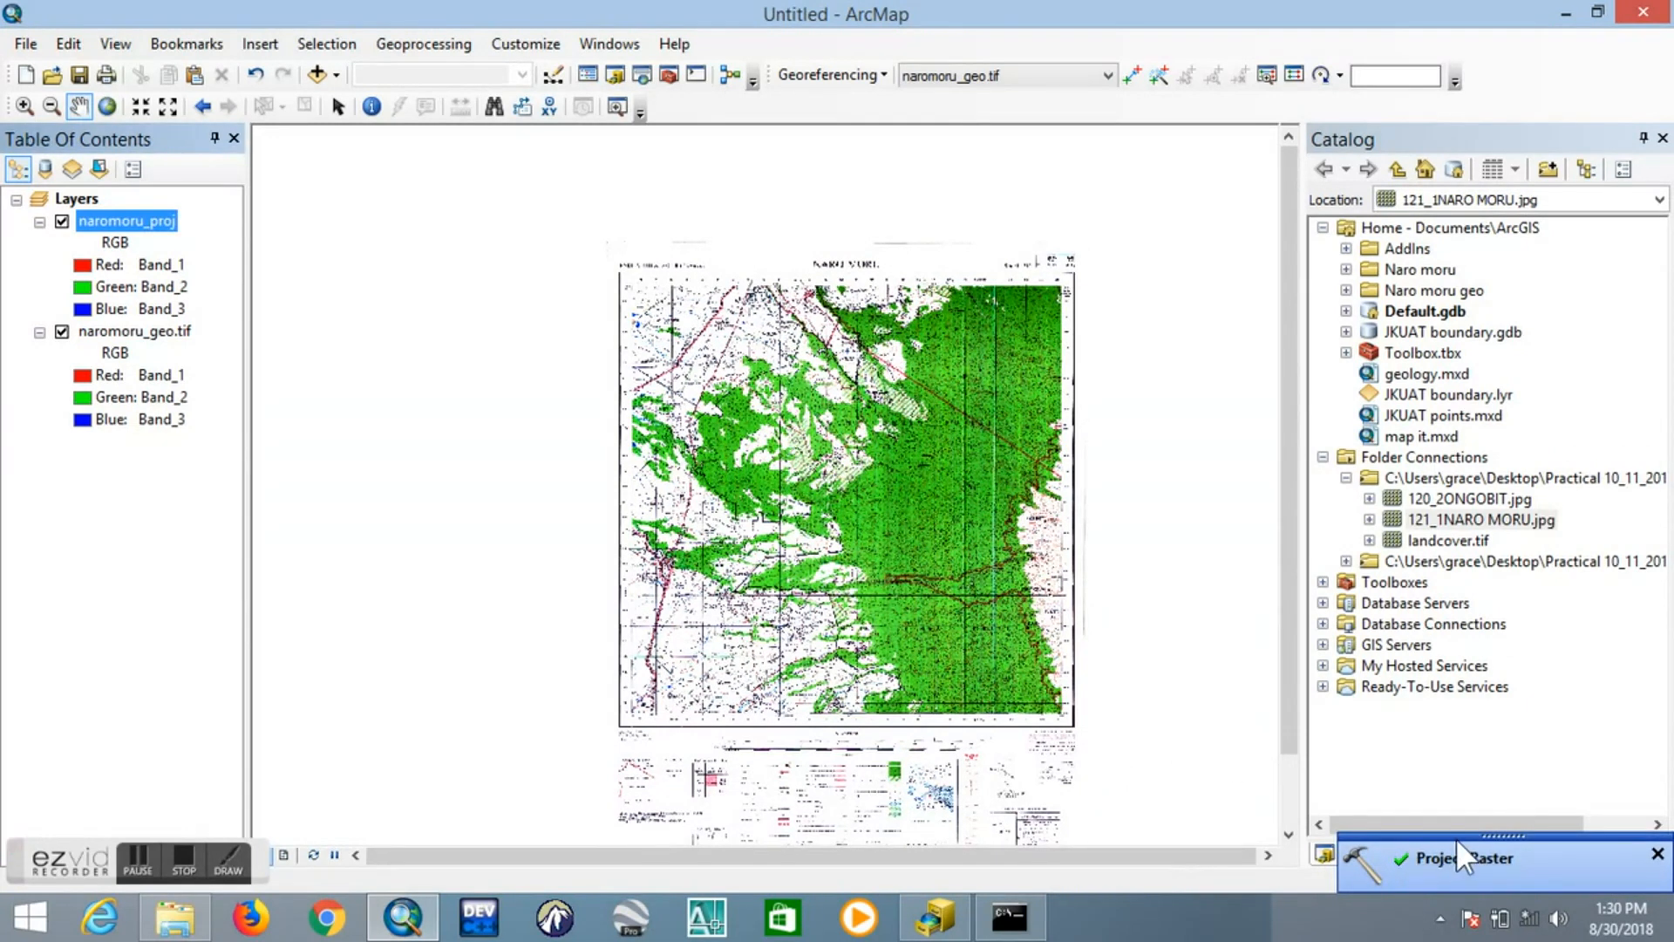
pyautogui.click(1499, 858)
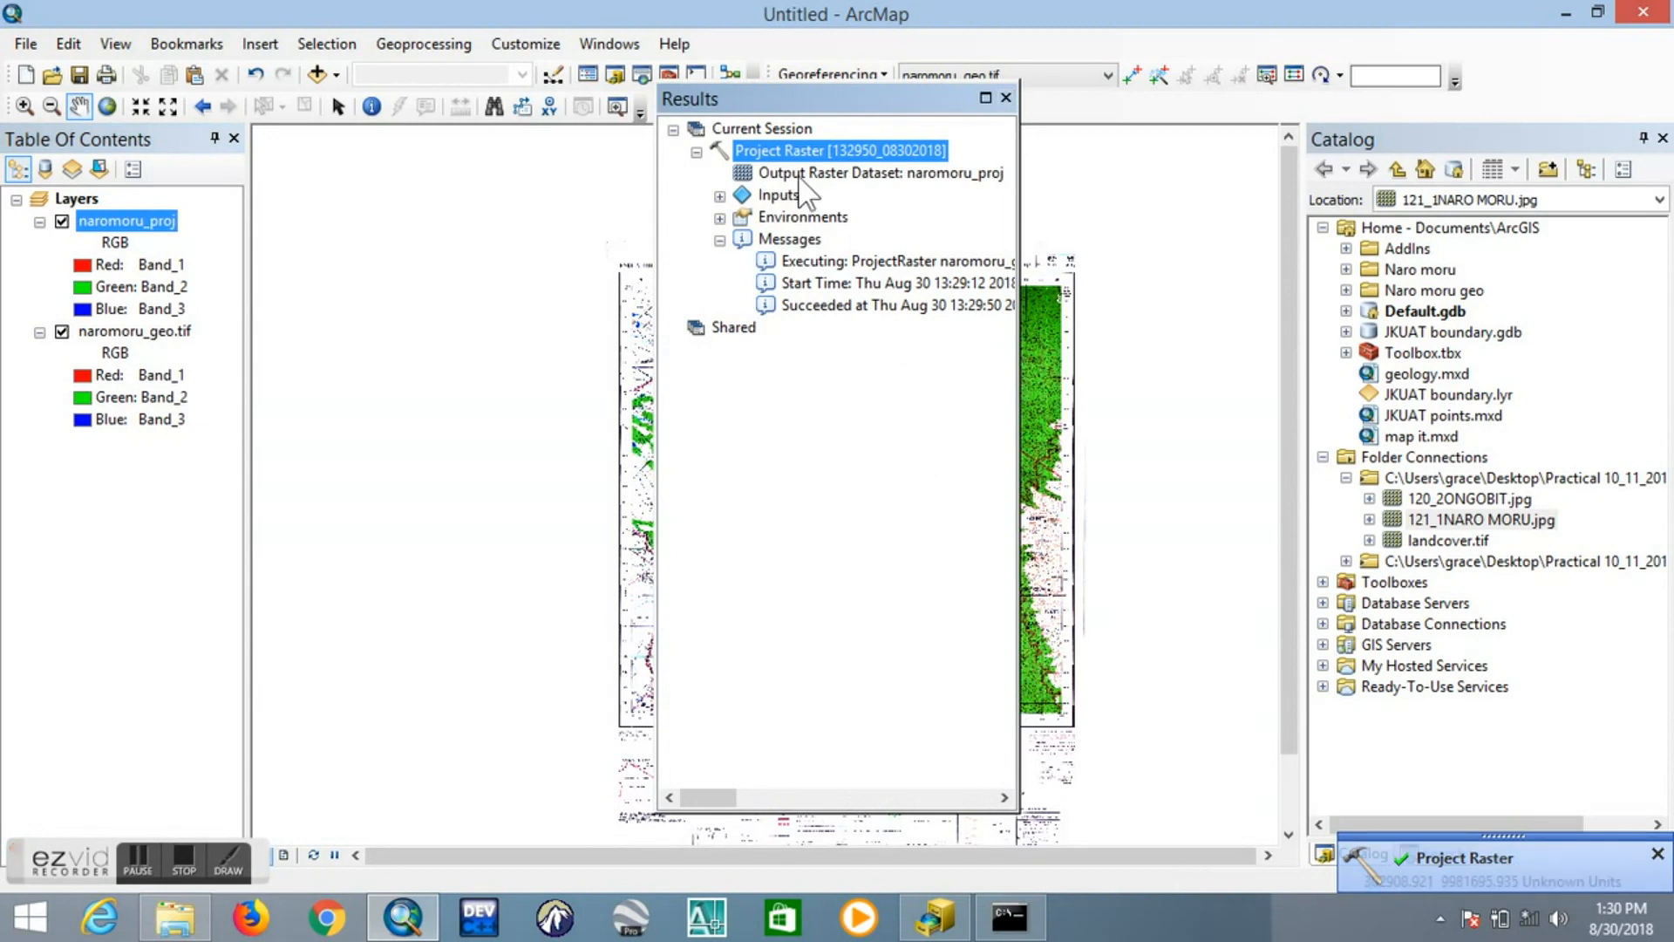
pyautogui.click(1009, 98)
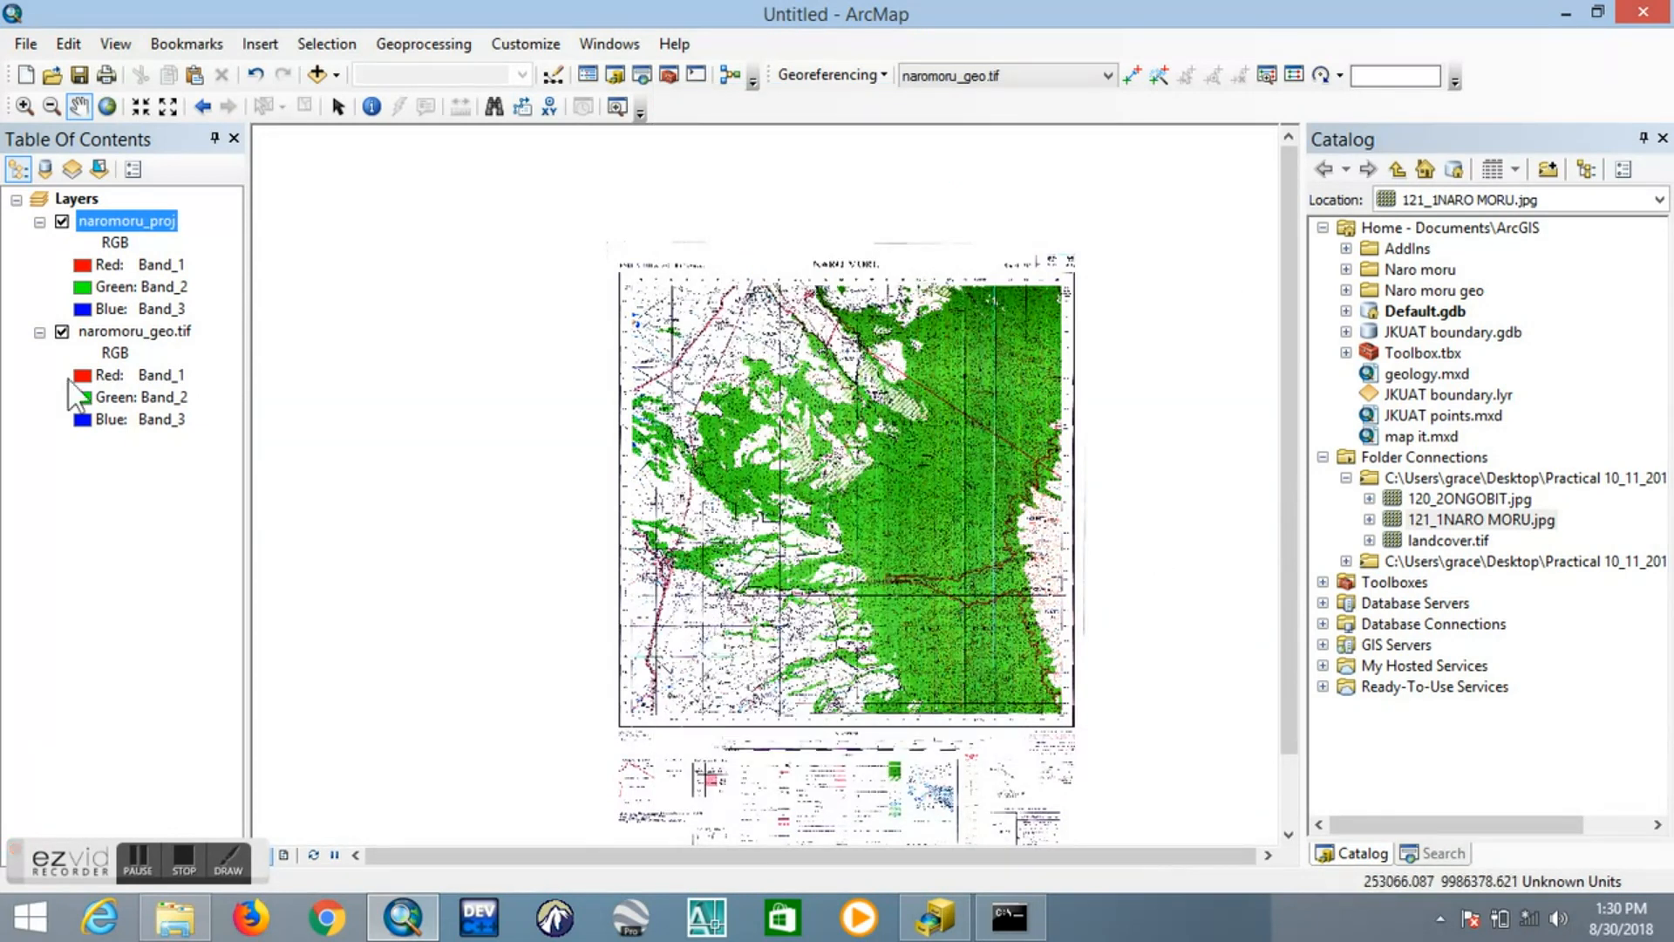
# Start a new blank map without saving the changes to the untitled map
pyautogui.click(25, 75)
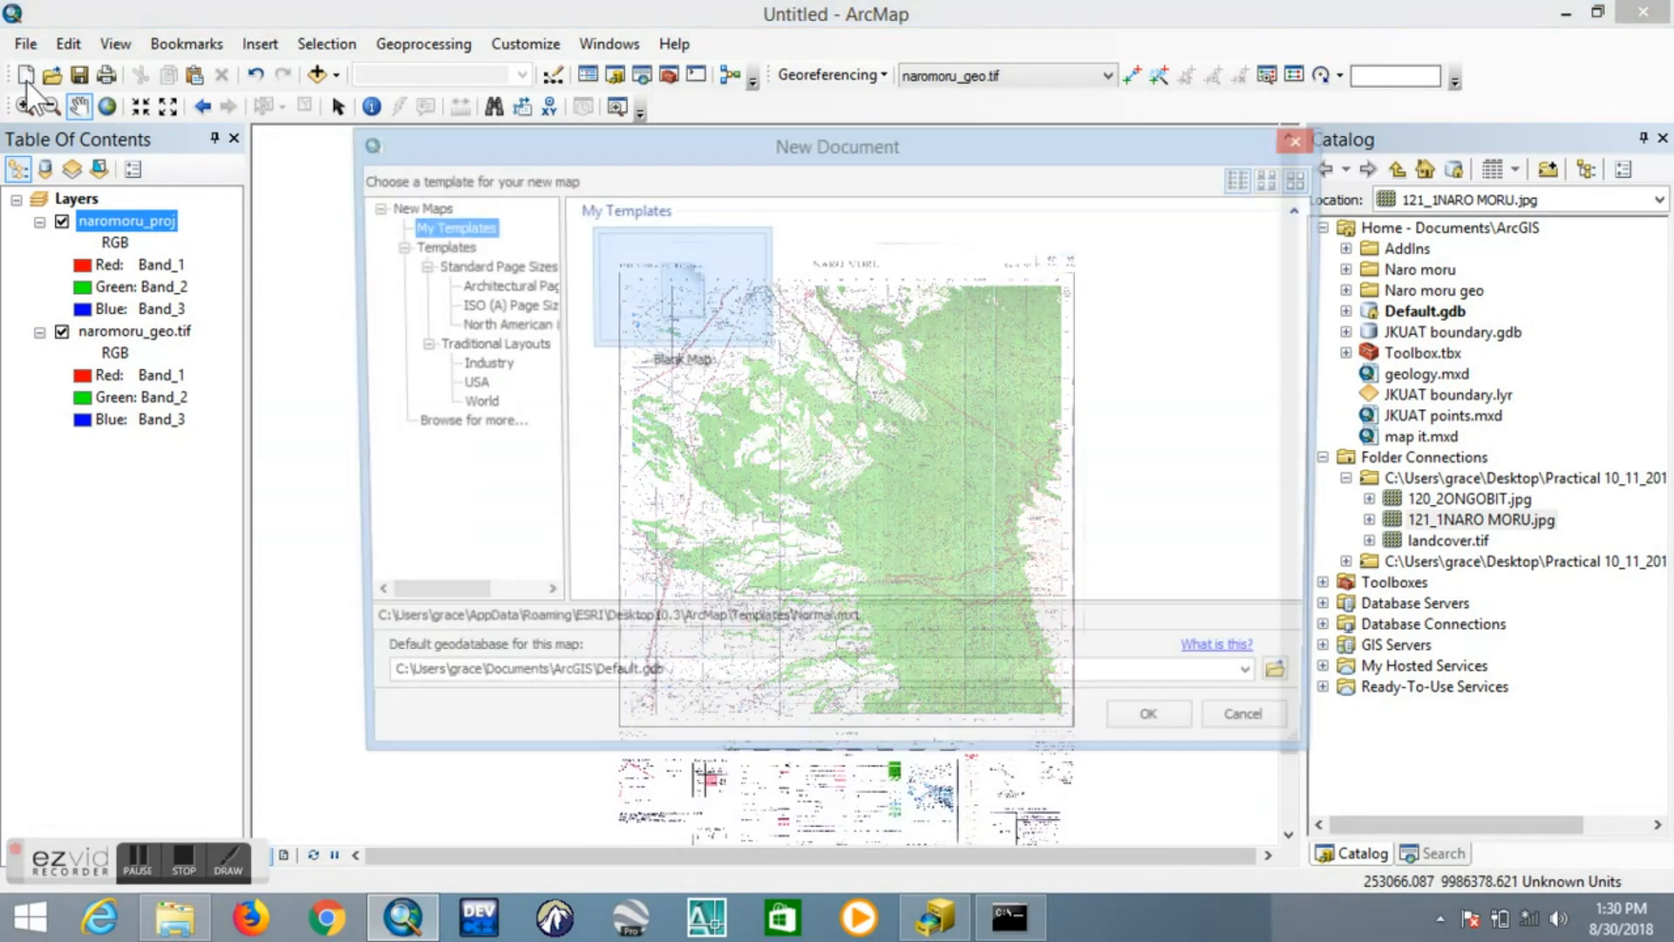
pyautogui.click(1170, 731)
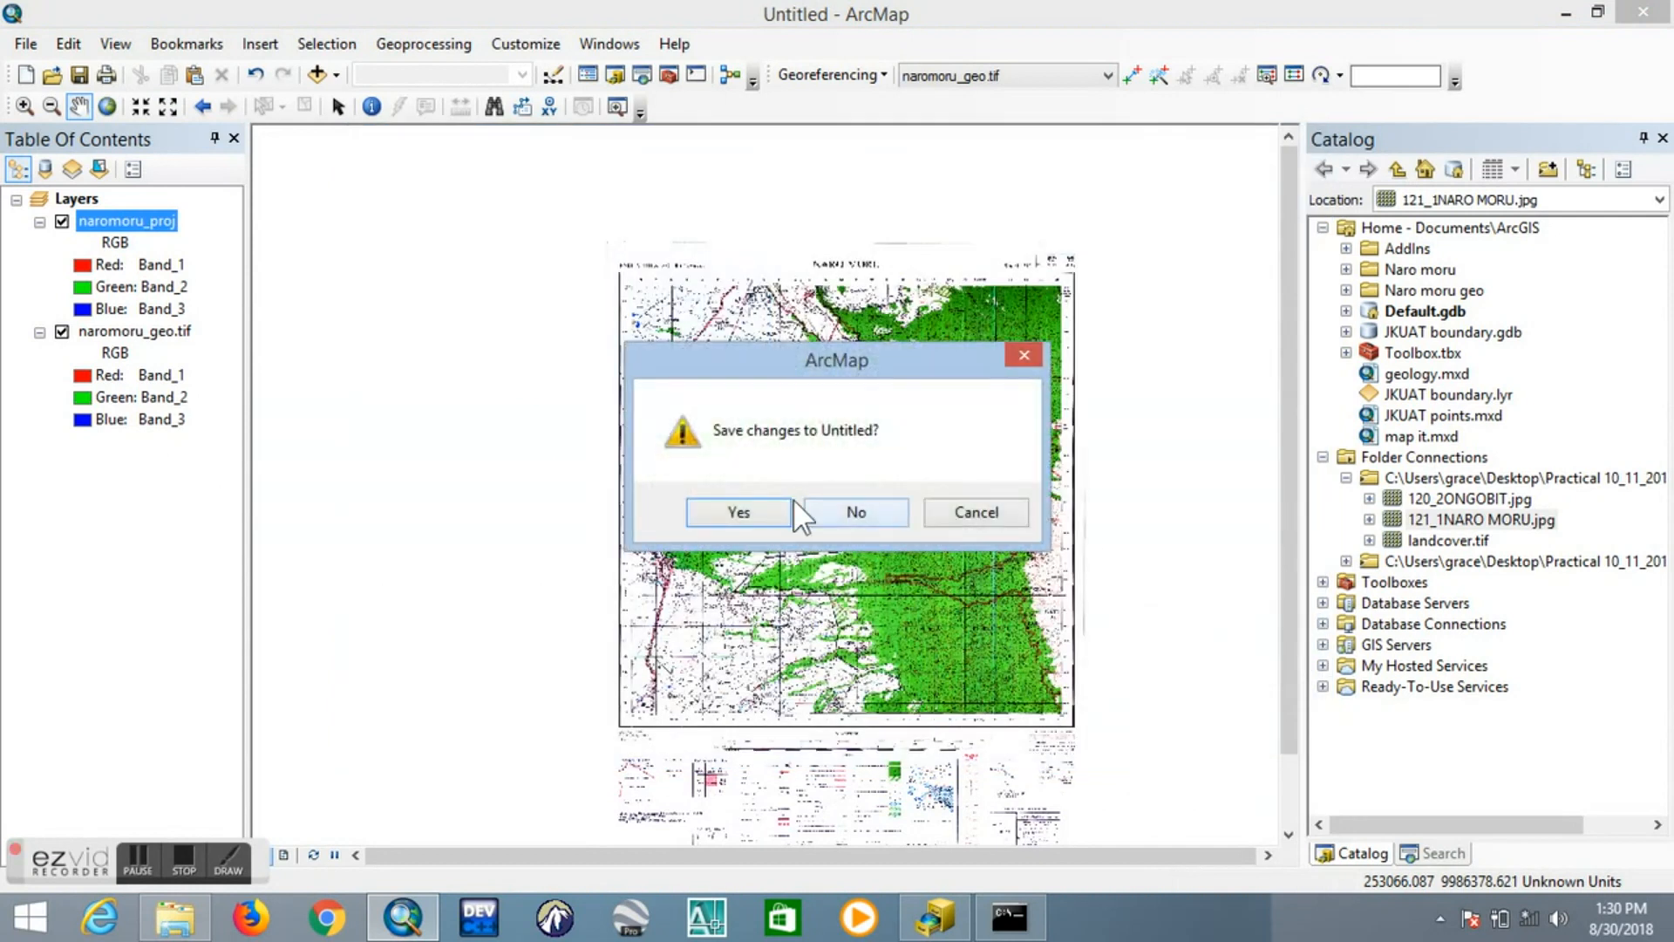
pyautogui.click(863, 513)
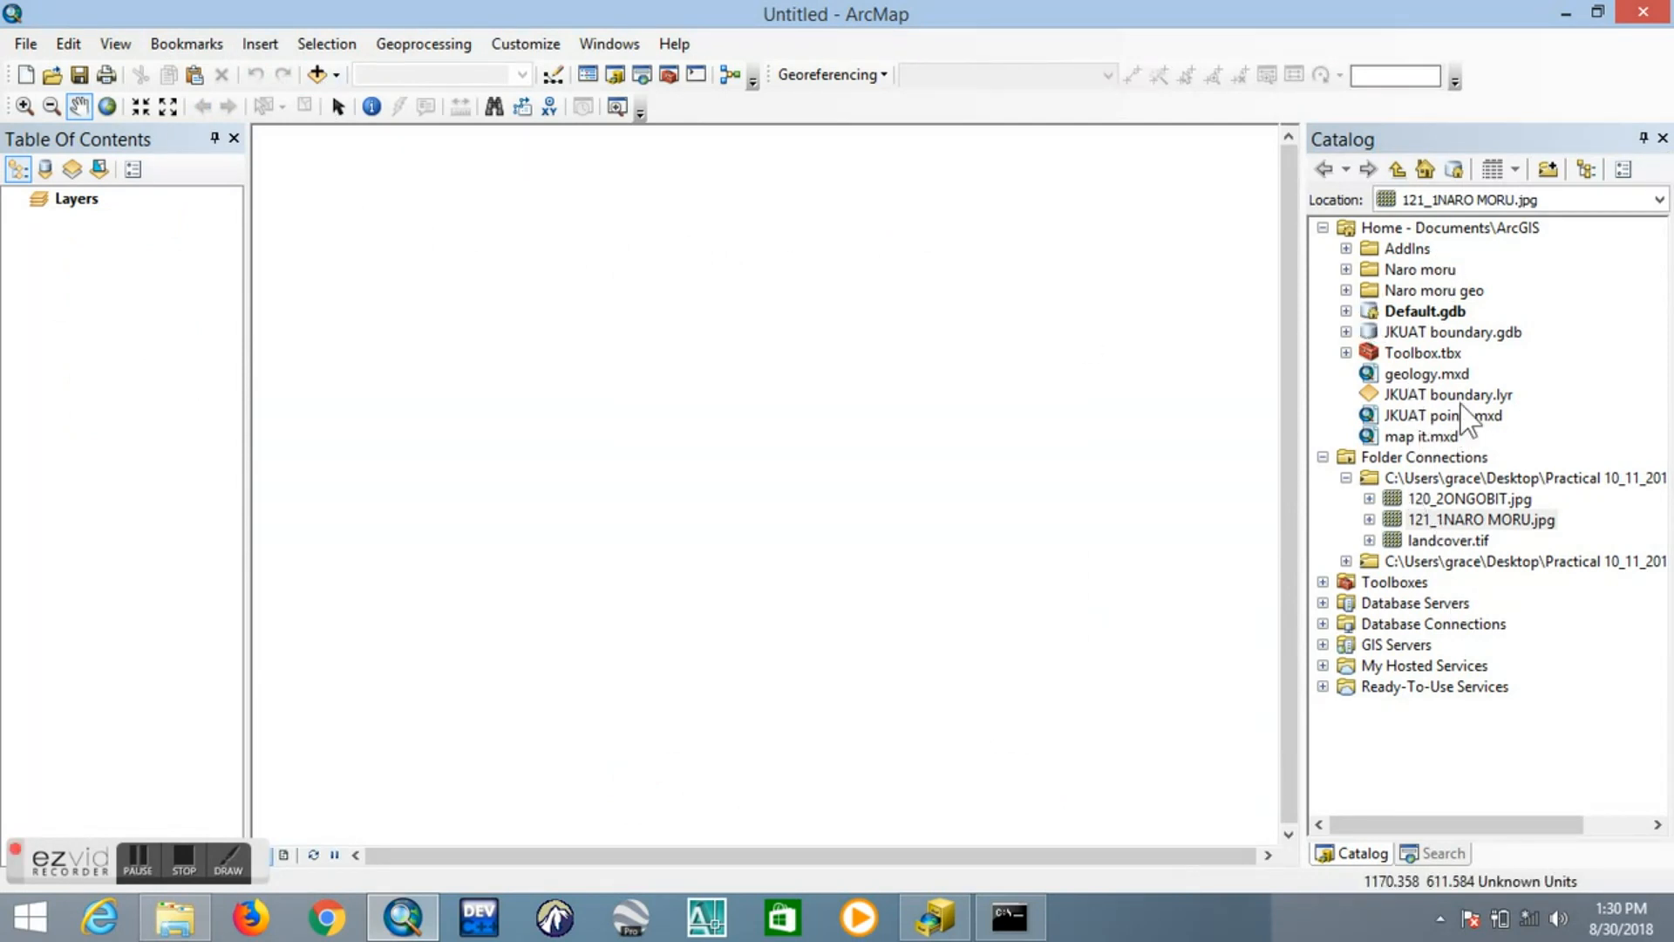
# Add the naromoru_proj raster from the file geodatabase in the Naro moru folder to the blank map
pyautogui.click(1346, 270)
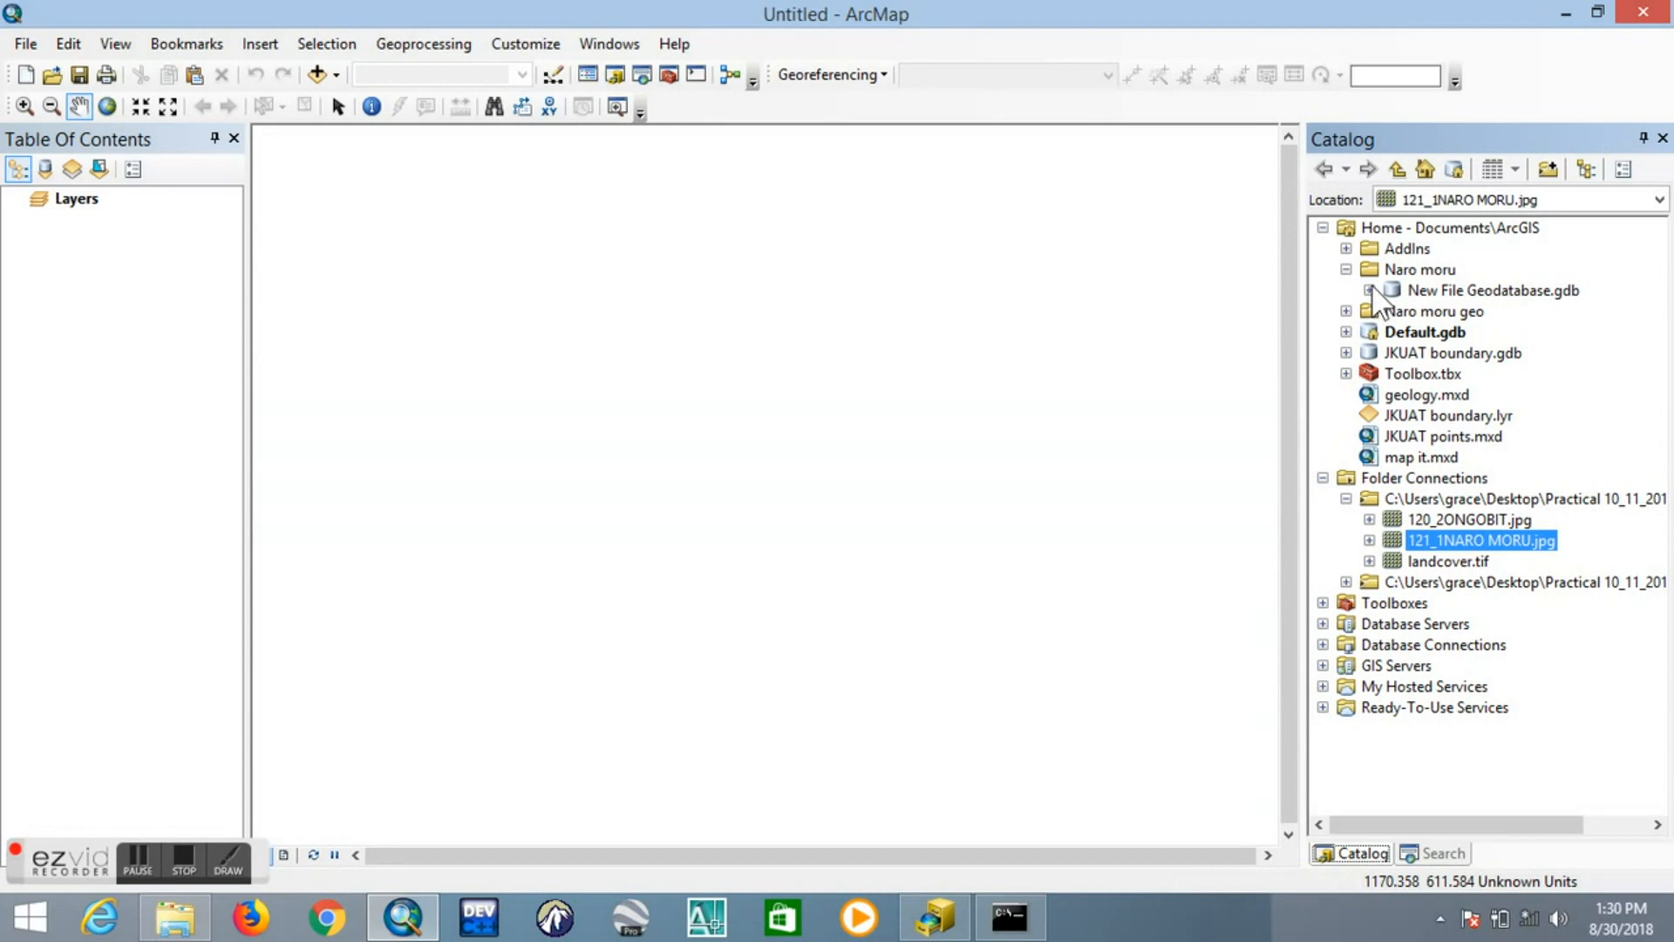
pyautogui.click(1370, 289)
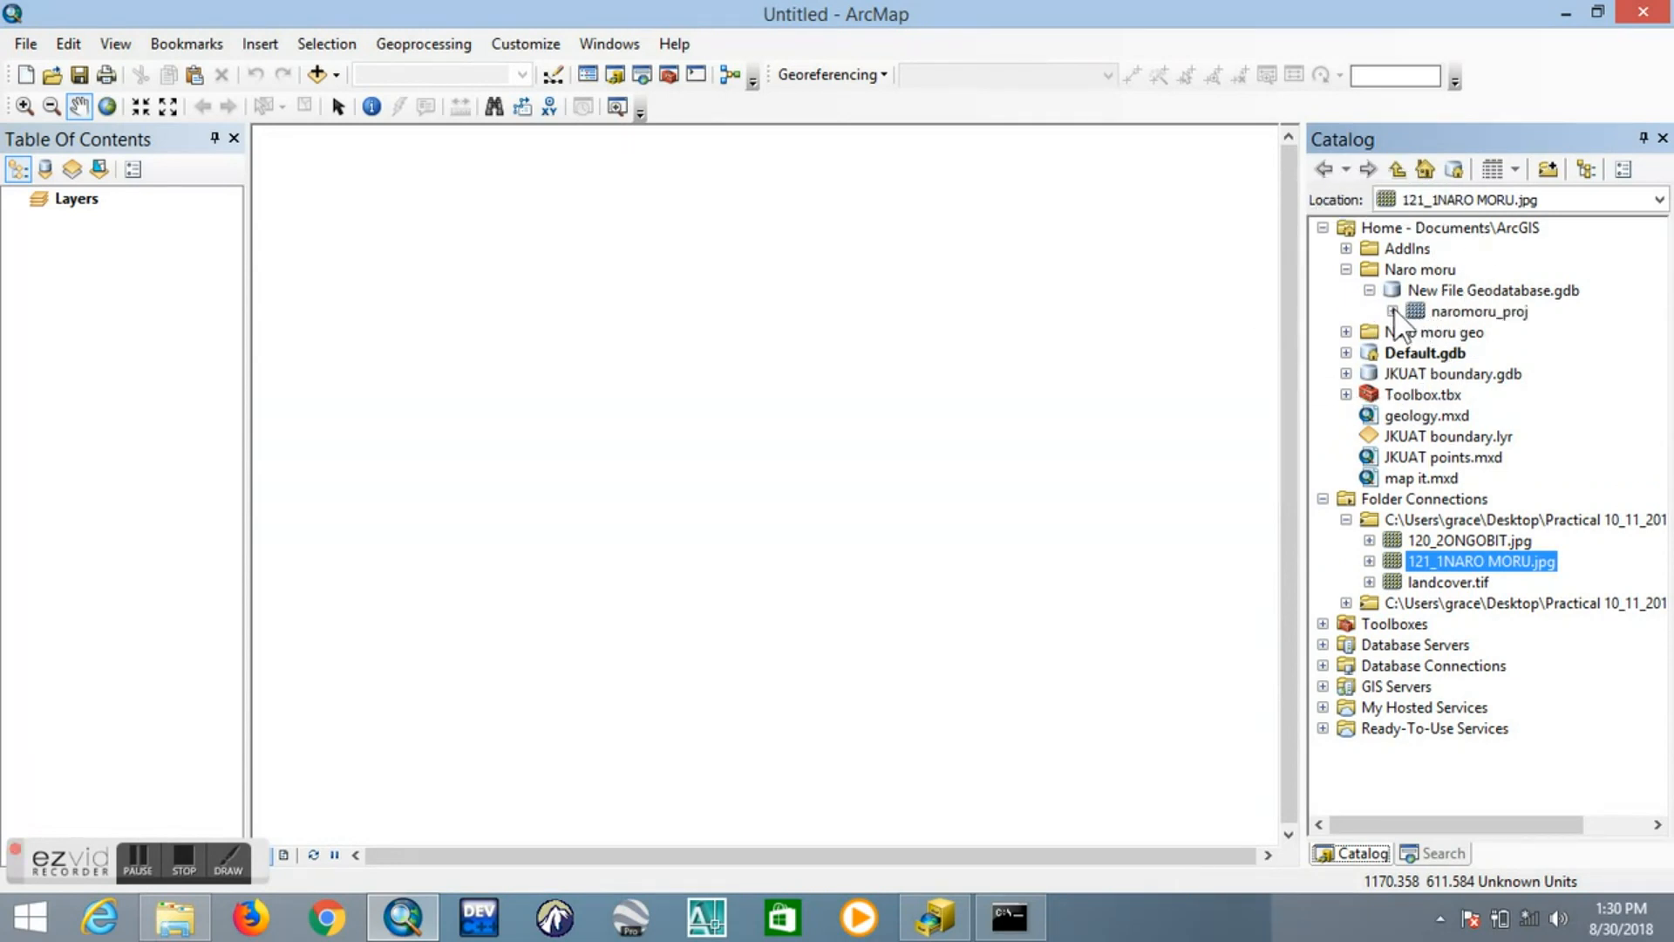
pyautogui.click(1393, 312)
pyautogui.moveTo(1437, 313)
pyautogui.mouseDown()
pyautogui.moveTo(1208, 363)
pyautogui.moveTo(988, 346)
pyautogui.mouseUp()
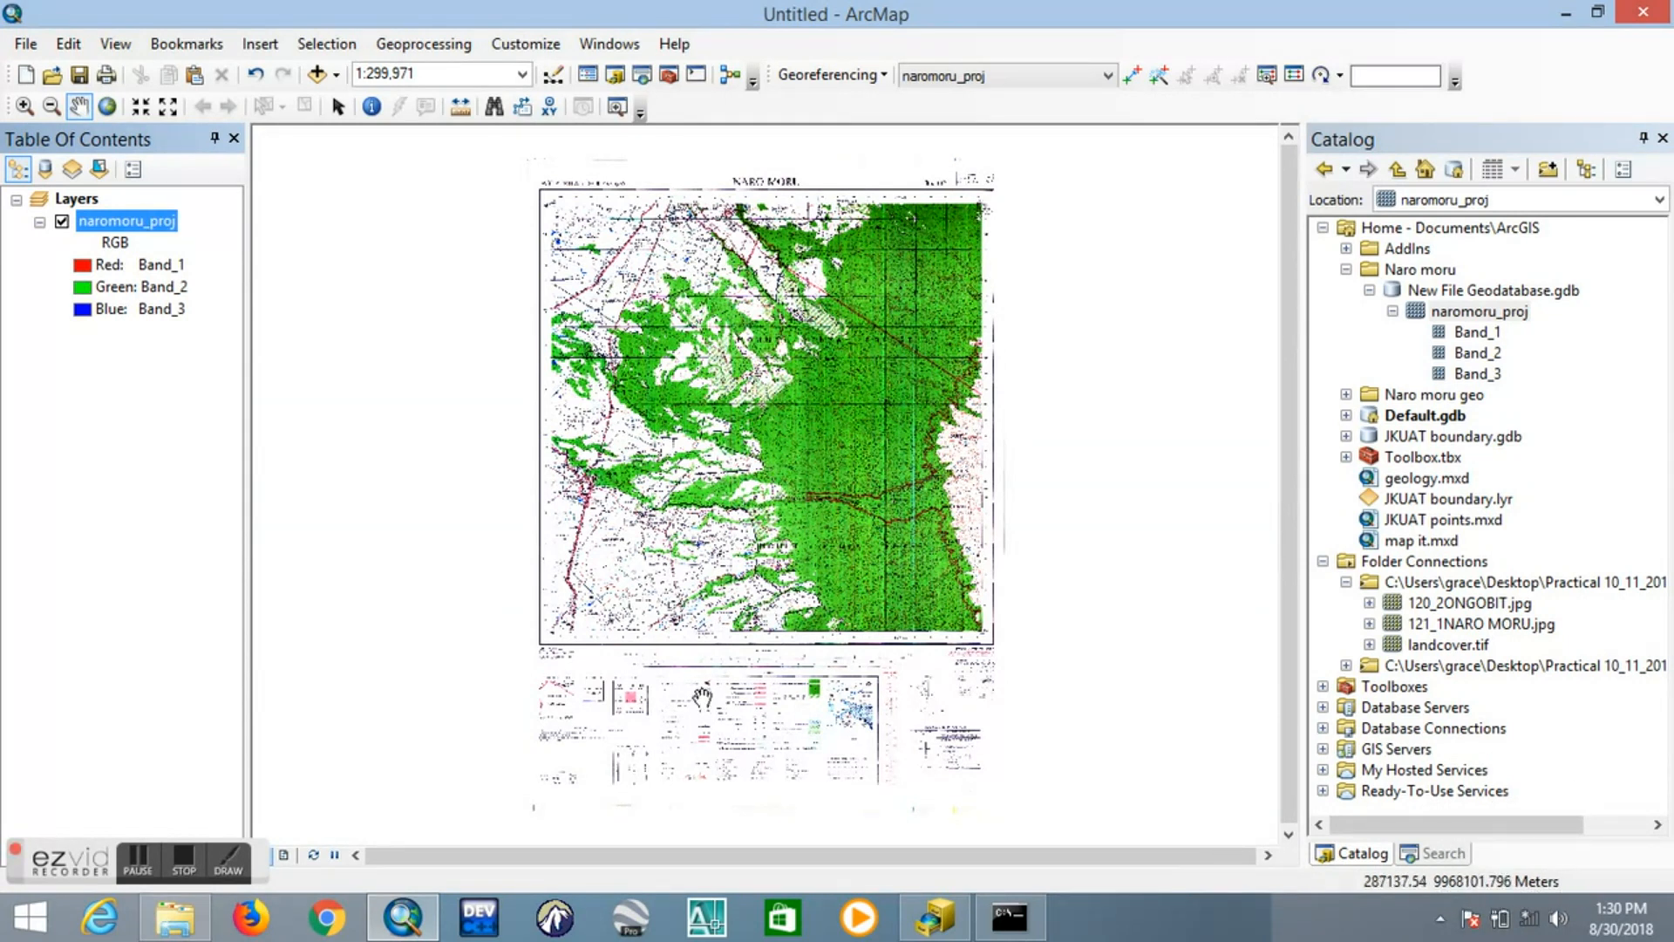
# Check the pointer coordinates against the printed grid intersection 278 / 9973 near the sheet's southwest corner
pyautogui.scroll(-5, 535, 636)
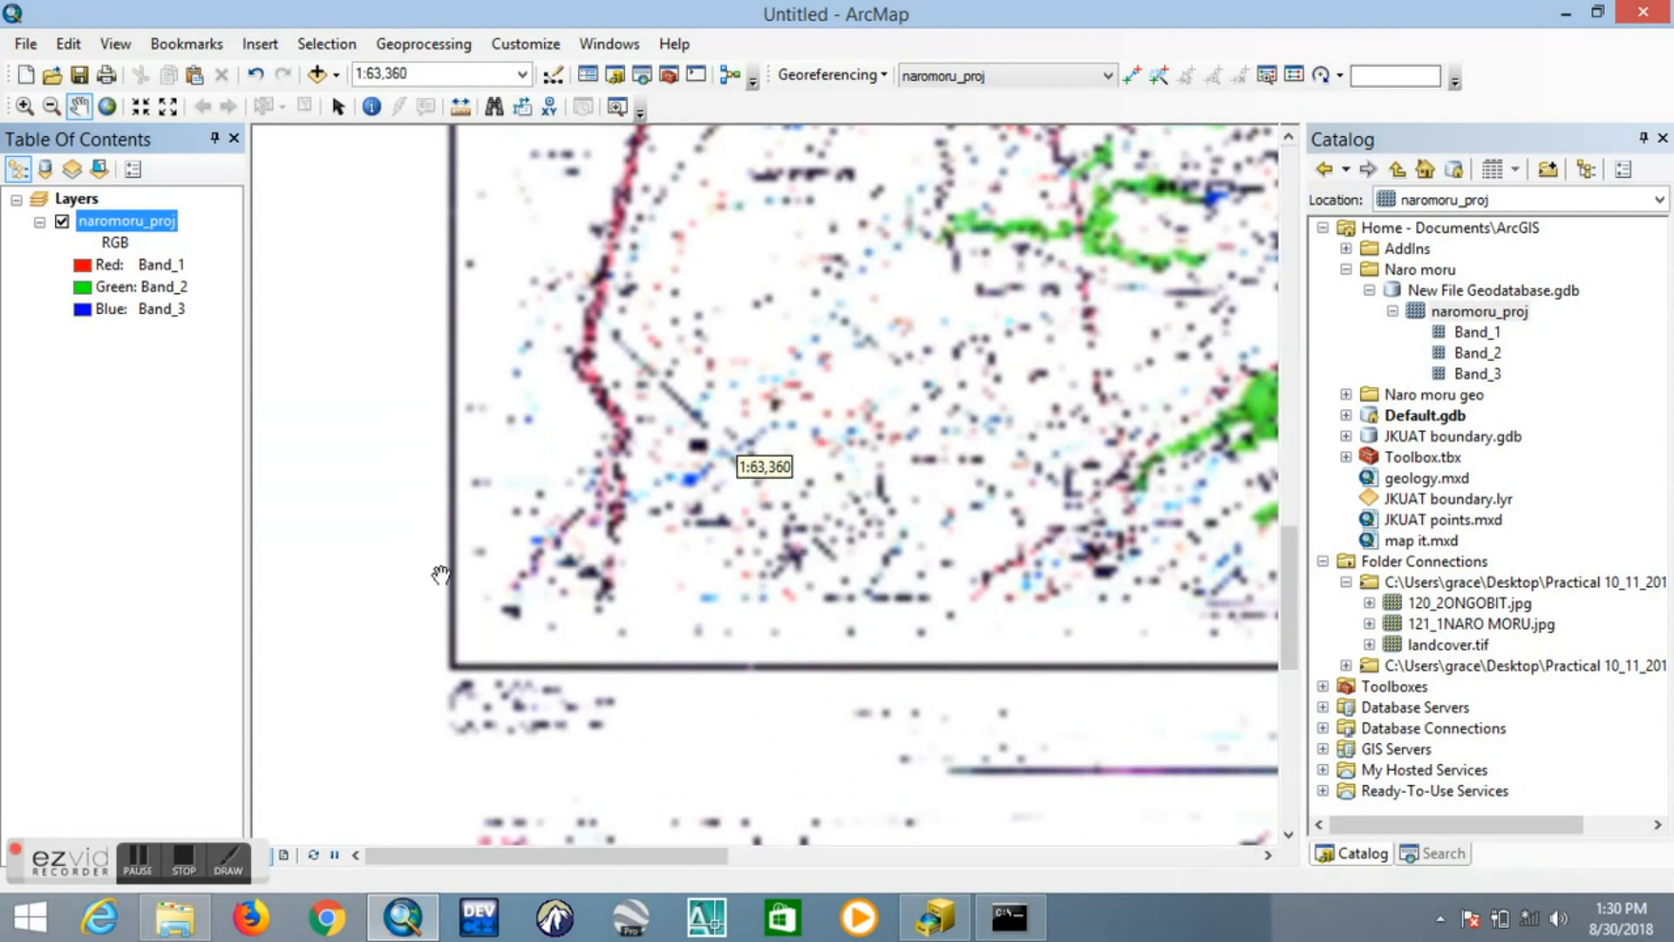
pyautogui.scroll(-3, 726, 491)
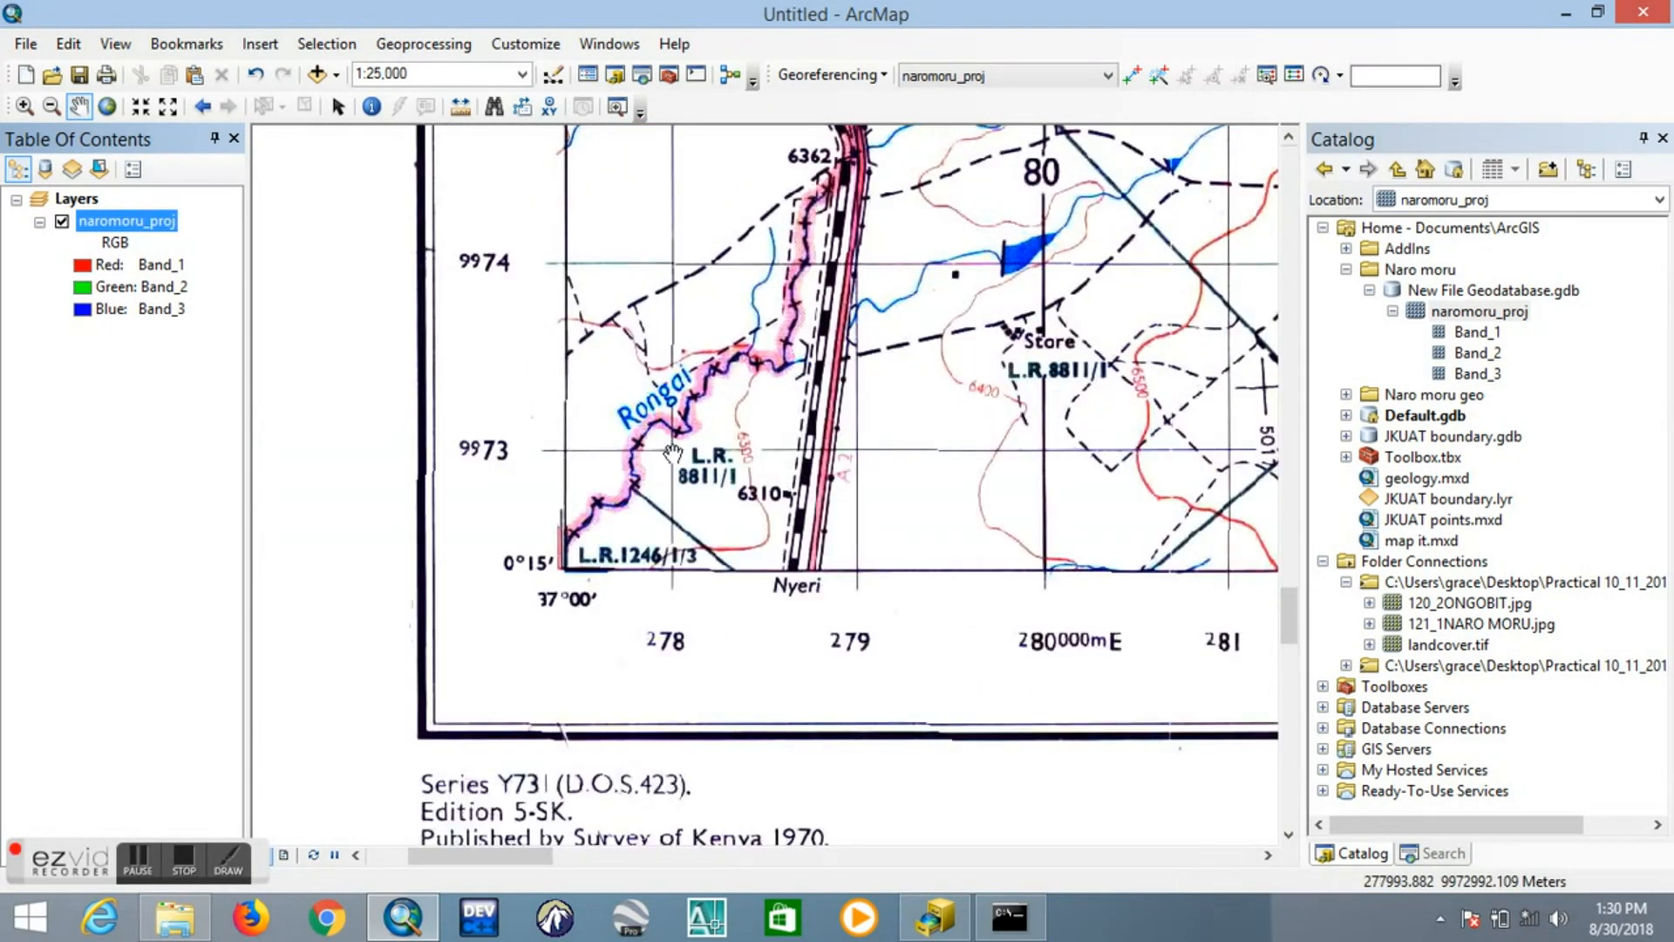
pyautogui.press('ctrl')
pyautogui.press('ctrl')
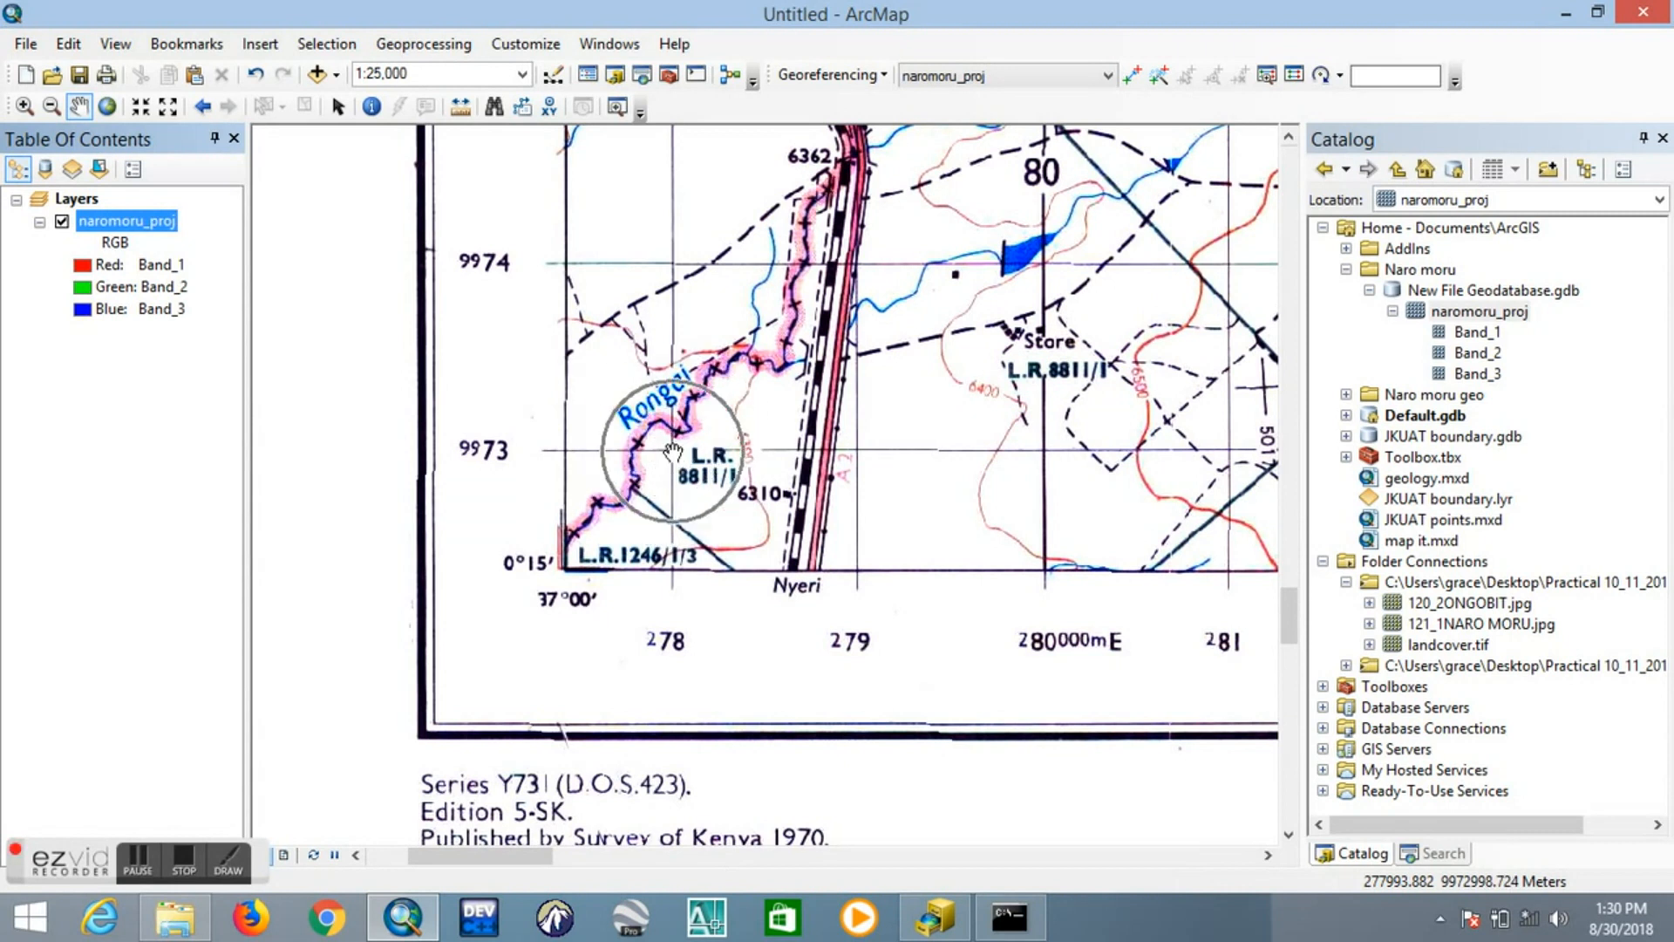
pyautogui.press('ctrl')
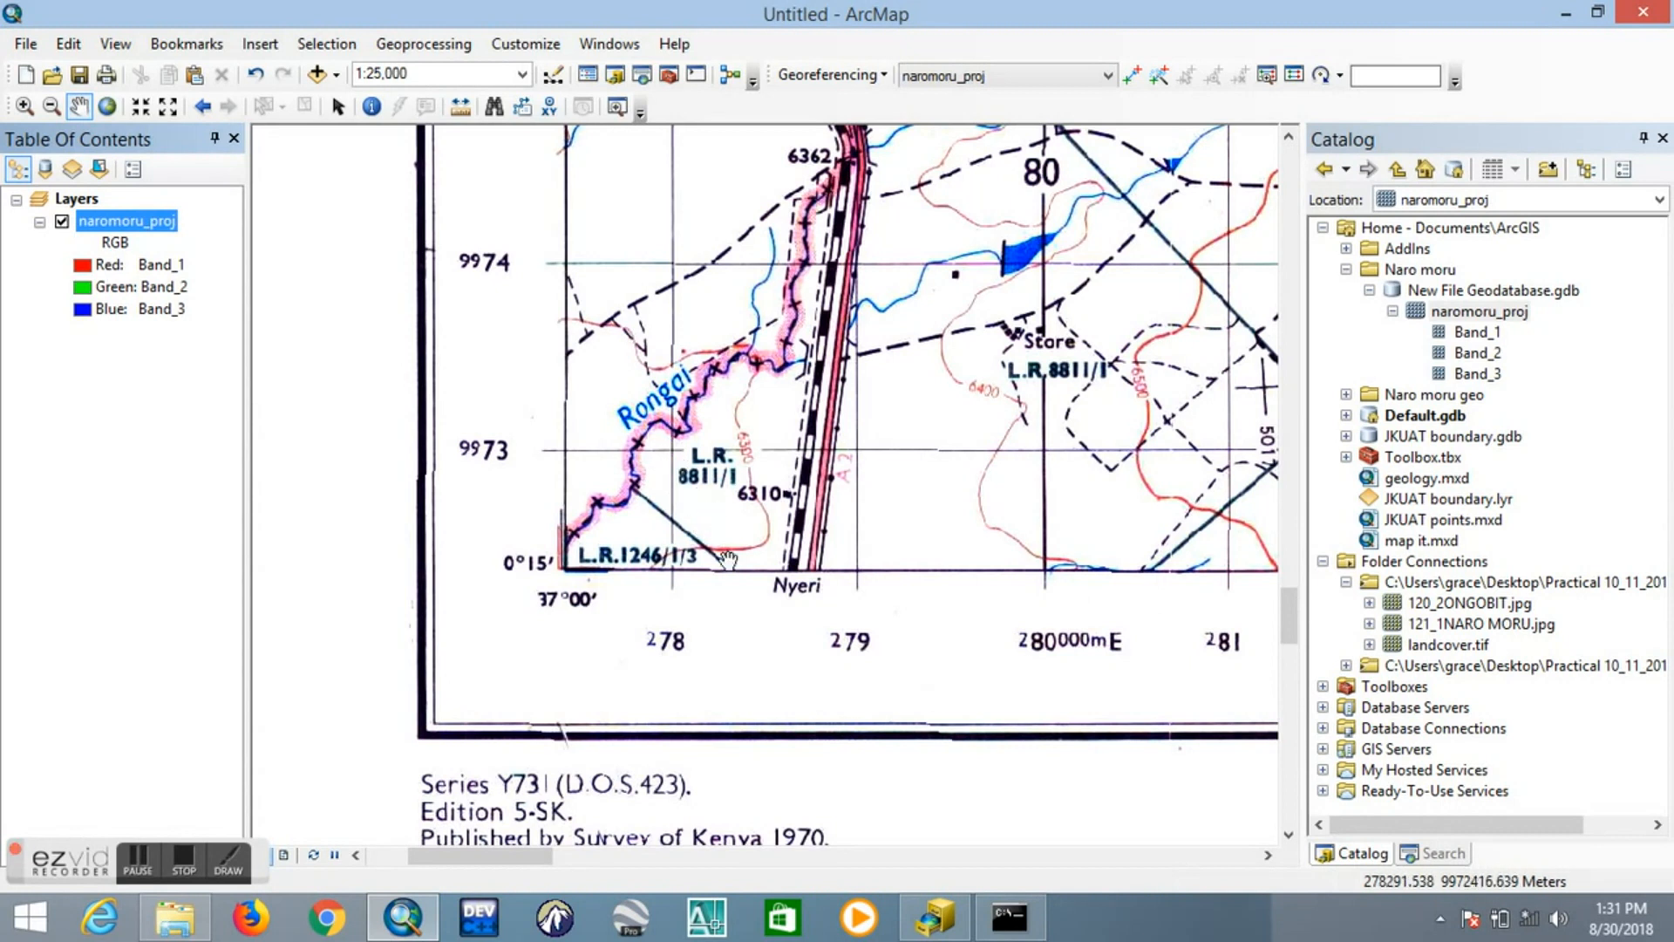
# Inspect the rest of the projected sheet, from the southern margin across Mount Kenya Forest to the northern part
pyautogui.scroll(3, 728, 559)
pyautogui.moveTo(812, 482); pyautogui.dragTo(694, 534)
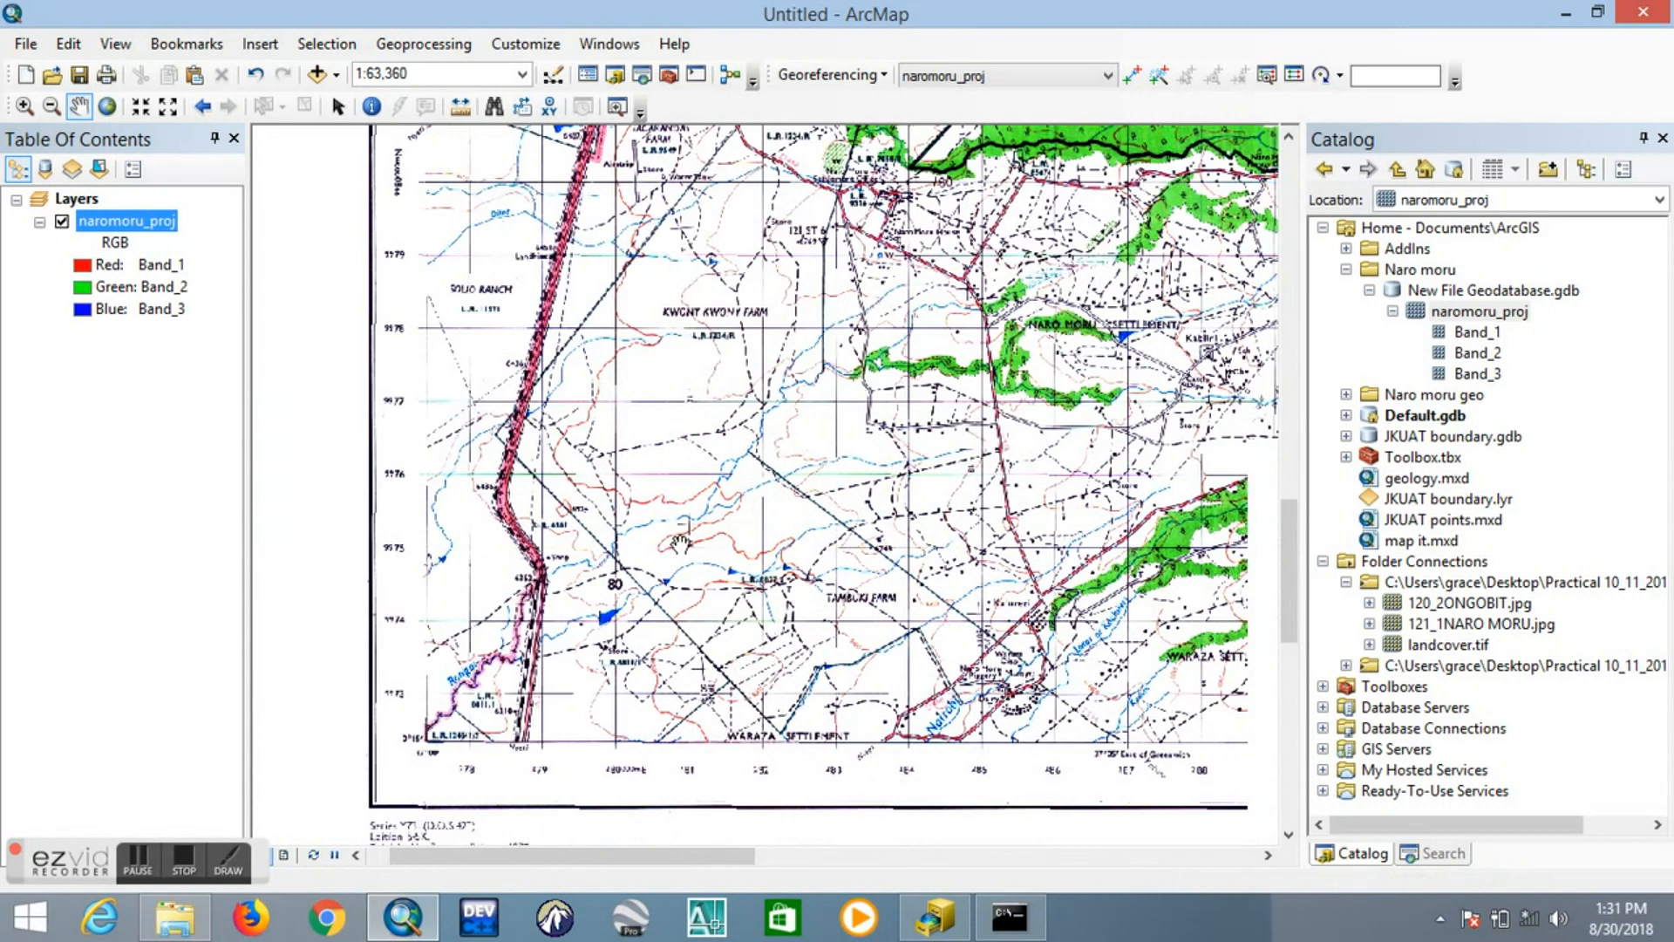
pyautogui.scroll(2, 709, 473)
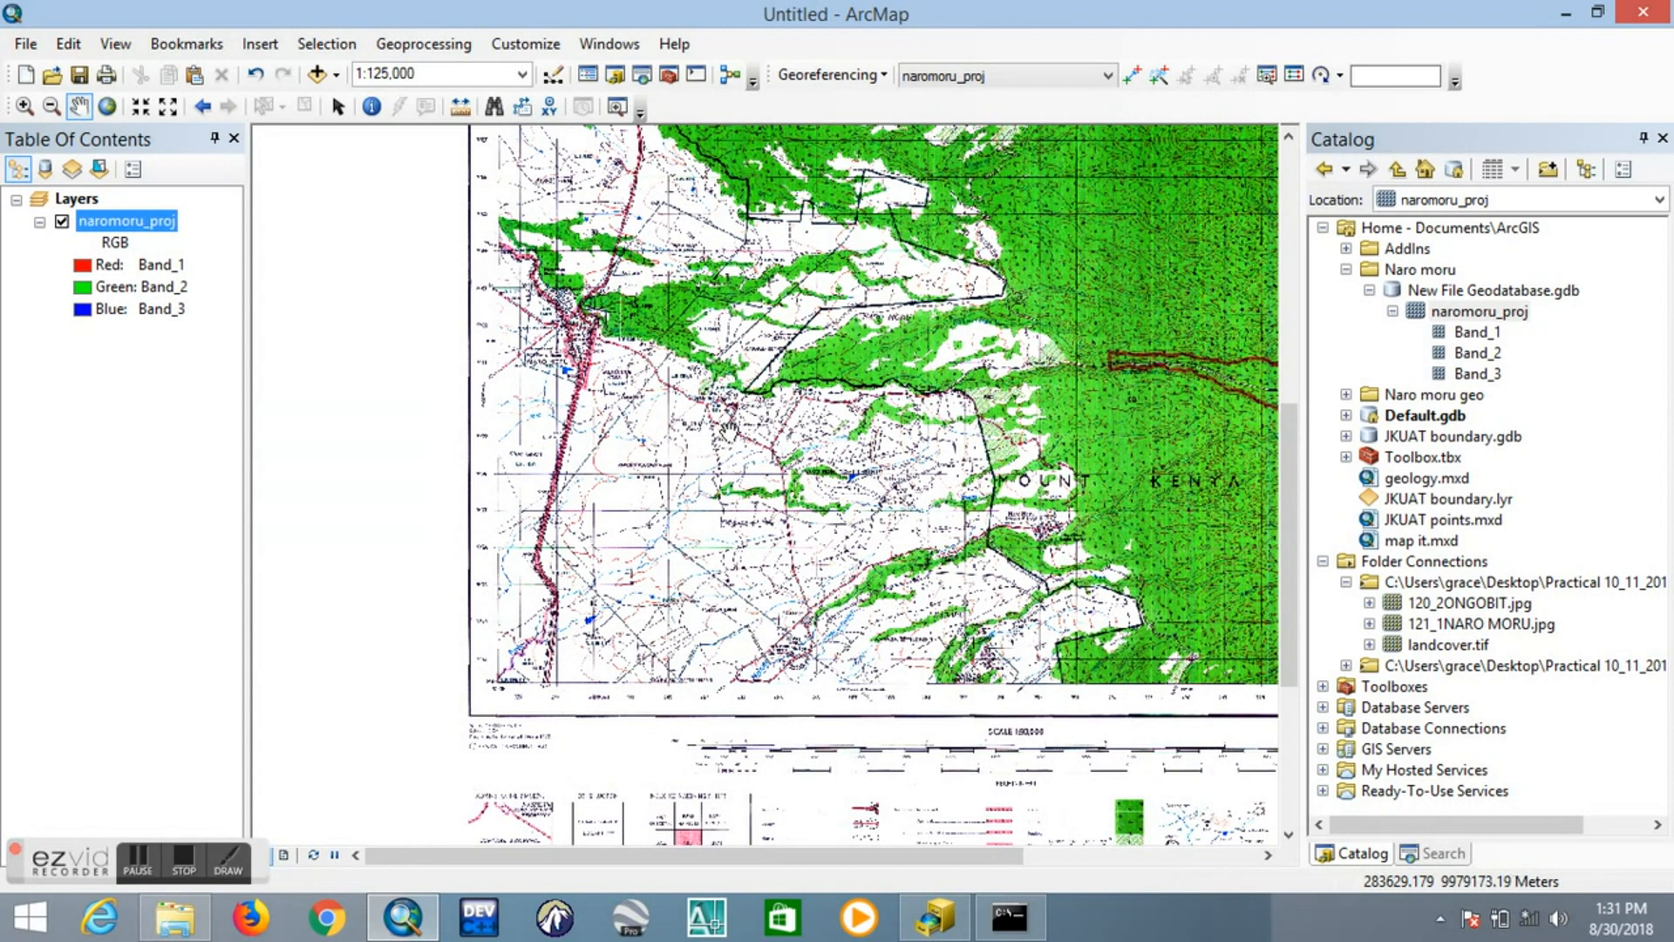
pyautogui.moveTo(873, 381); pyautogui.dragTo(681, 540)
pyautogui.moveTo(1230, 748); pyautogui.dragTo(941, 616)
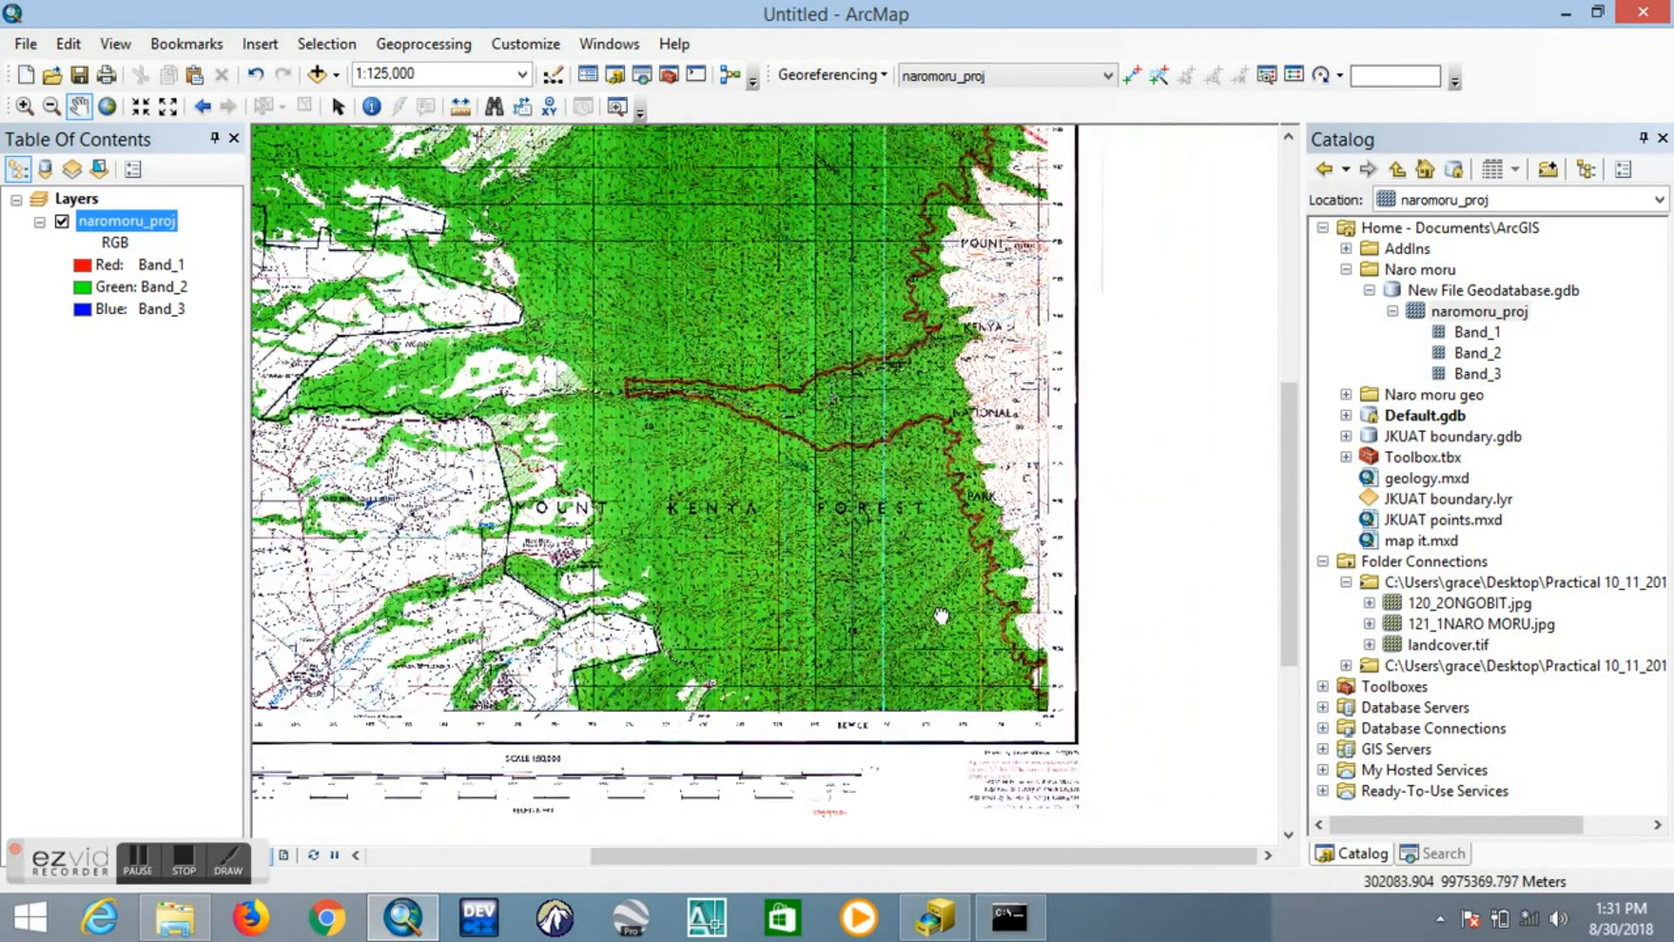
pyautogui.scroll(2, 885, 413)
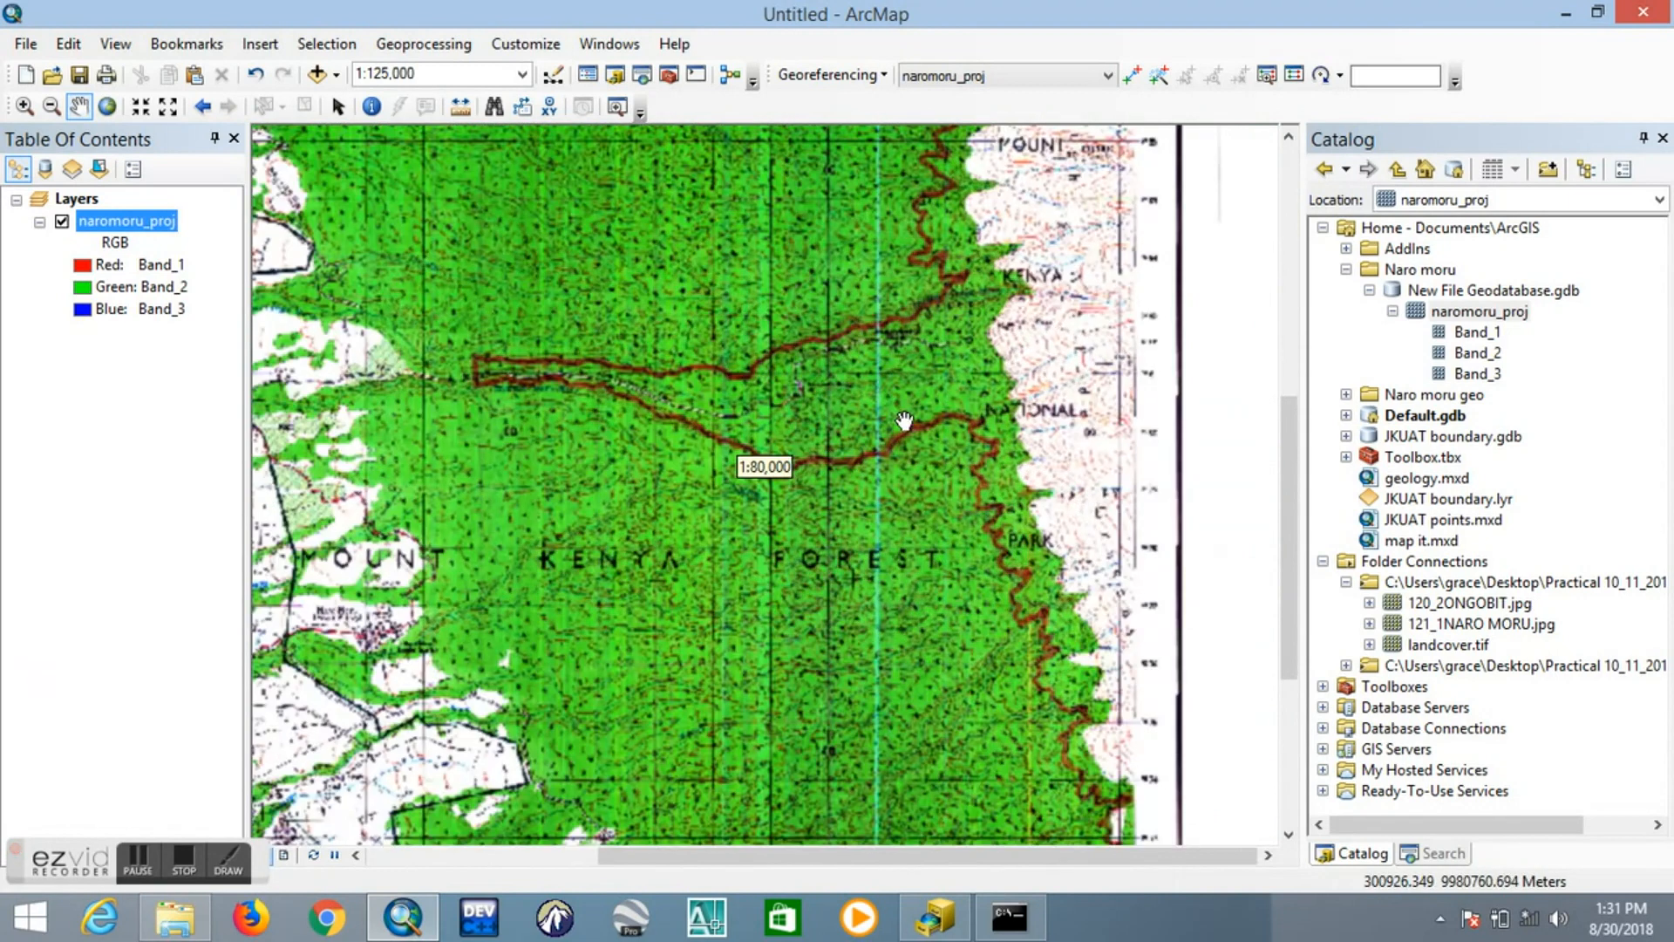
pyautogui.scroll(-3, 909, 422)
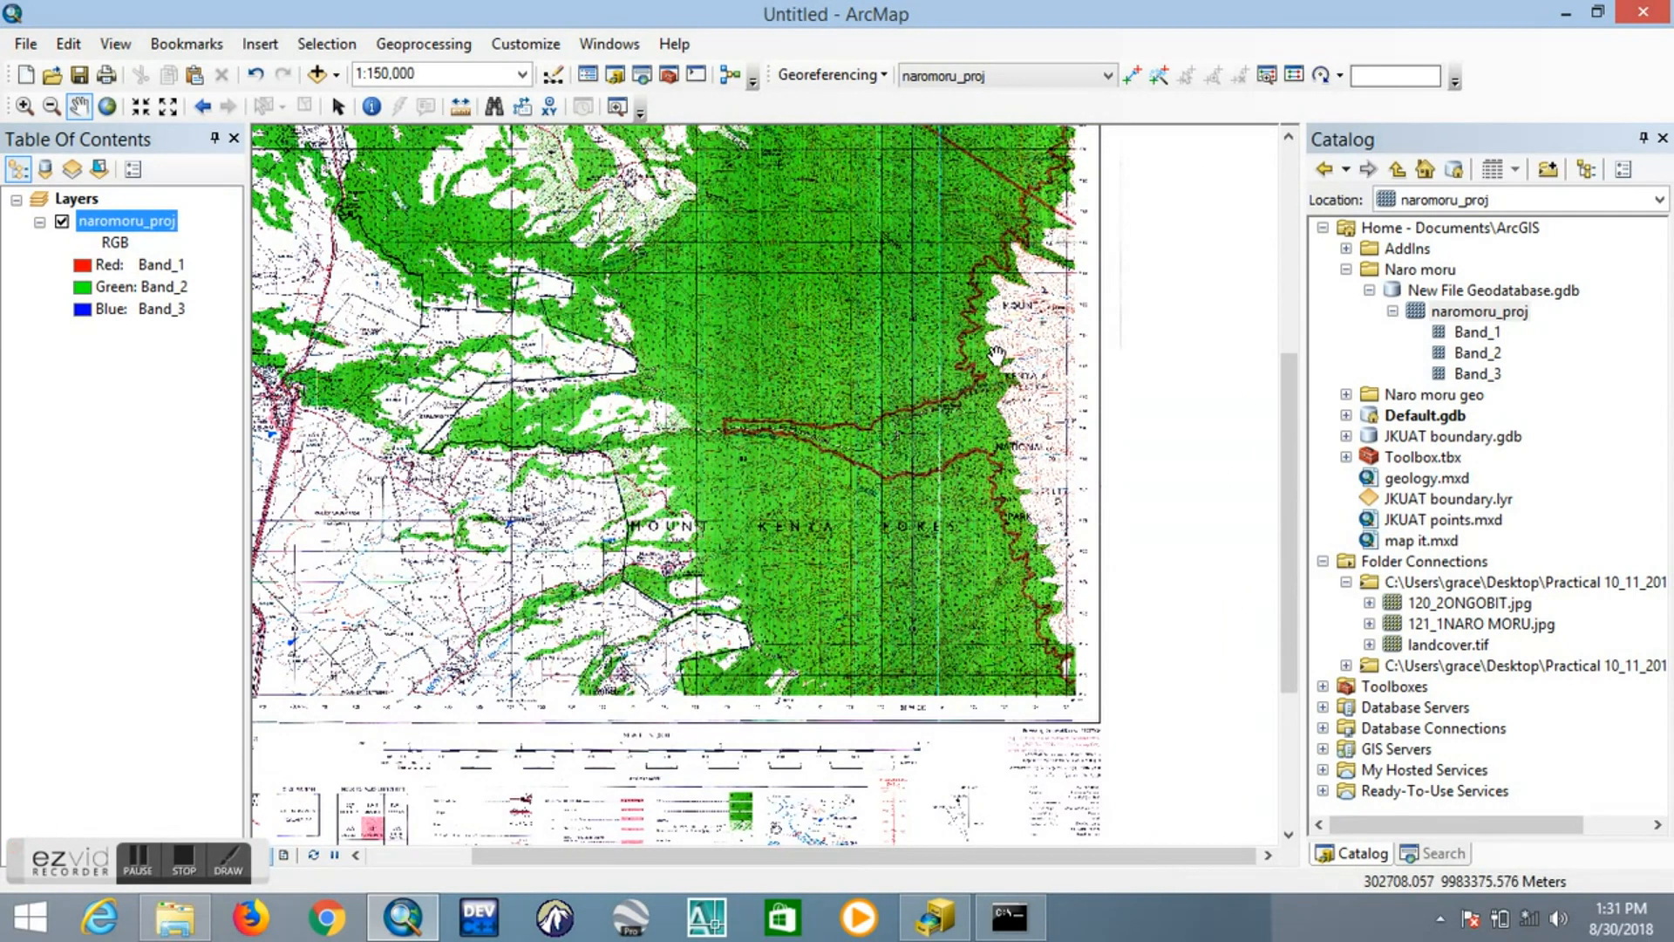
pyautogui.moveTo(973, 451); pyautogui.dragTo(1000, 464)
pyautogui.moveTo(949, 381); pyautogui.dragTo(1002, 413)
pyautogui.moveTo(889, 353); pyautogui.dragTo(977, 400)
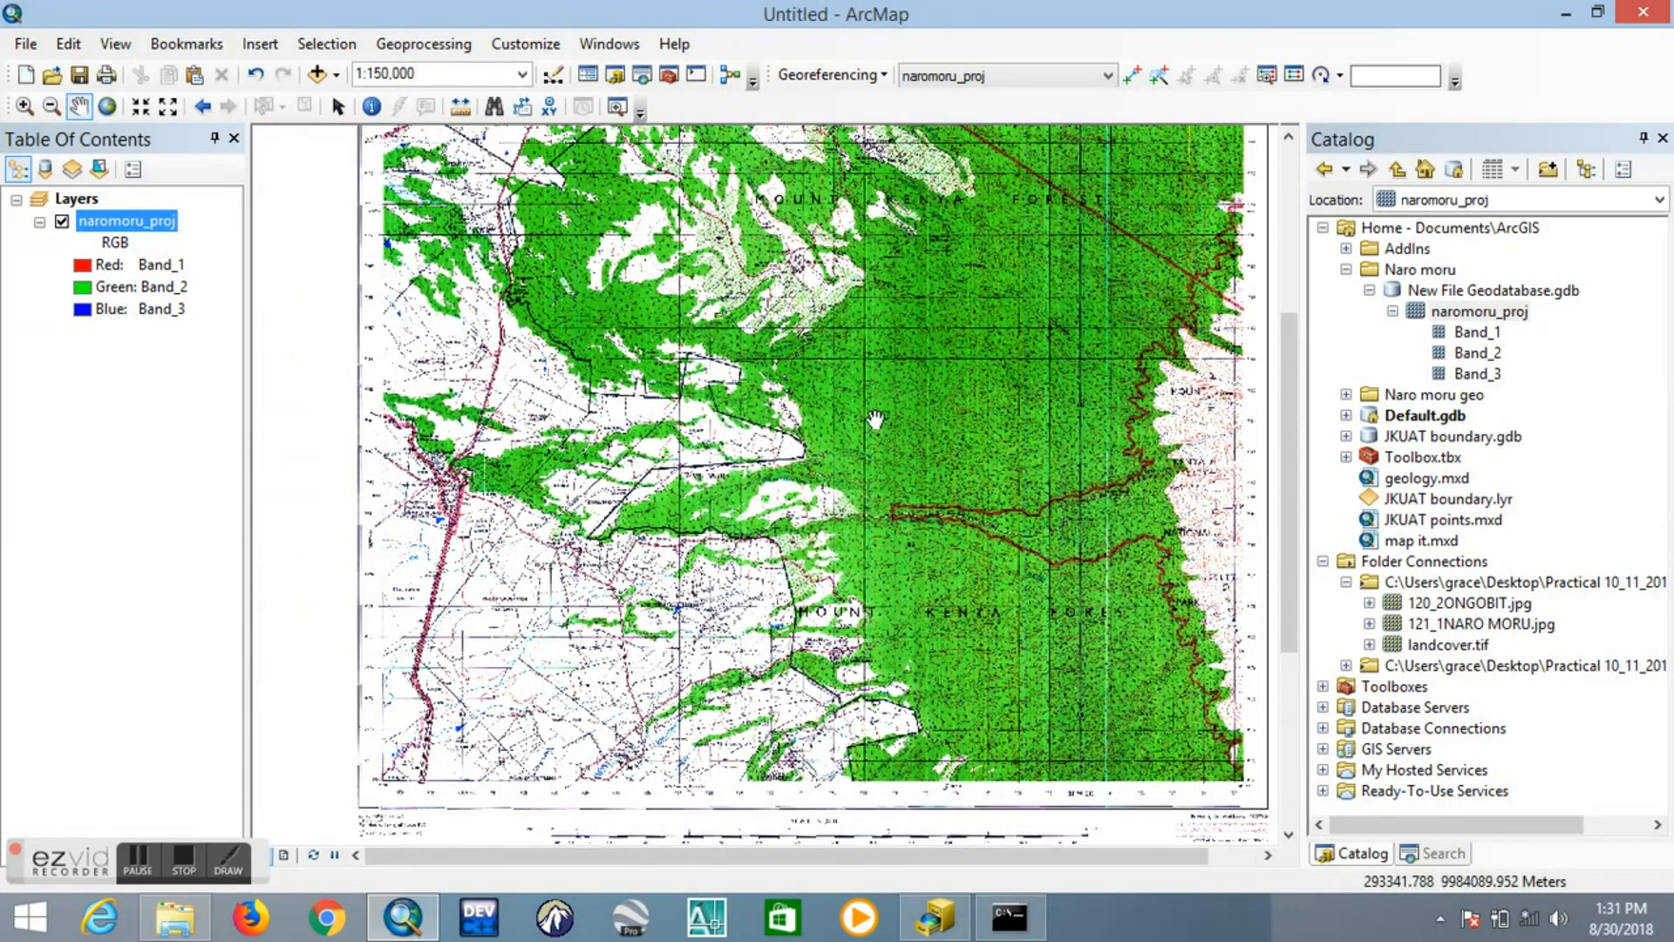
pyautogui.moveTo(876, 419); pyautogui.dragTo(839, 475)
pyautogui.moveTo(803, 415); pyautogui.dragTo(856, 513)
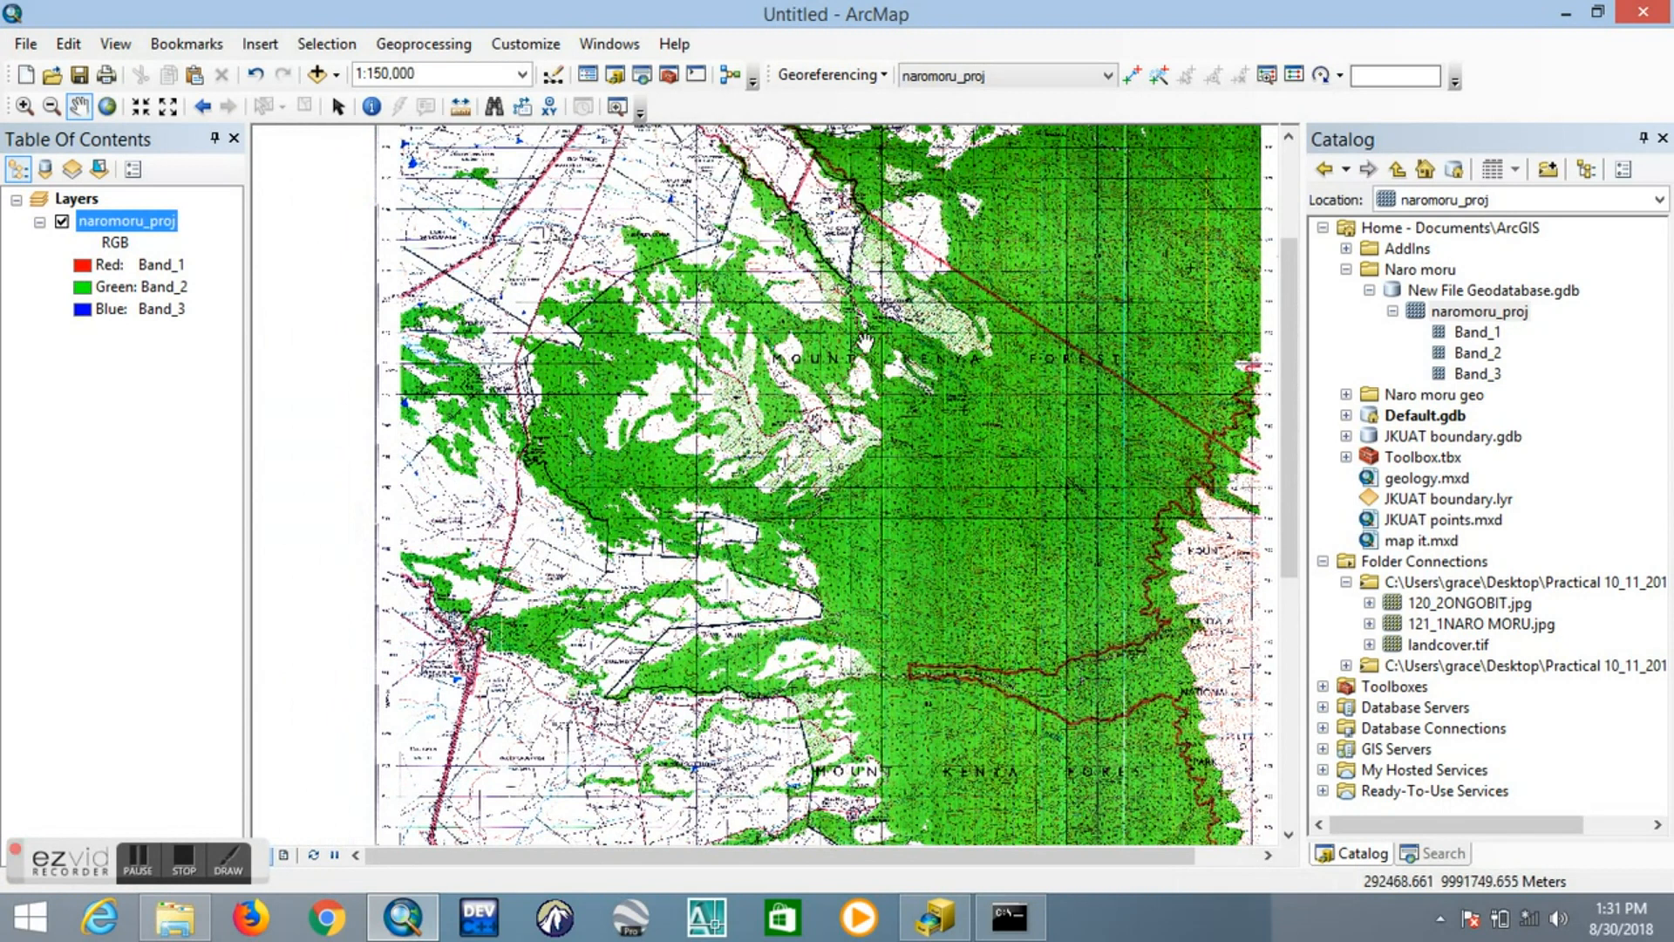